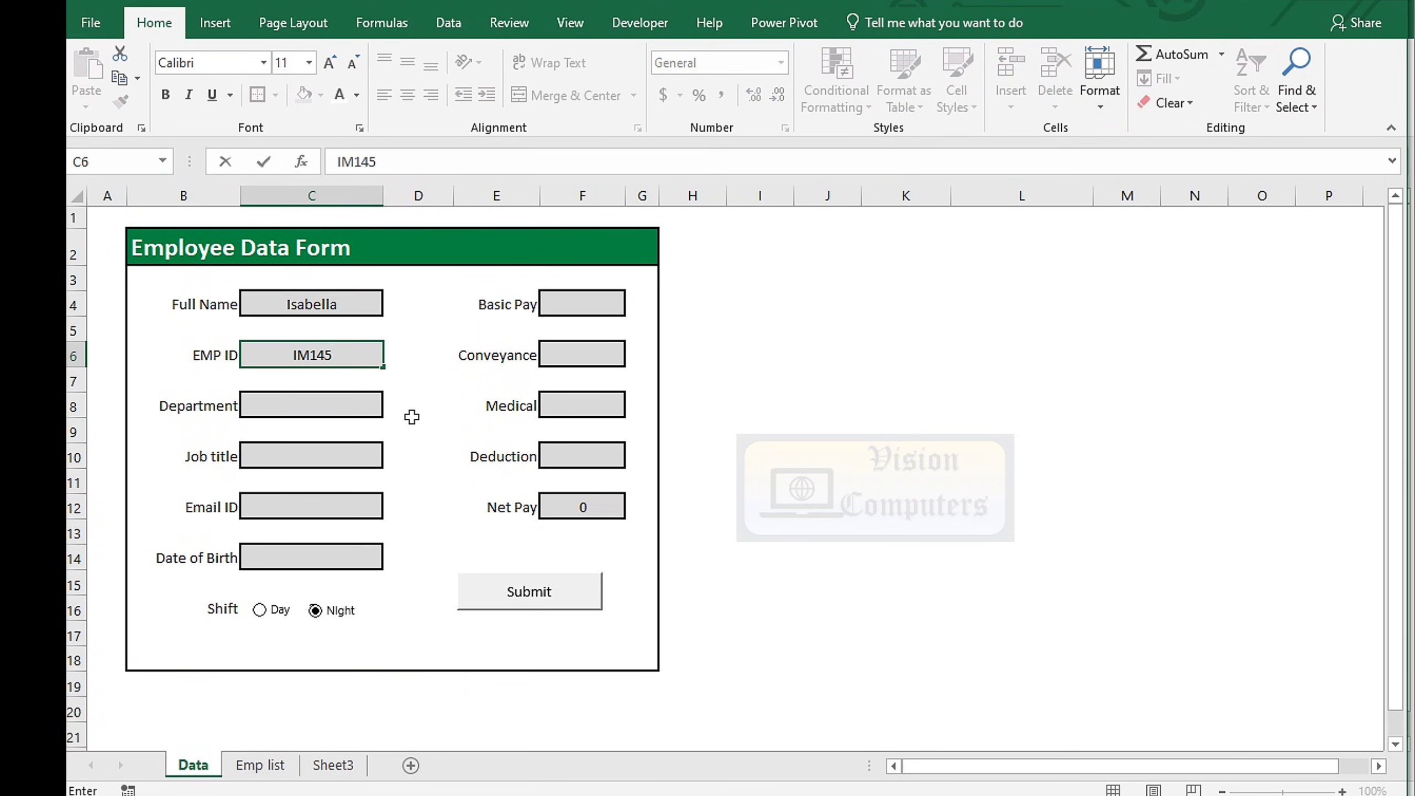
Enter the employee's EMP ID, Software department, job title, email address and date of birth
key(Return)
text(IT)
key(Return)
text(Software Engg)
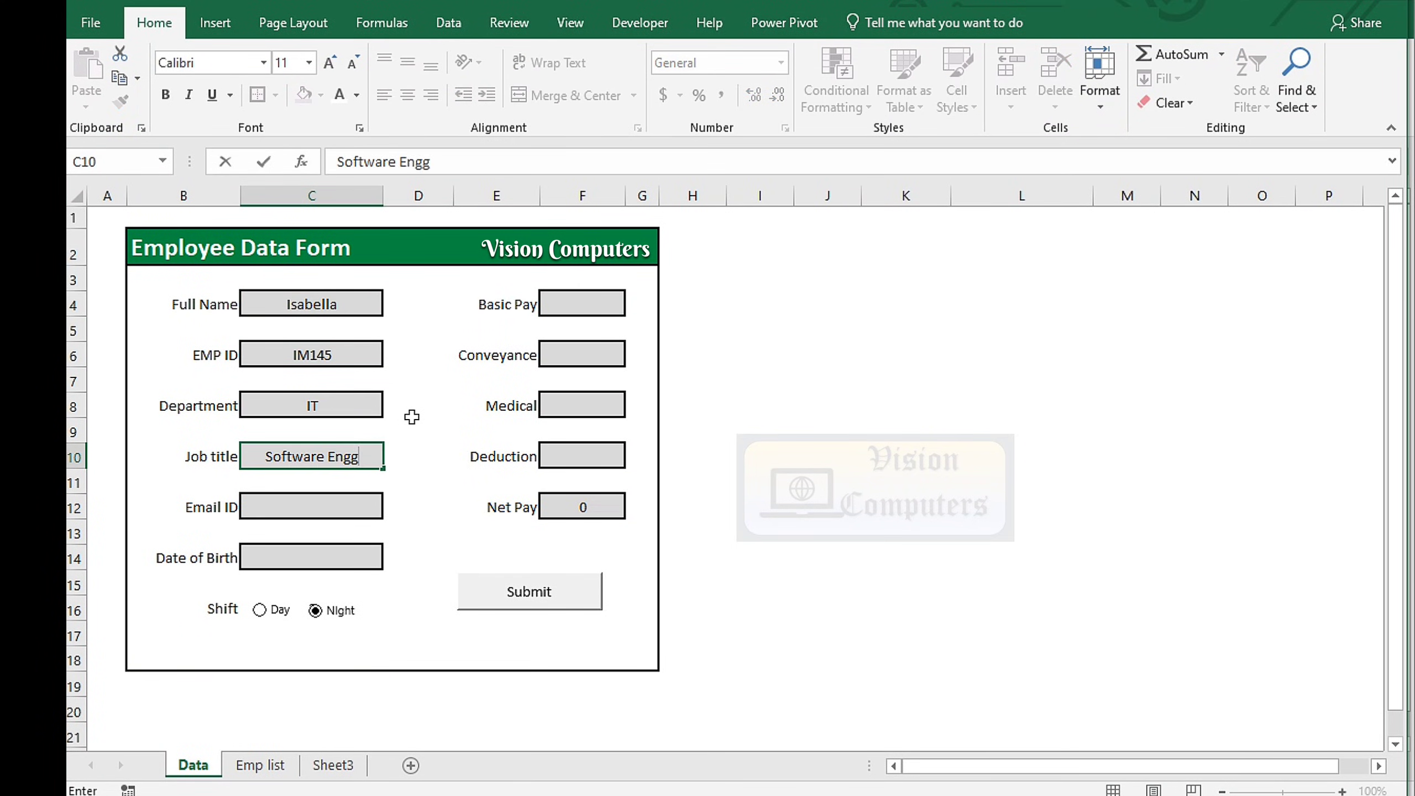
key(Return)
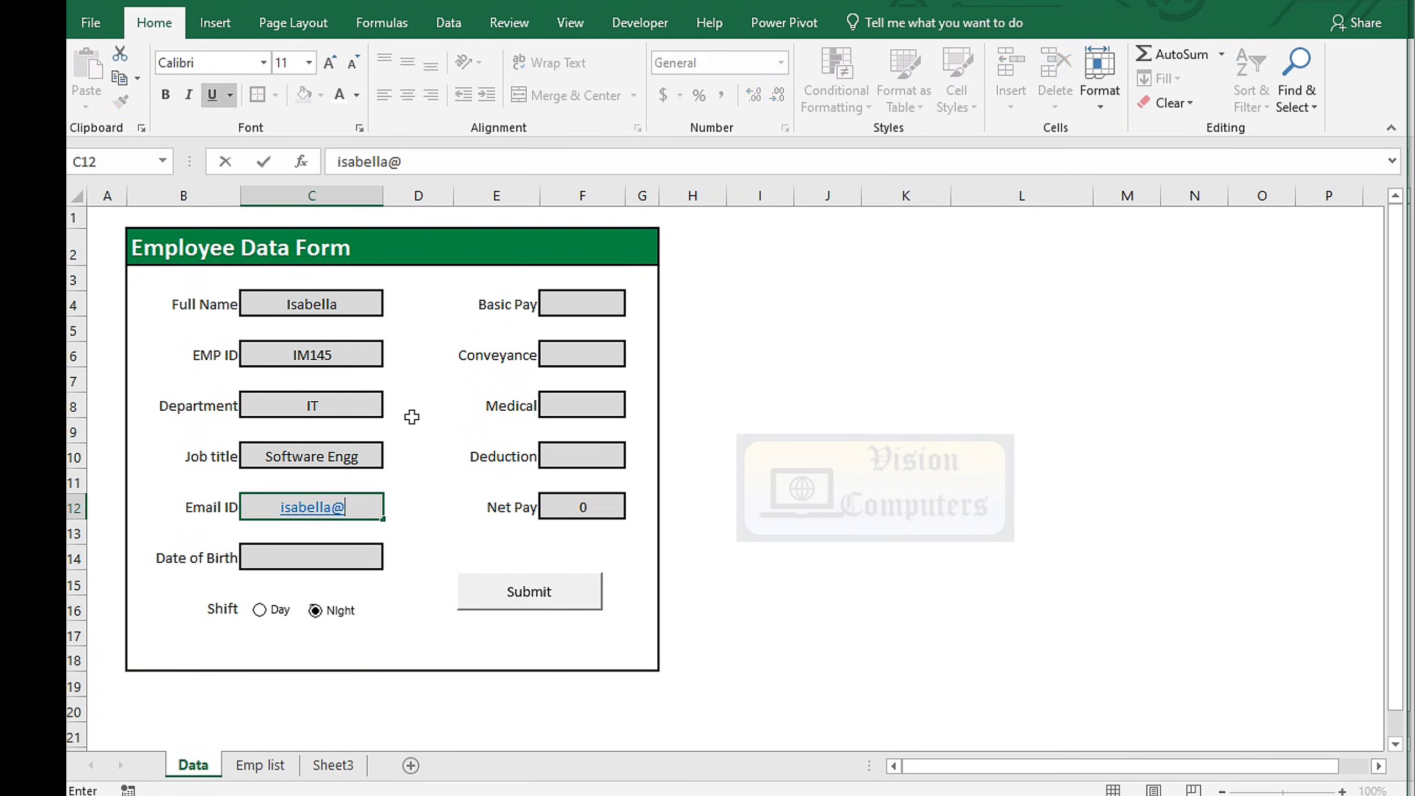
Enter the pay amounts 63000, 4100, 2300 and 4150 in the pay fields
key(Return)
key(Down)
text(07/)
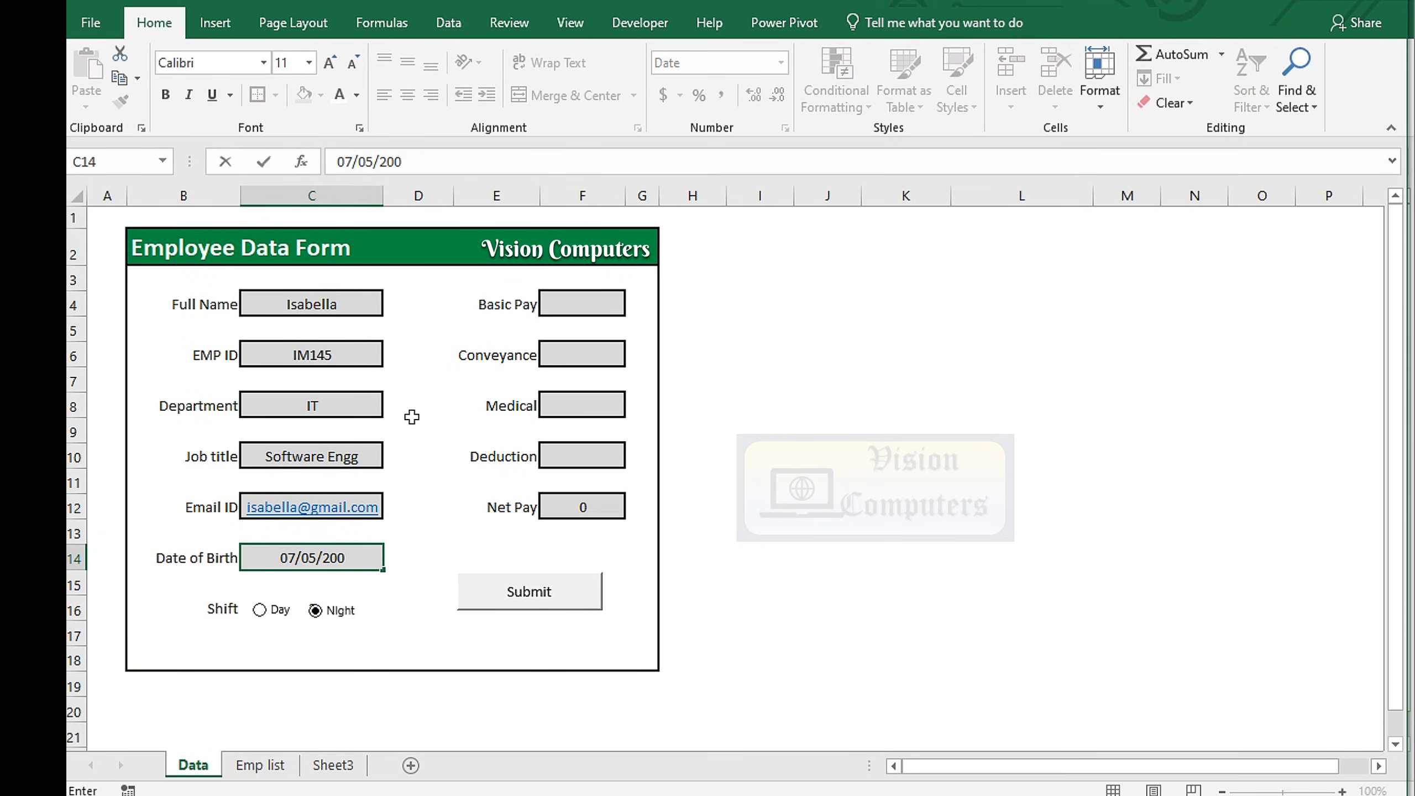
click(543, 330)
text(63000)
key(Return)
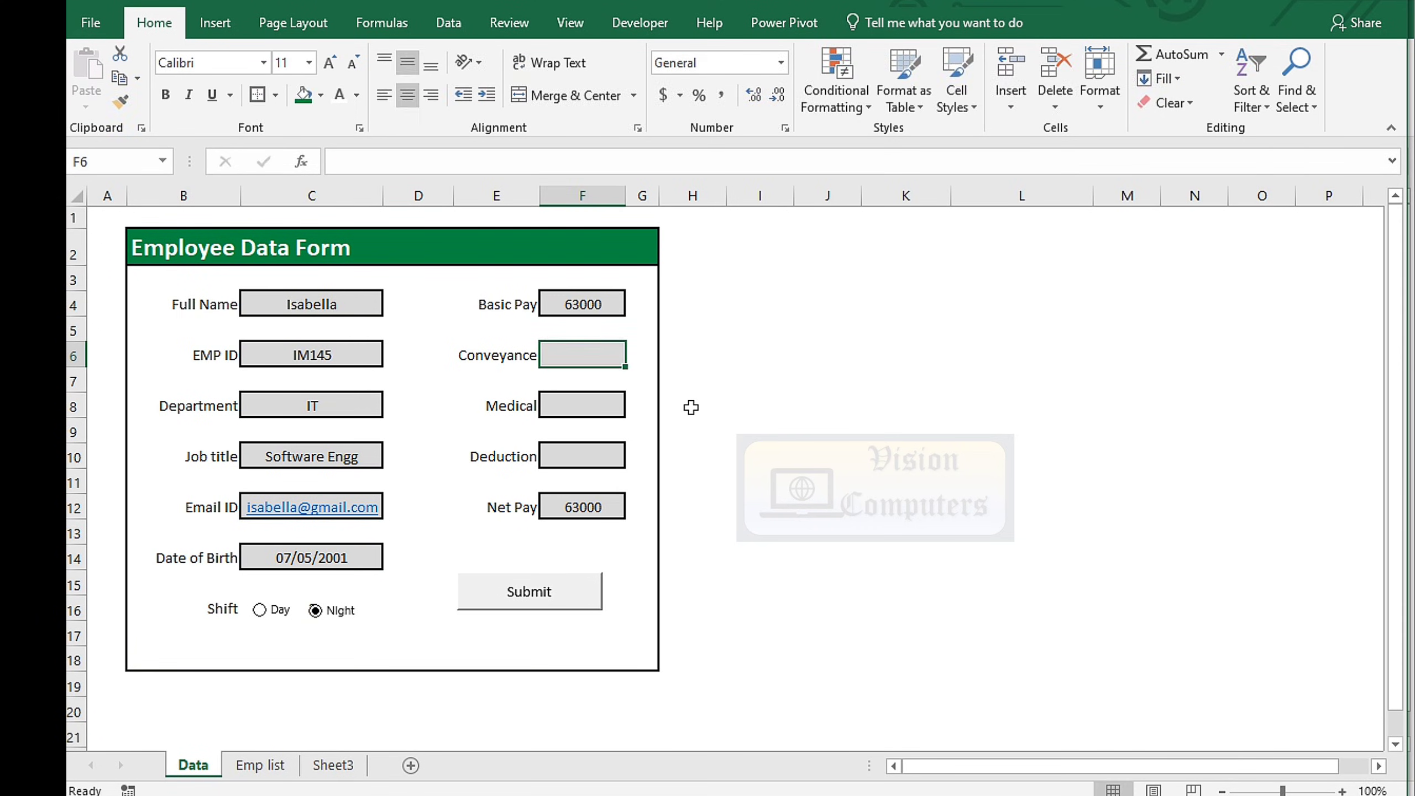
text(4100)
key(Return)
text(2300)
key(Return)
text(4150)
key(Return)
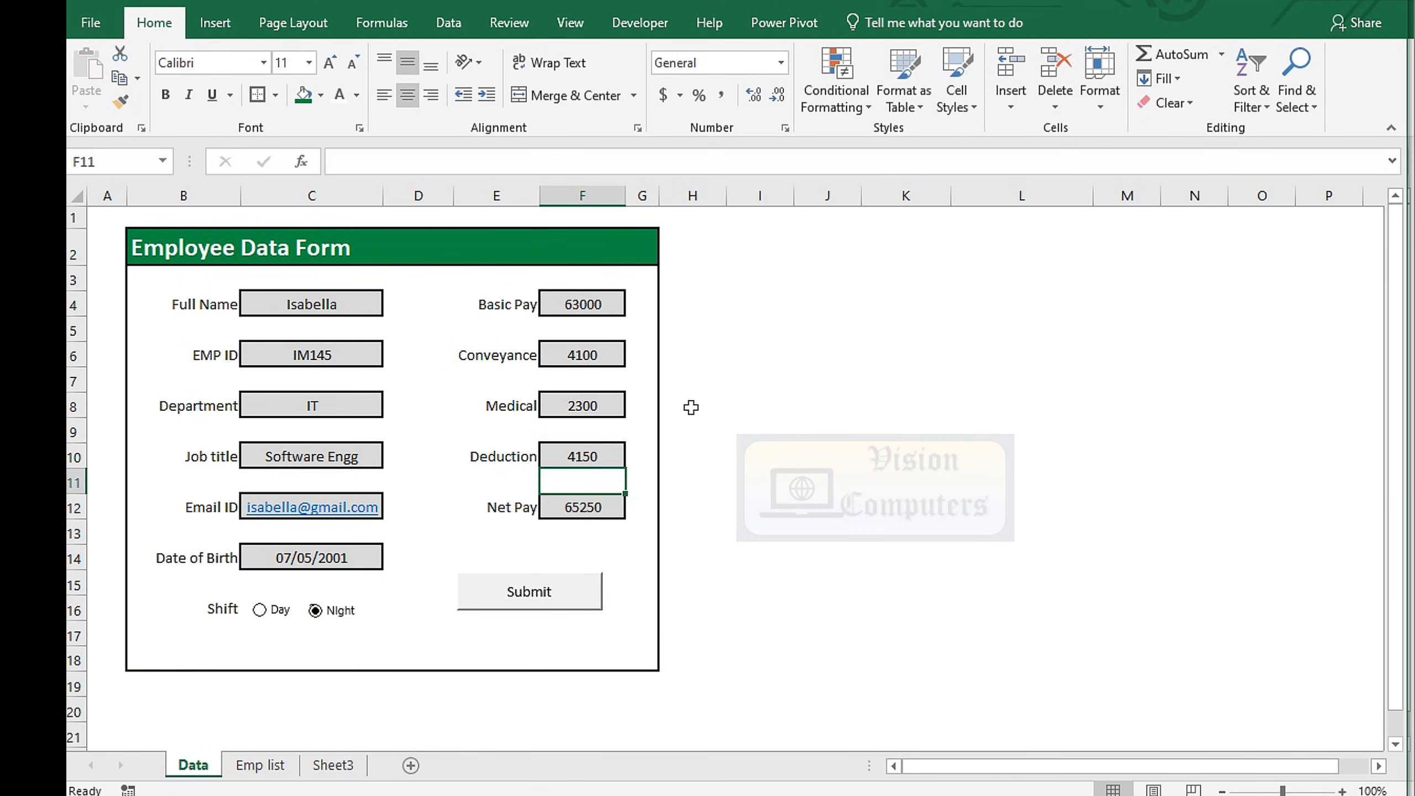
Choose the Day shift, submit the record, and autofit the Job title column on Emp list
click(268, 614)
click(530, 595)
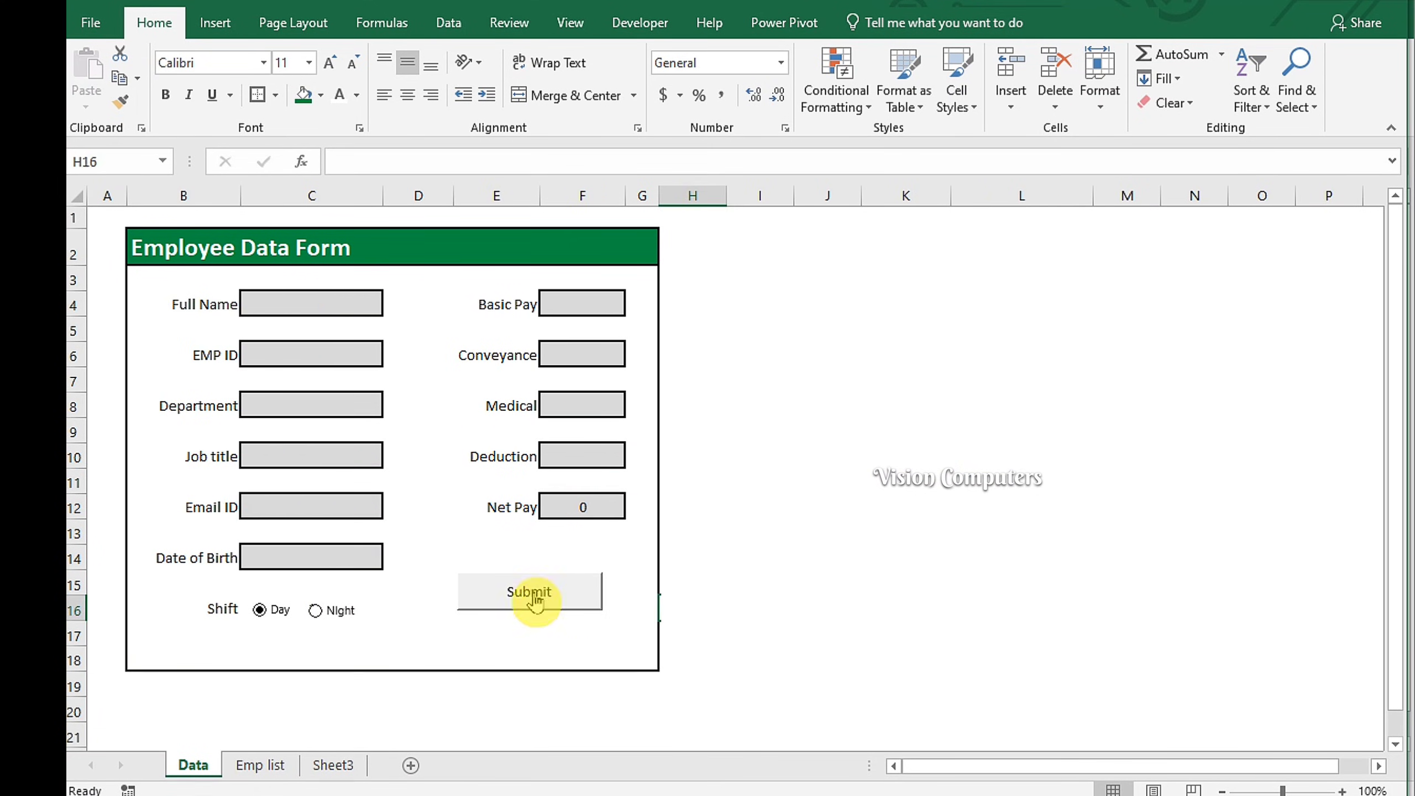
click(262, 765)
double_click(428, 195)
click(594, 475)
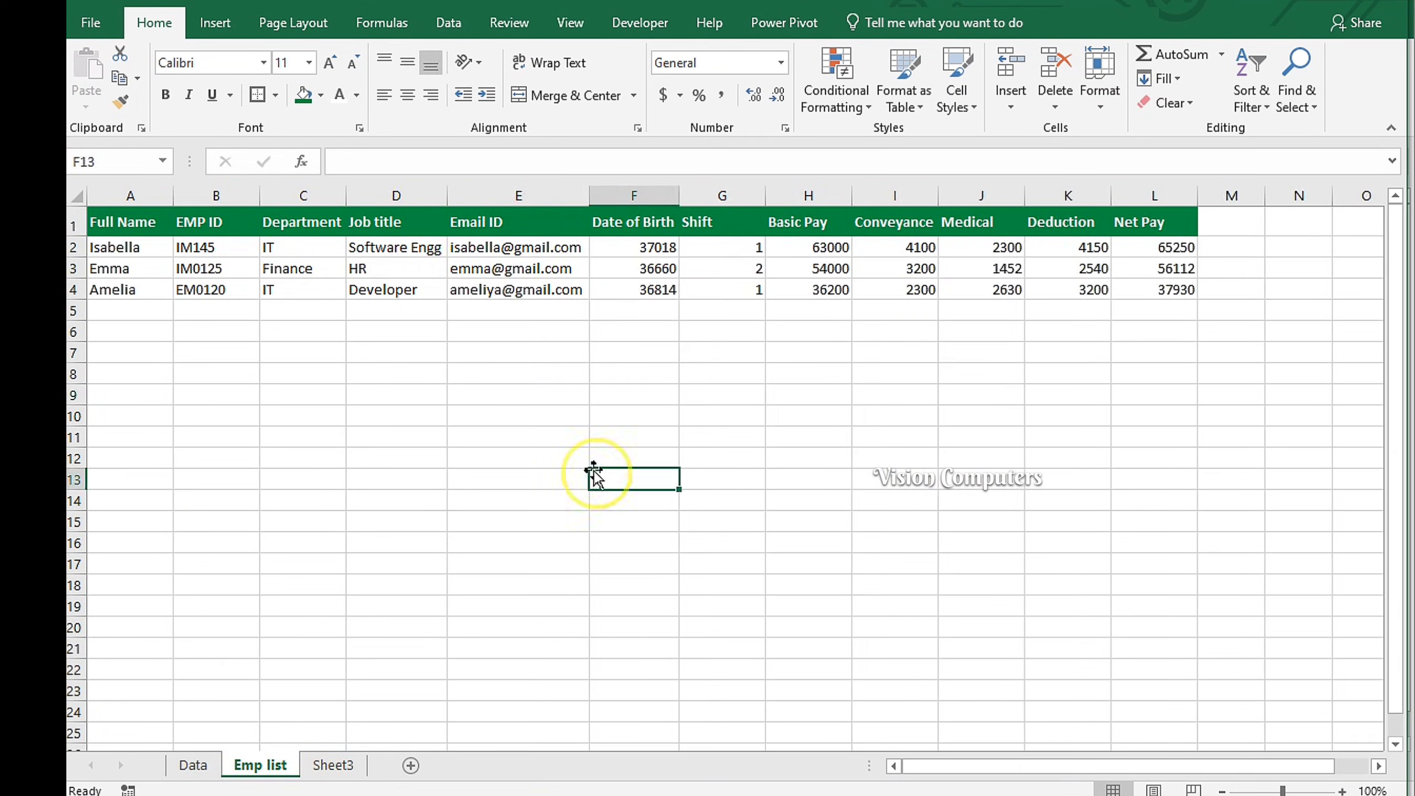
click(192, 766)
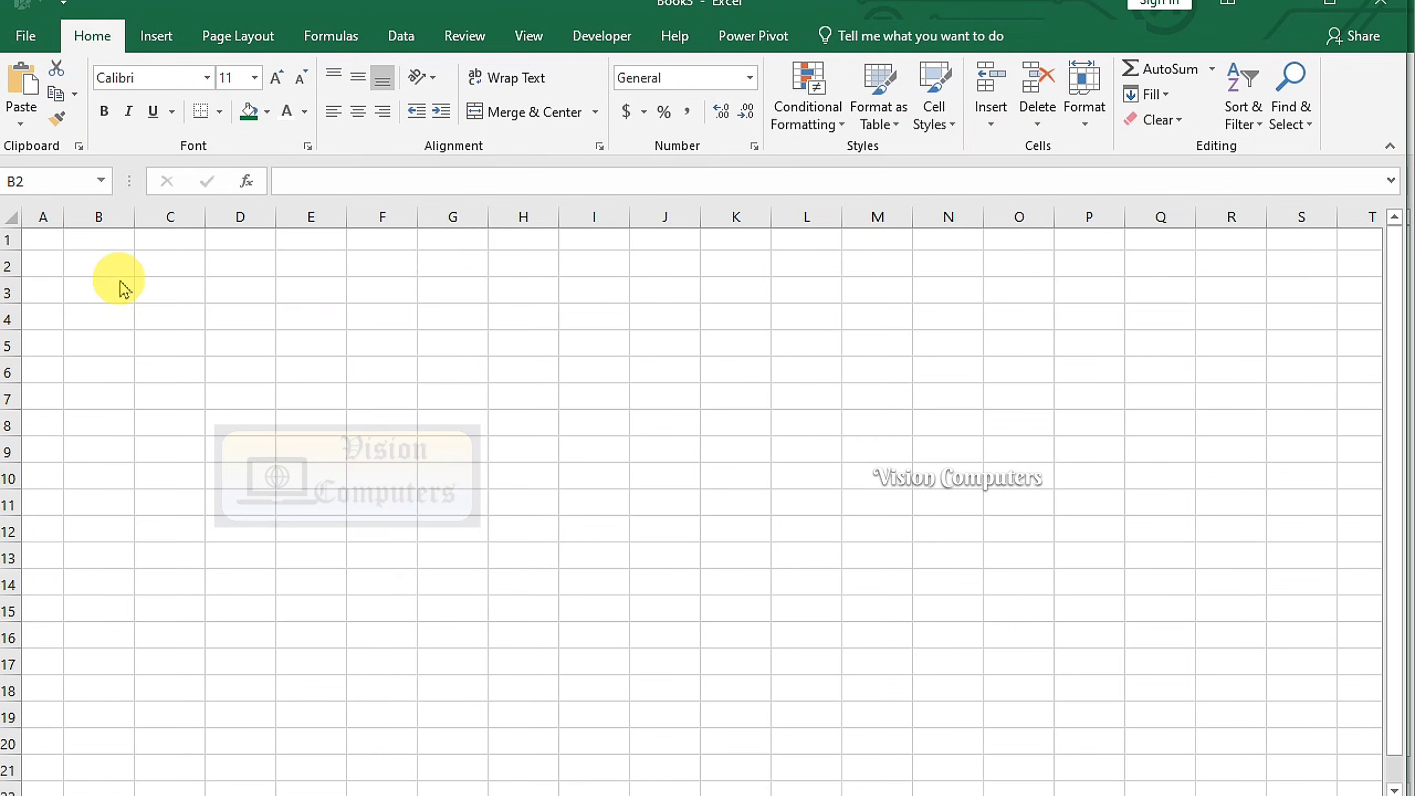
Type the 'Employee Data Form' title in B2 and the Full Name and EMP ID labels below
click(116, 261)
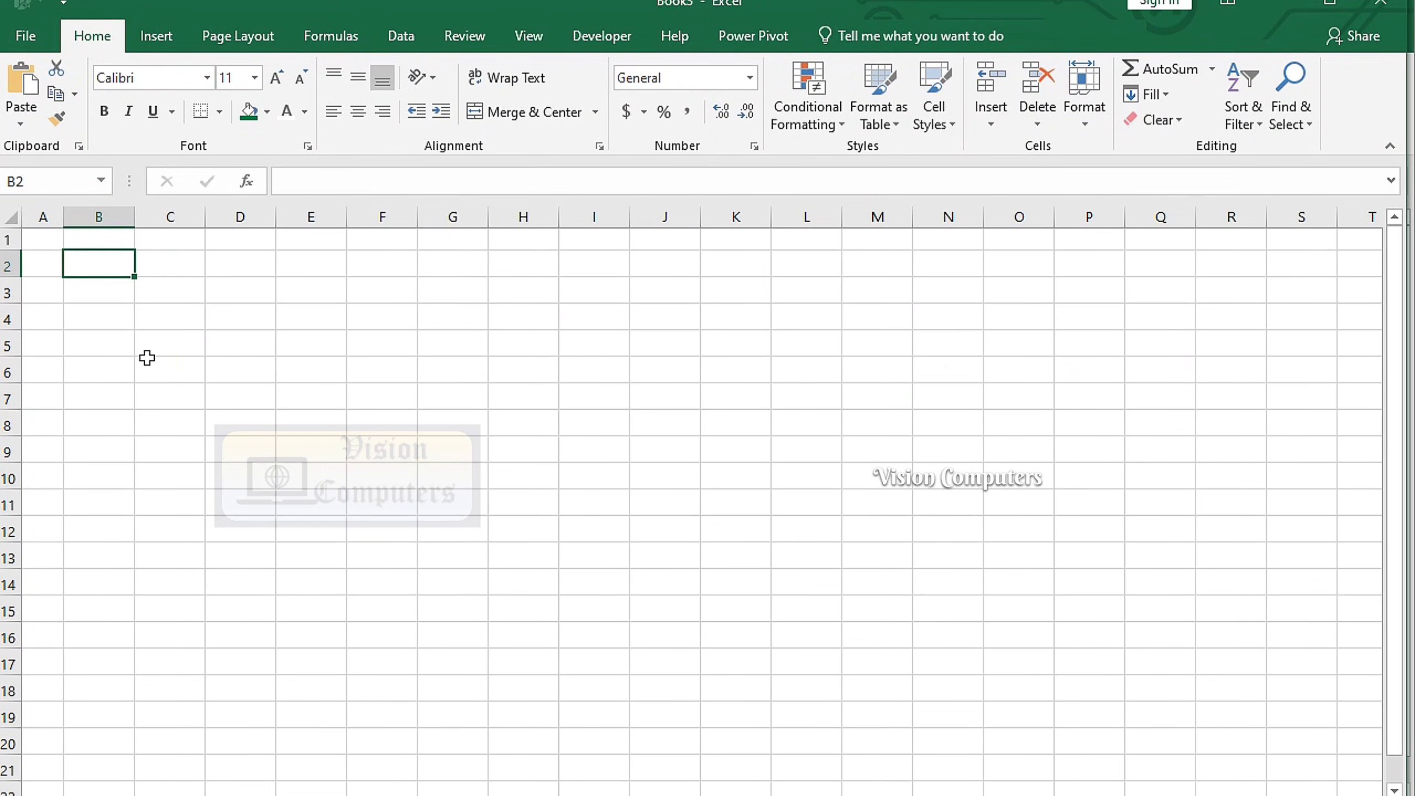
text(Employee Data Form)
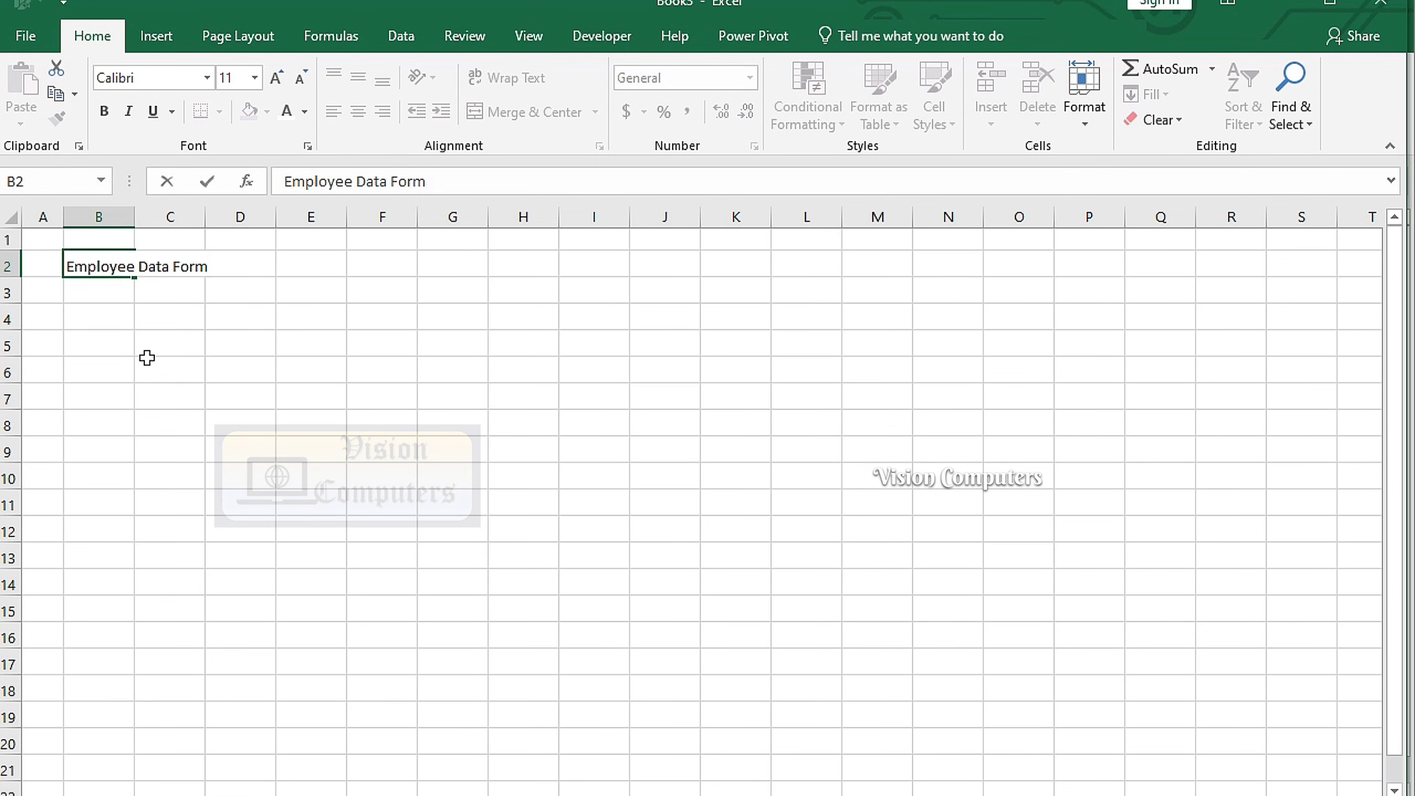
key(Return)
text(Full Name)
key(Return)
key(Return)
text(EMP ID)
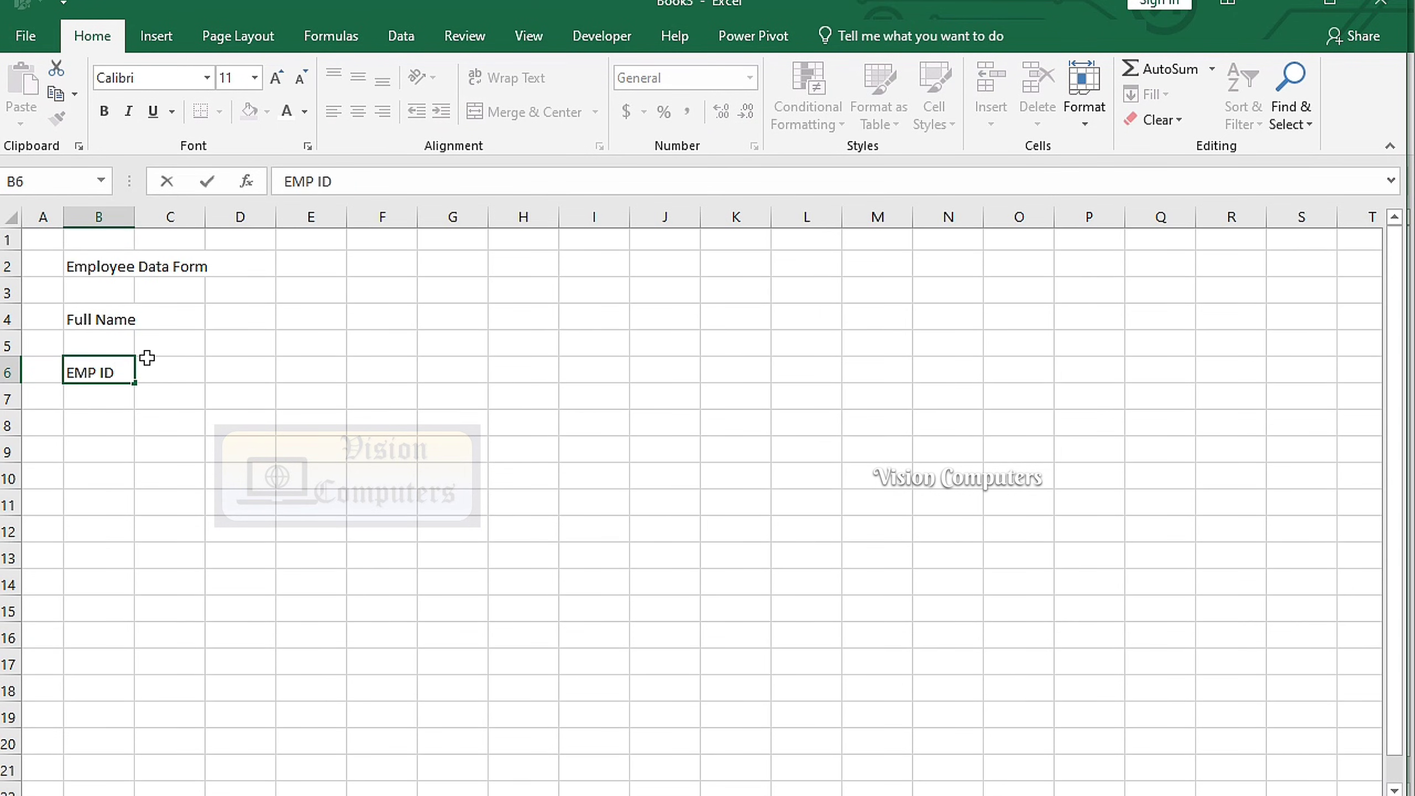
key(Return)
key(Return)
Widen column B and enter the pay labels starting with Basic Pay in E4
click(110, 582)
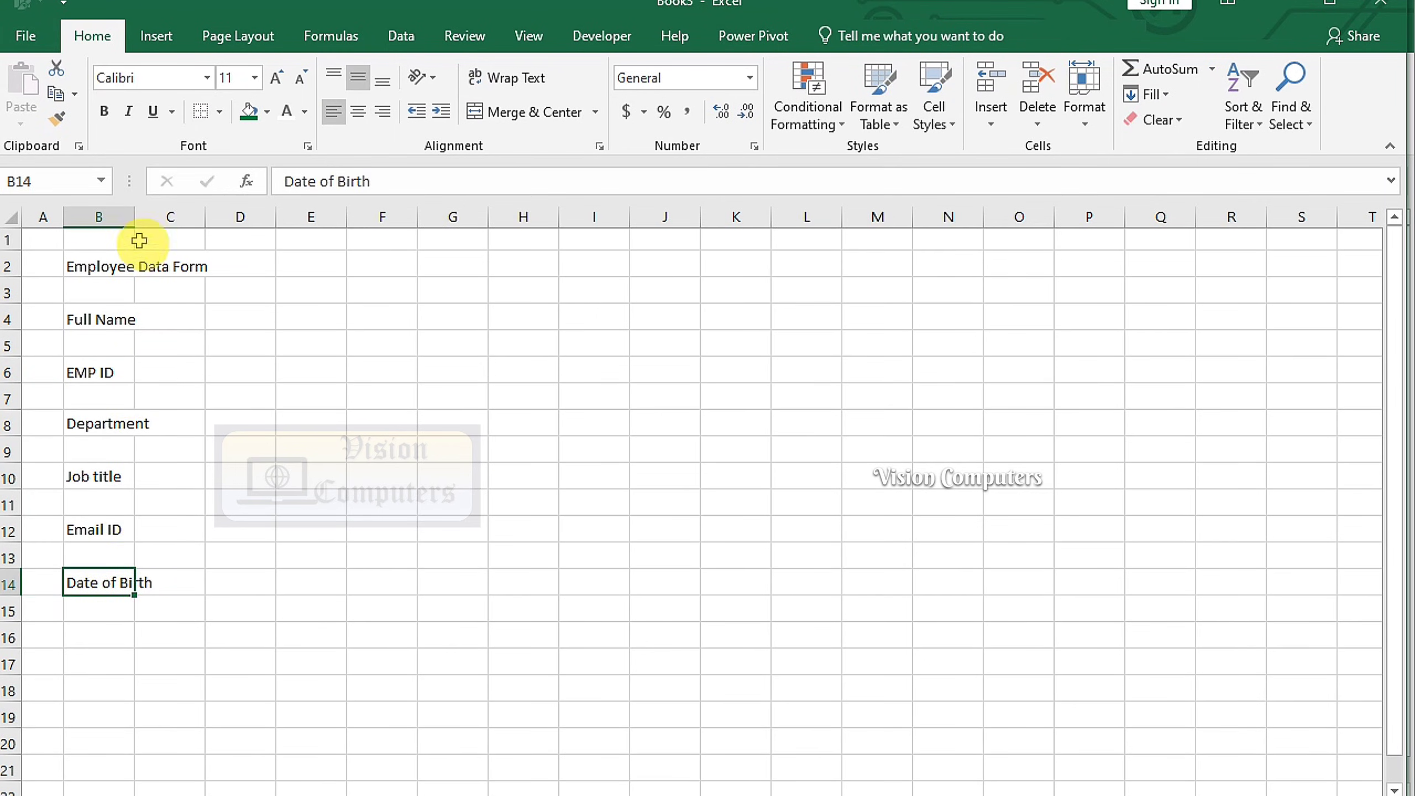
drag(140, 215, 178, 219)
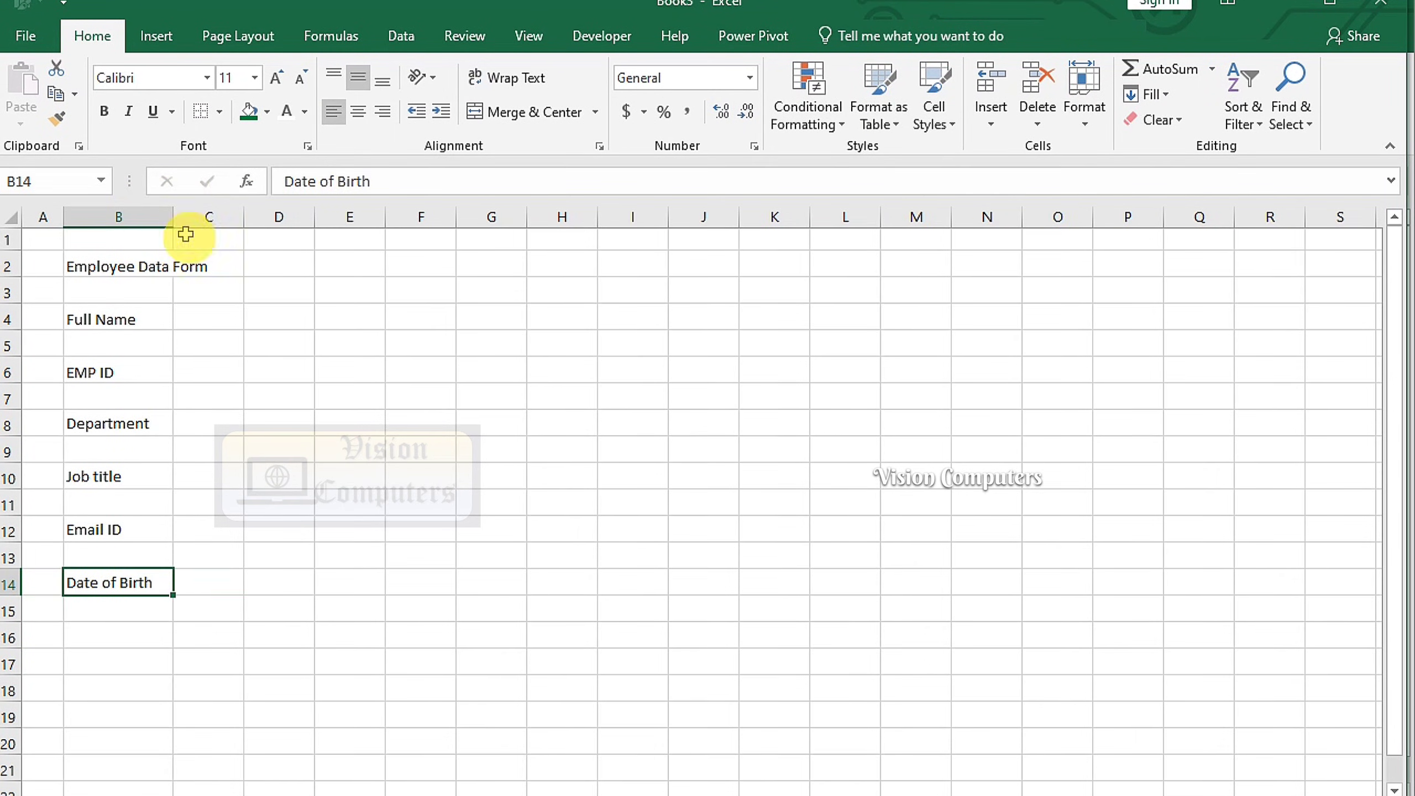
click(348, 316)
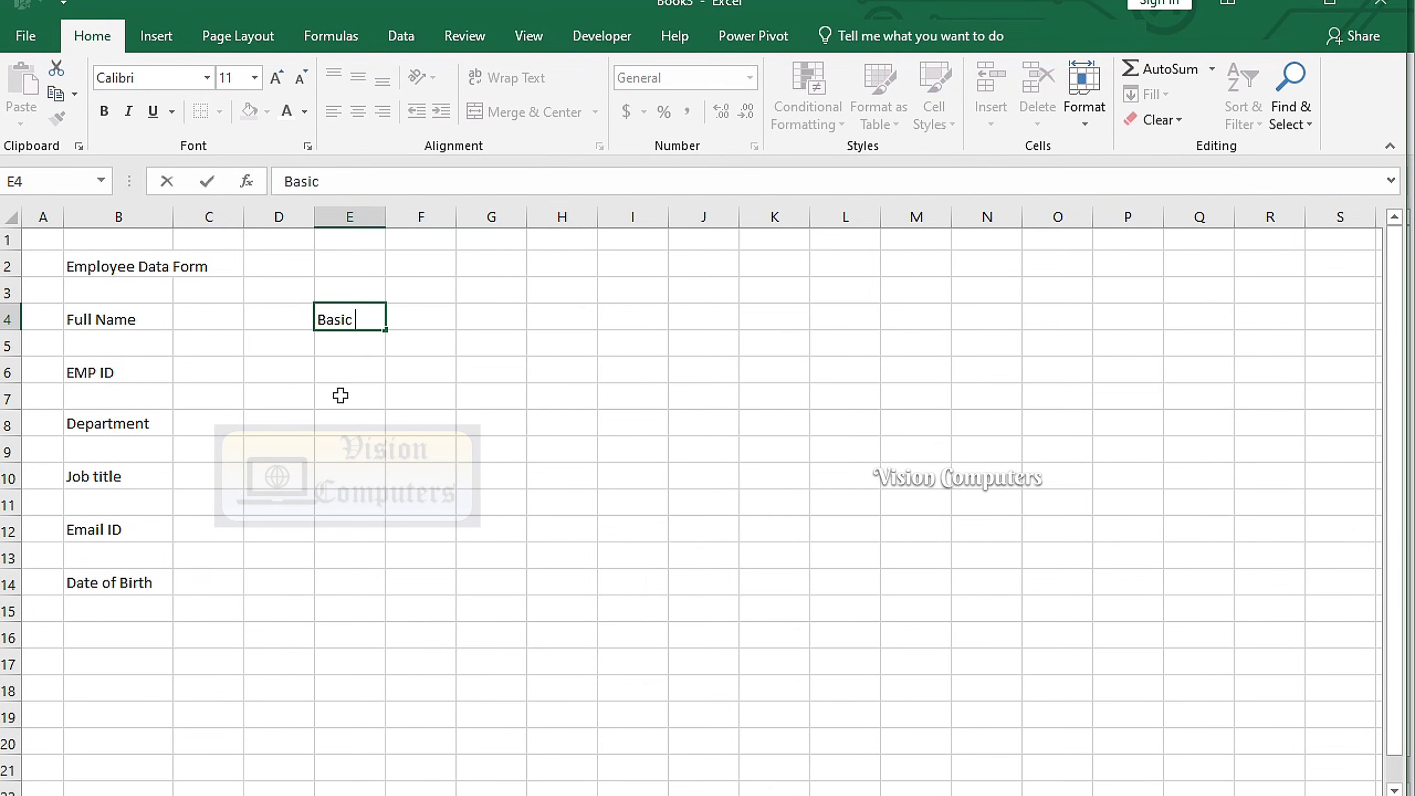
key(Return)
key(Return)
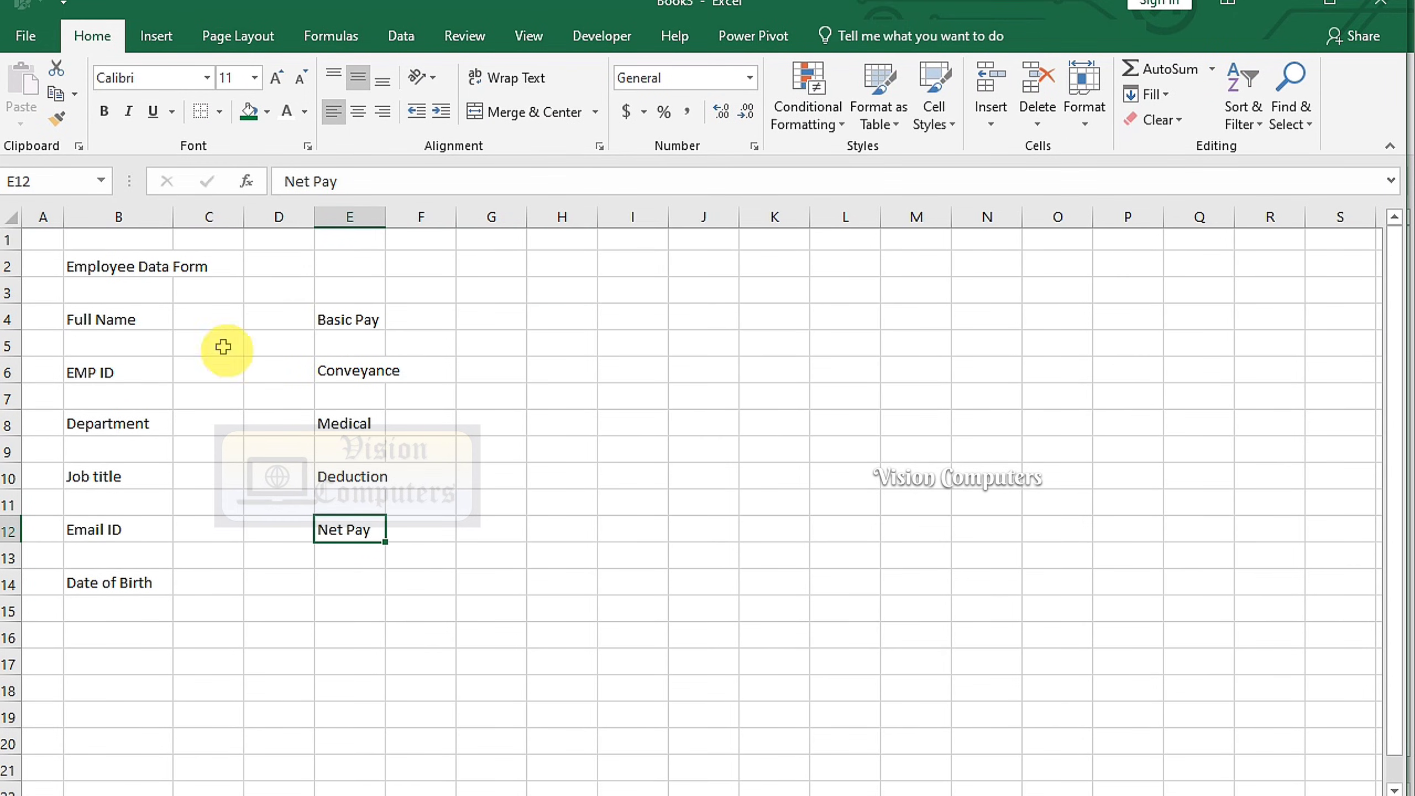
drag(126, 265, 402, 273)
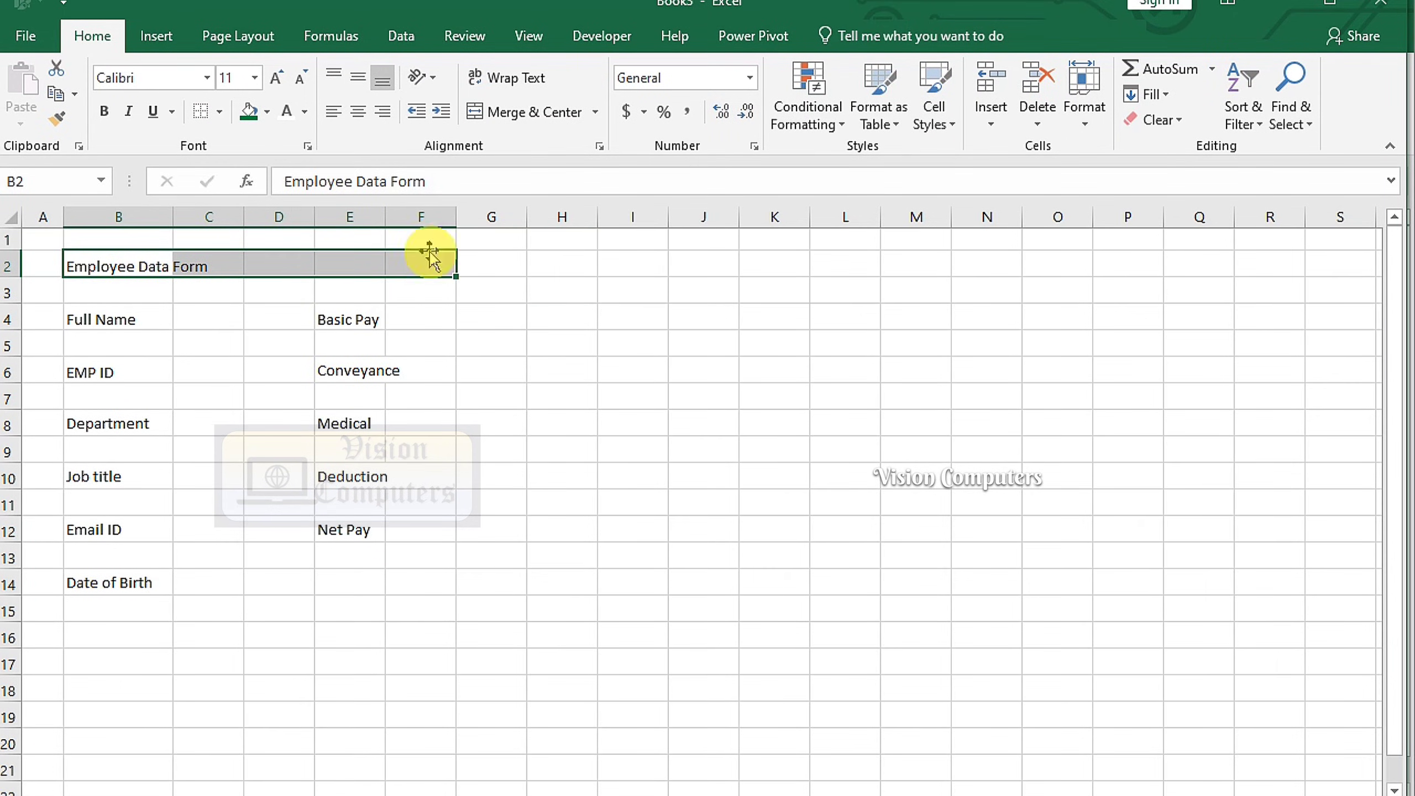
Merge B2:F2 across and fill it with custom green RGB 0/142/64
click(594, 112)
click(549, 168)
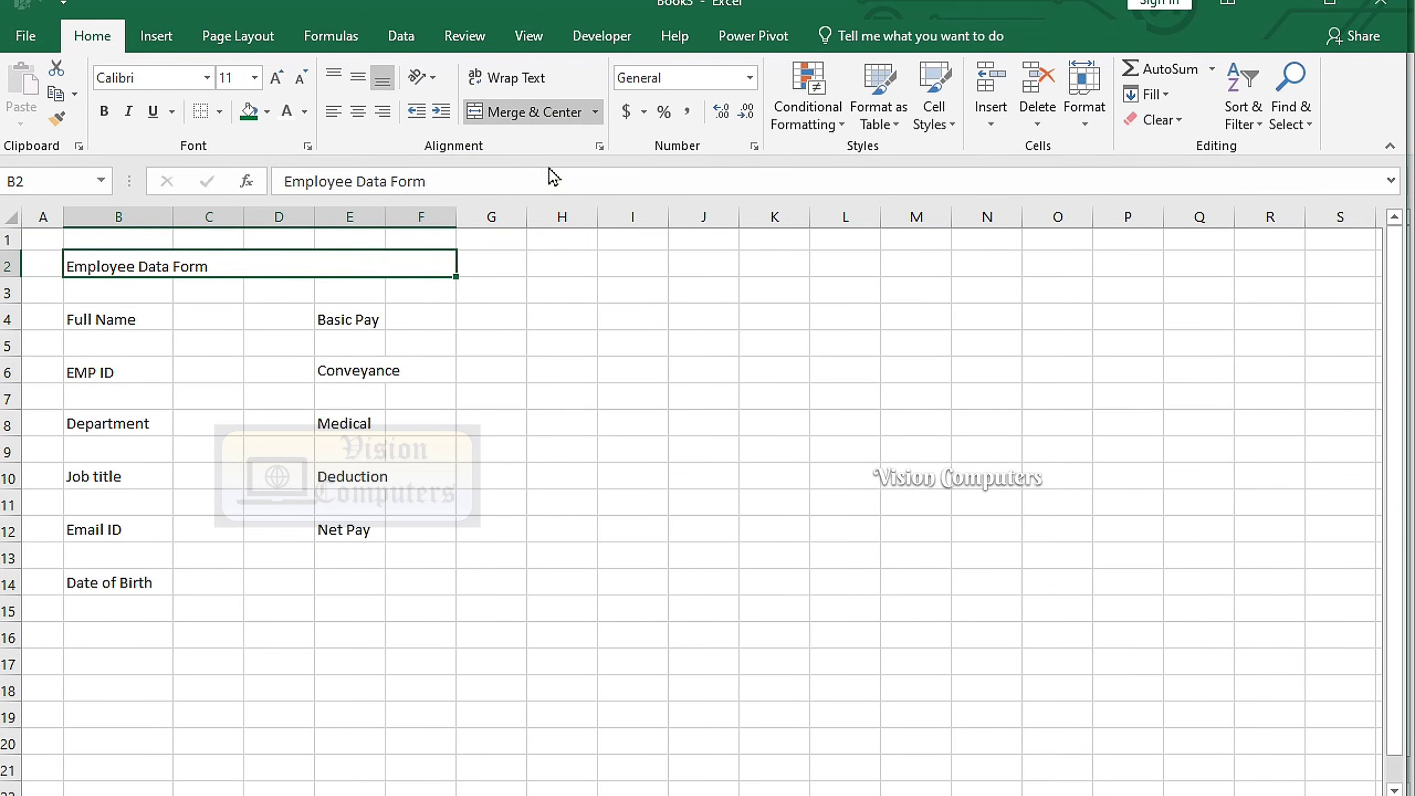
click(268, 117)
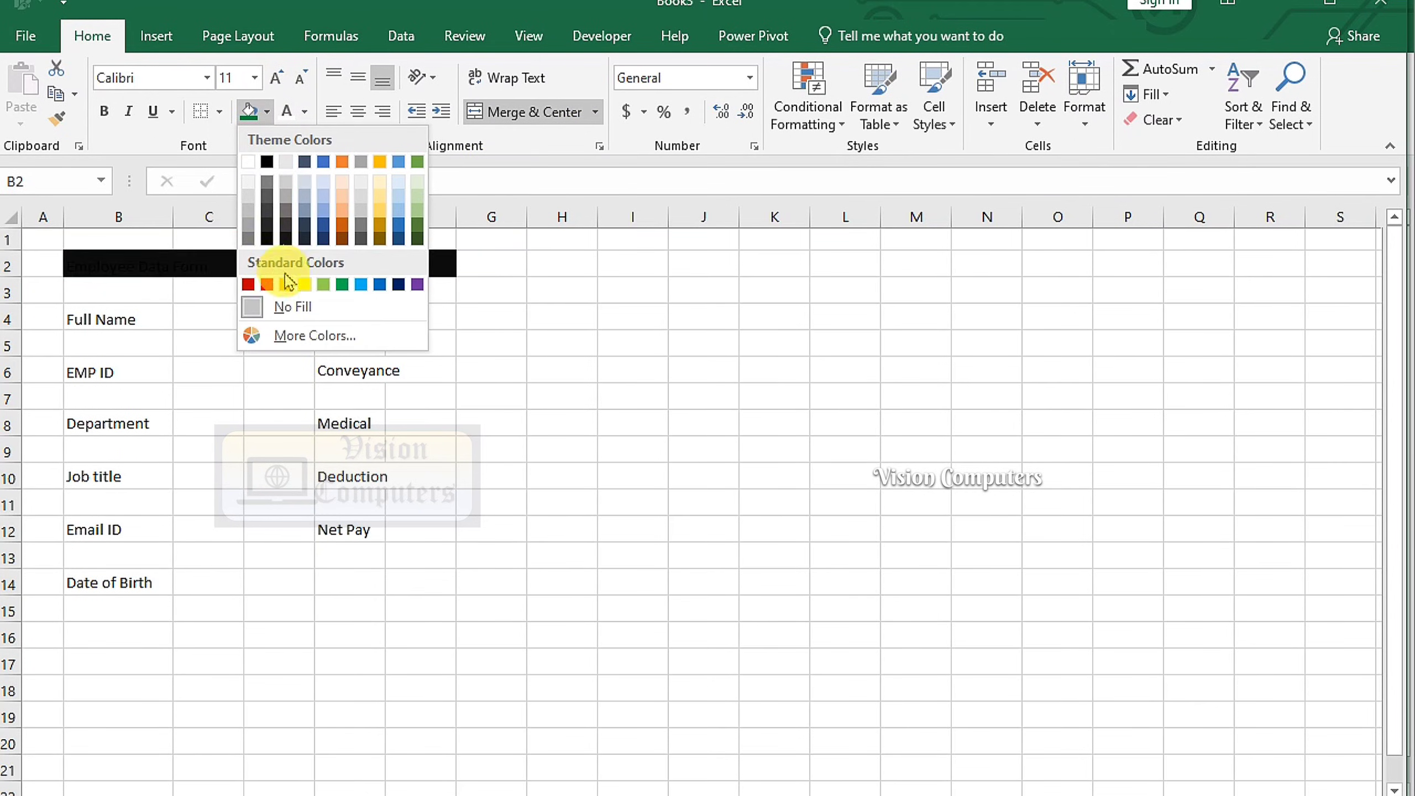
click(342, 282)
click(269, 117)
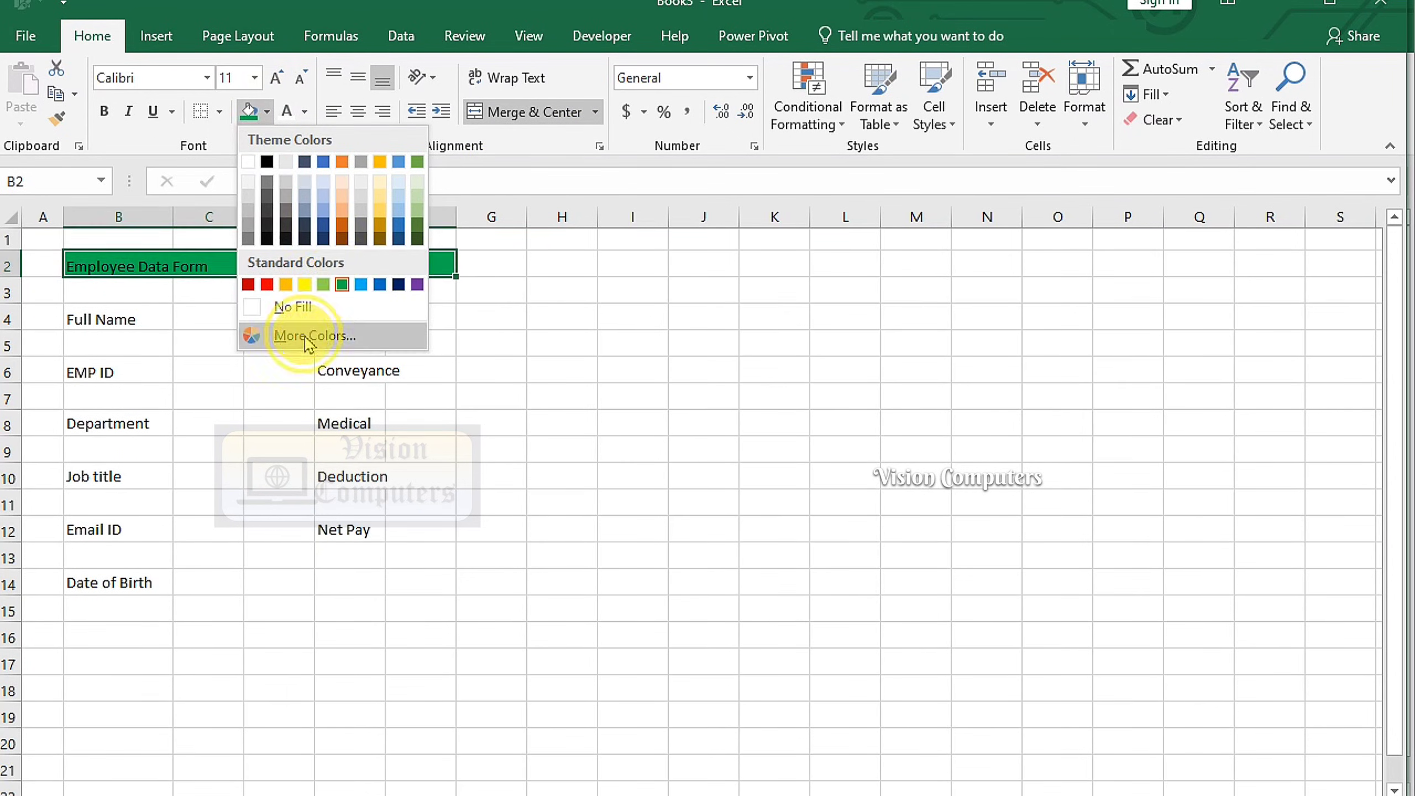
click(281, 334)
click(656, 562)
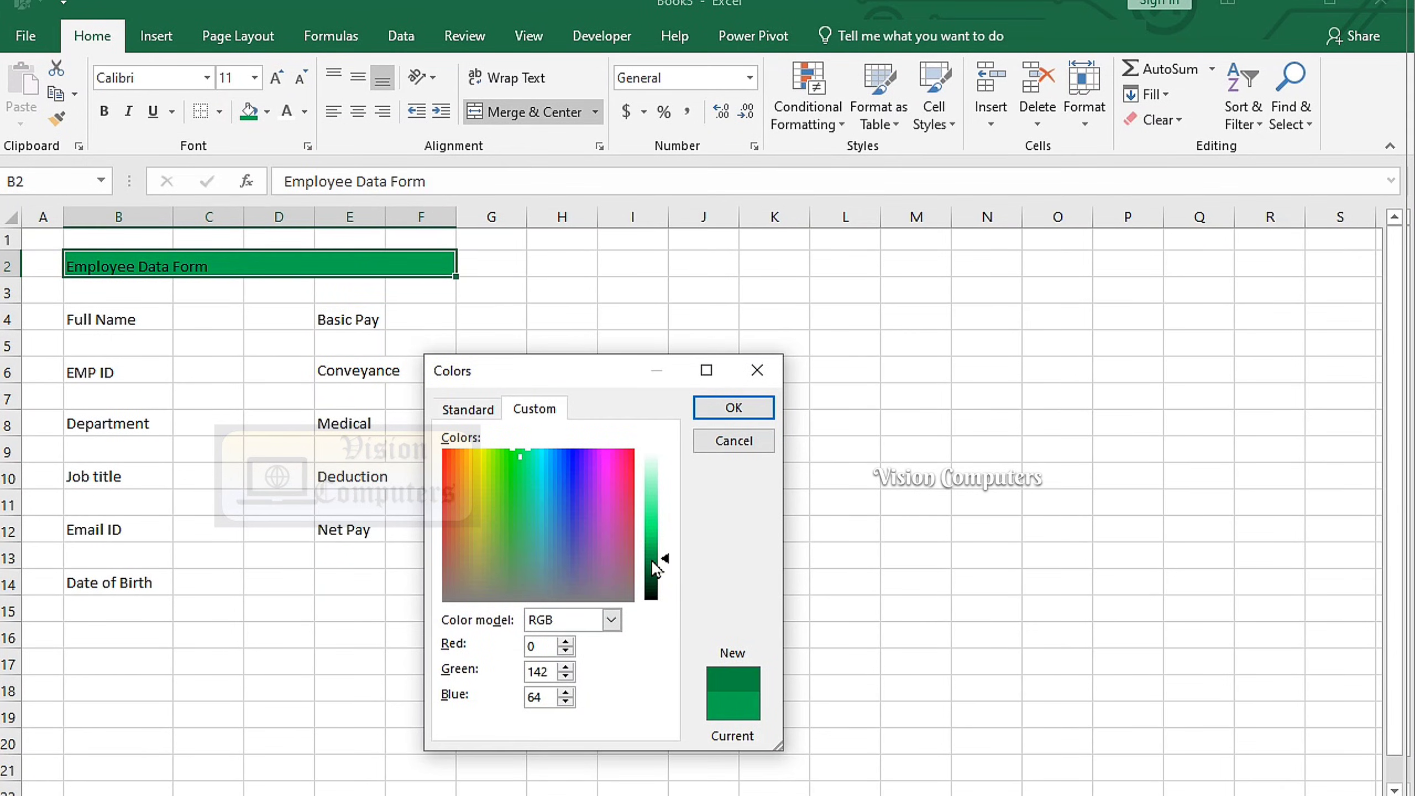
click(733, 407)
Make the title text white, bold and 20 point
click(304, 112)
click(286, 188)
click(104, 111)
click(275, 77)
click(275, 78)
click(275, 78)
click(276, 77)
click(275, 78)
Heighten row 2, widen columns B and F, and middle-align every cell on the sheet
drag(45, 277, 45, 287)
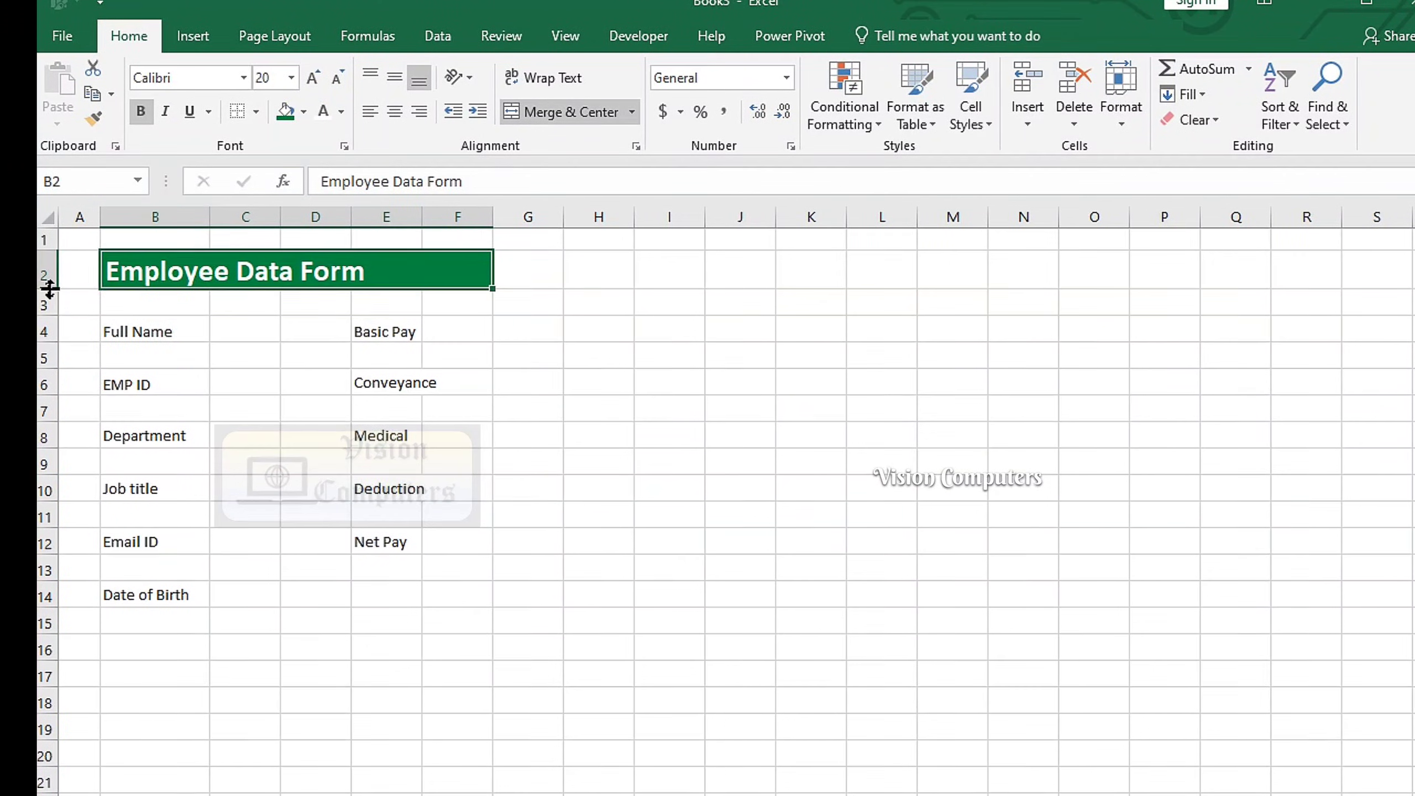
drag(210, 214, 592, 240)
click(325, 335)
click(299, 277)
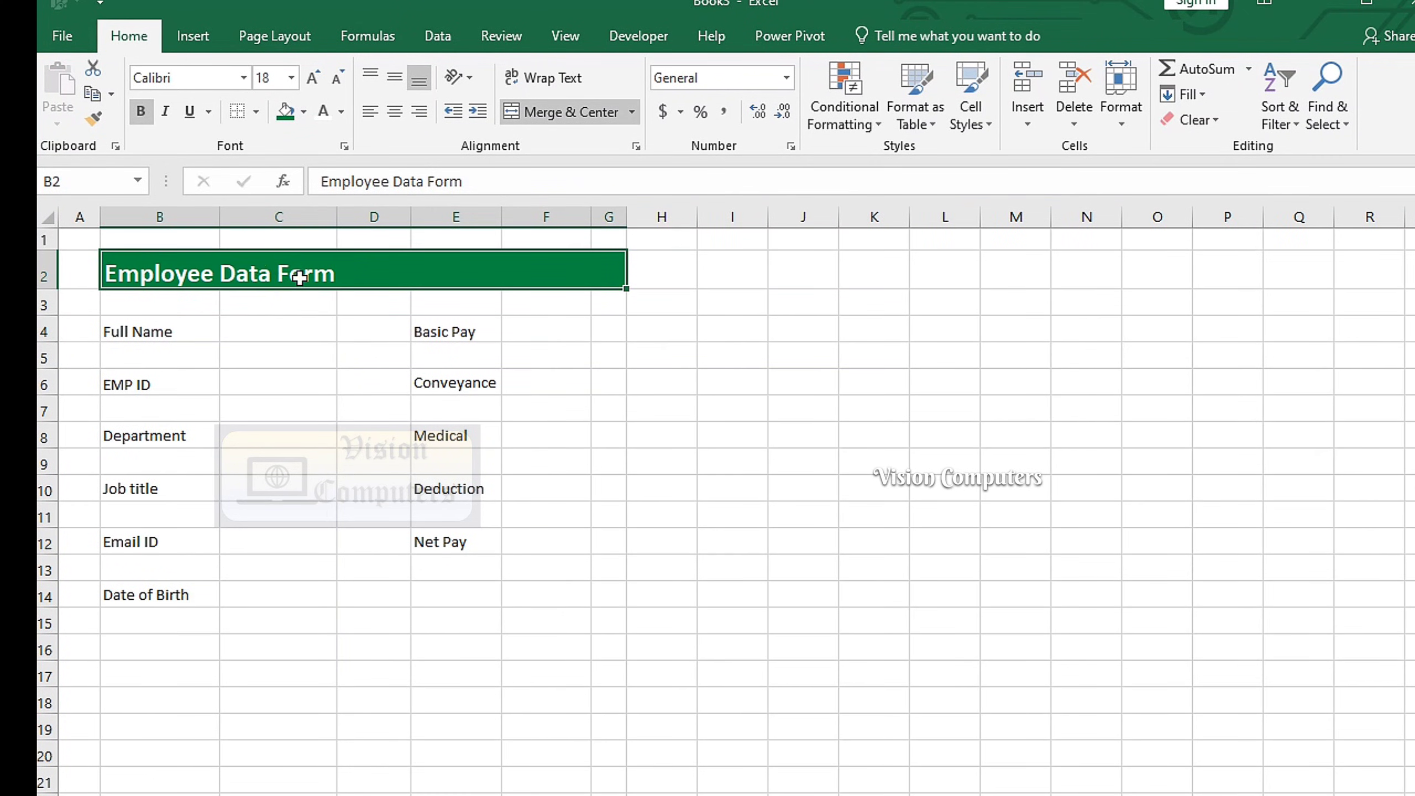
click(49, 217)
click(396, 81)
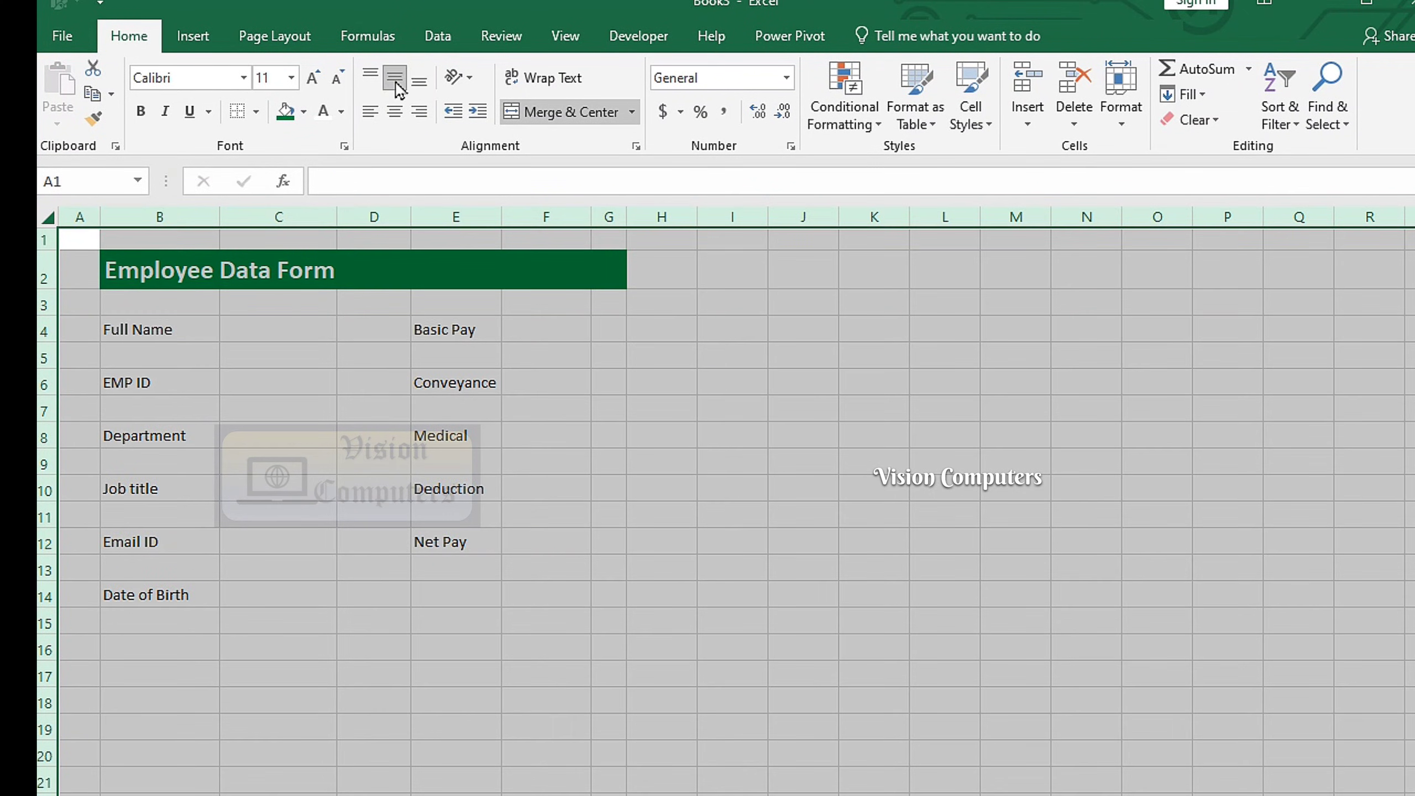
Give input cell C4 a thick outside border and a light grey fill
click(295, 326)
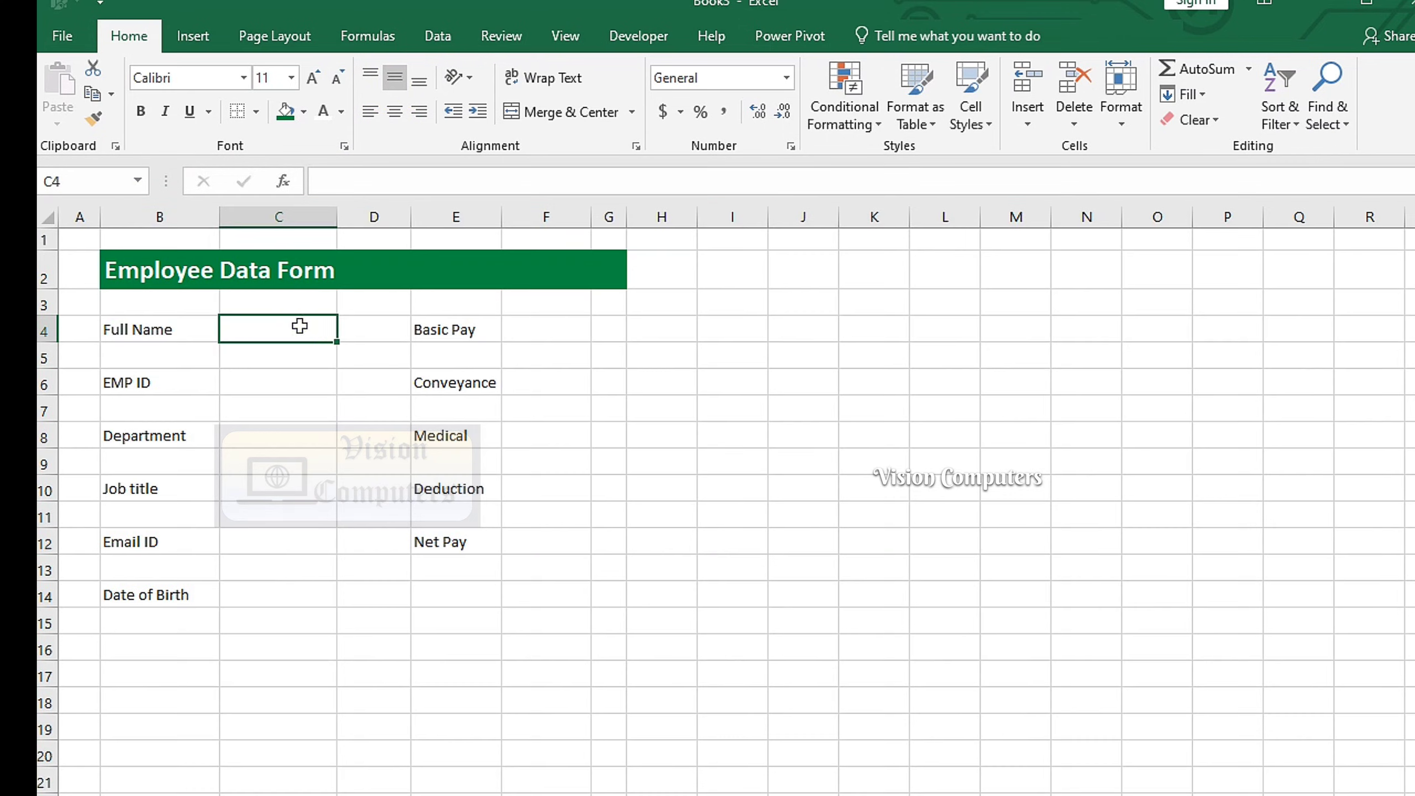
click(256, 112)
click(254, 349)
click(303, 112)
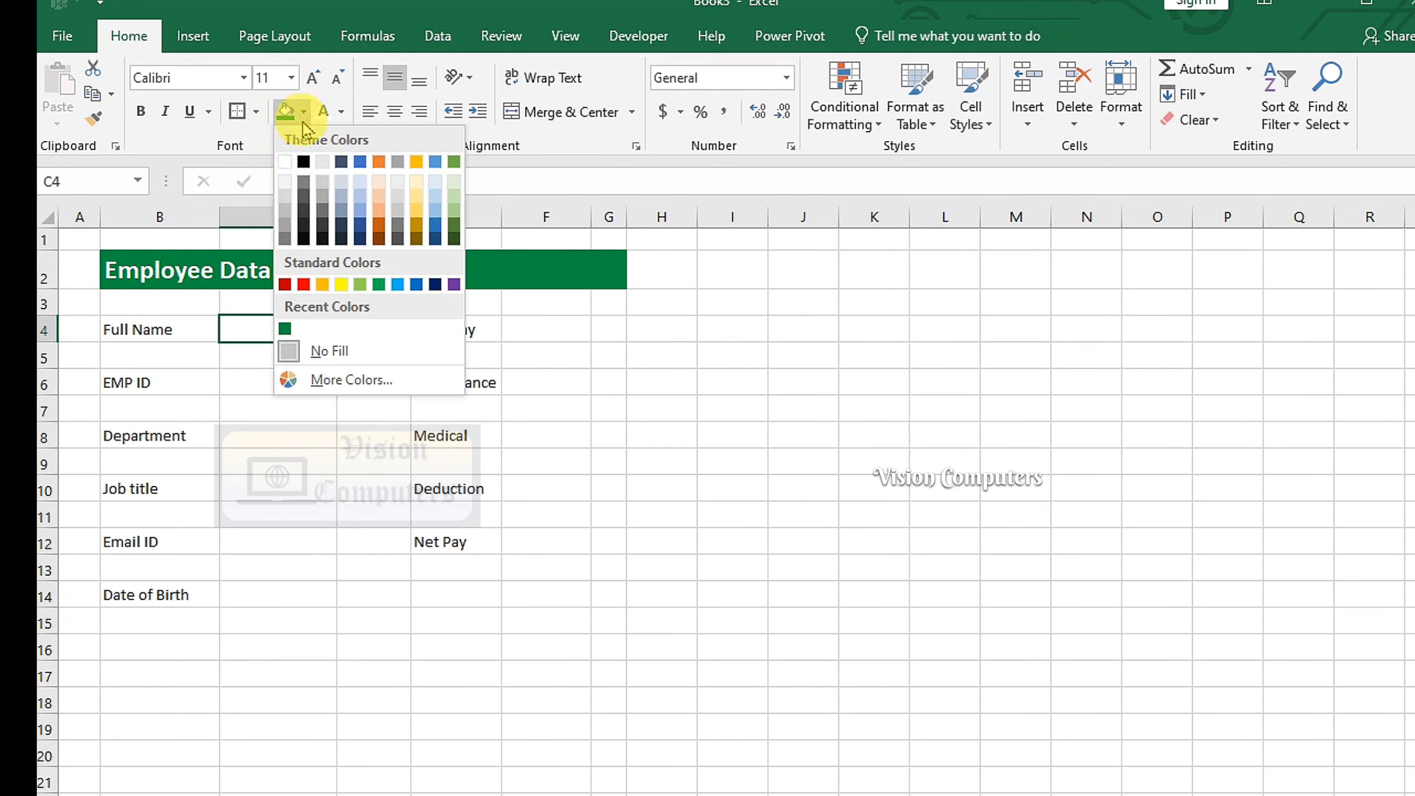
click(283, 193)
Copy C4's input-box style to C6–C14 and F4–F12 with Format Painter
double_click(93, 118)
click(277, 381)
click(278, 436)
click(278, 483)
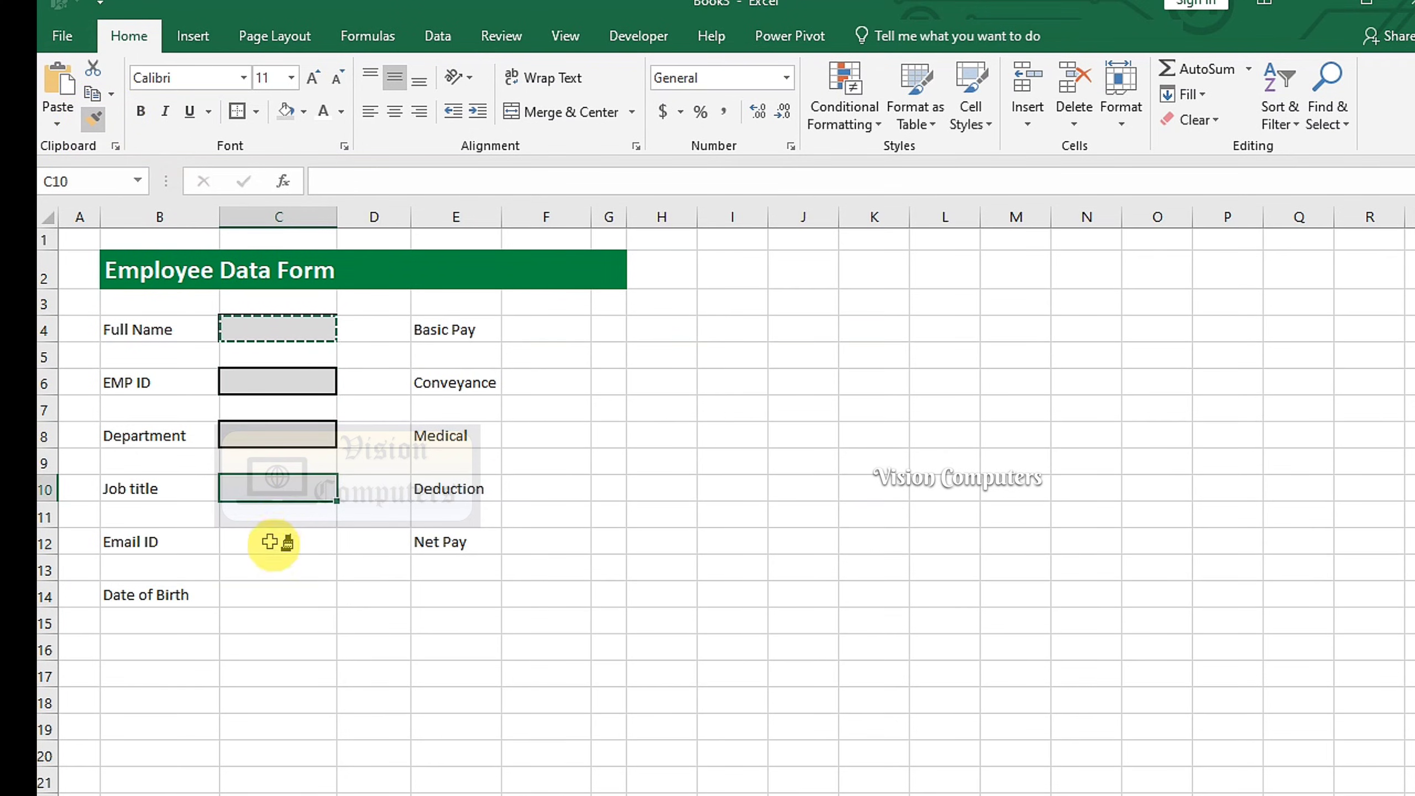
click(280, 541)
click(269, 590)
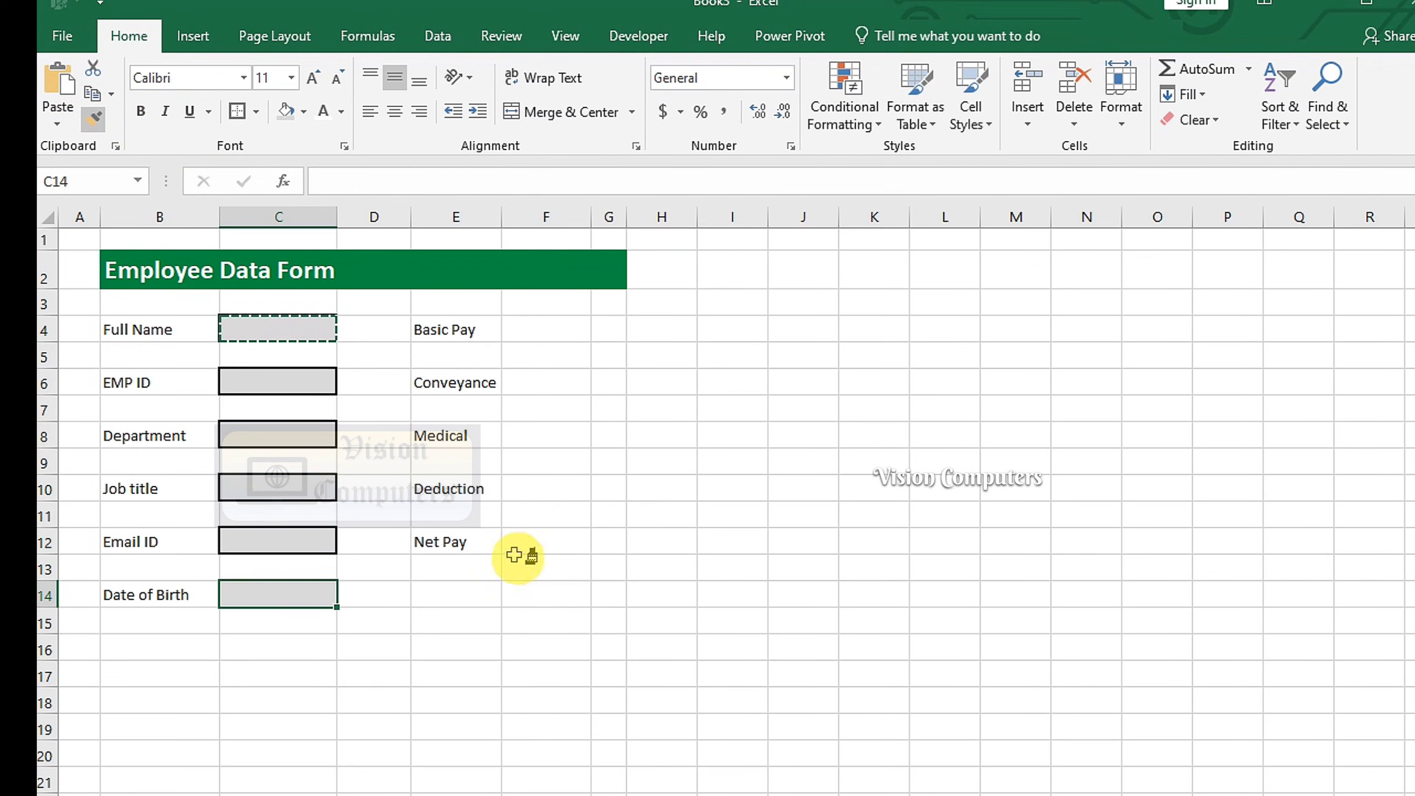
click(537, 541)
click(539, 488)
click(543, 435)
click(545, 380)
click(546, 330)
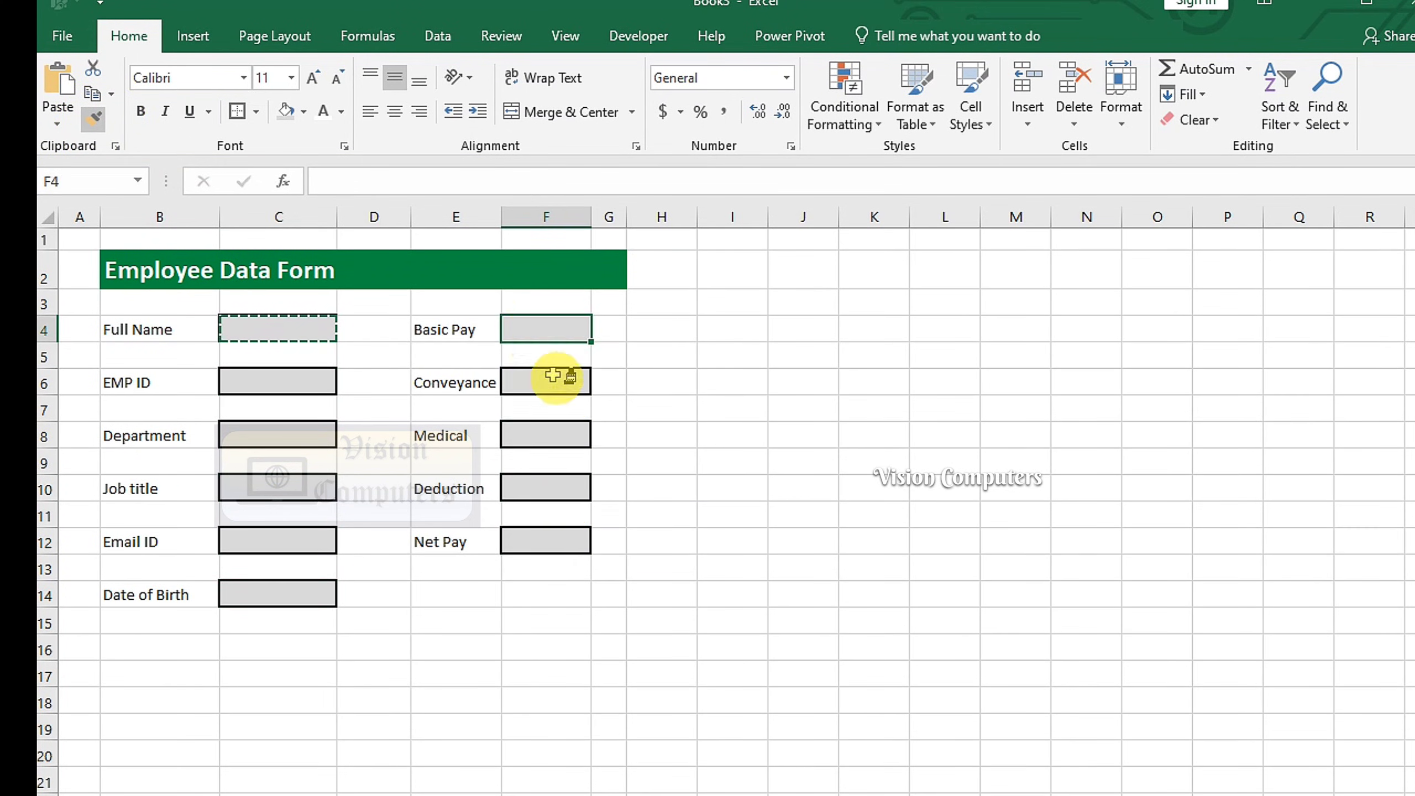
key(Escape)
click(195, 648)
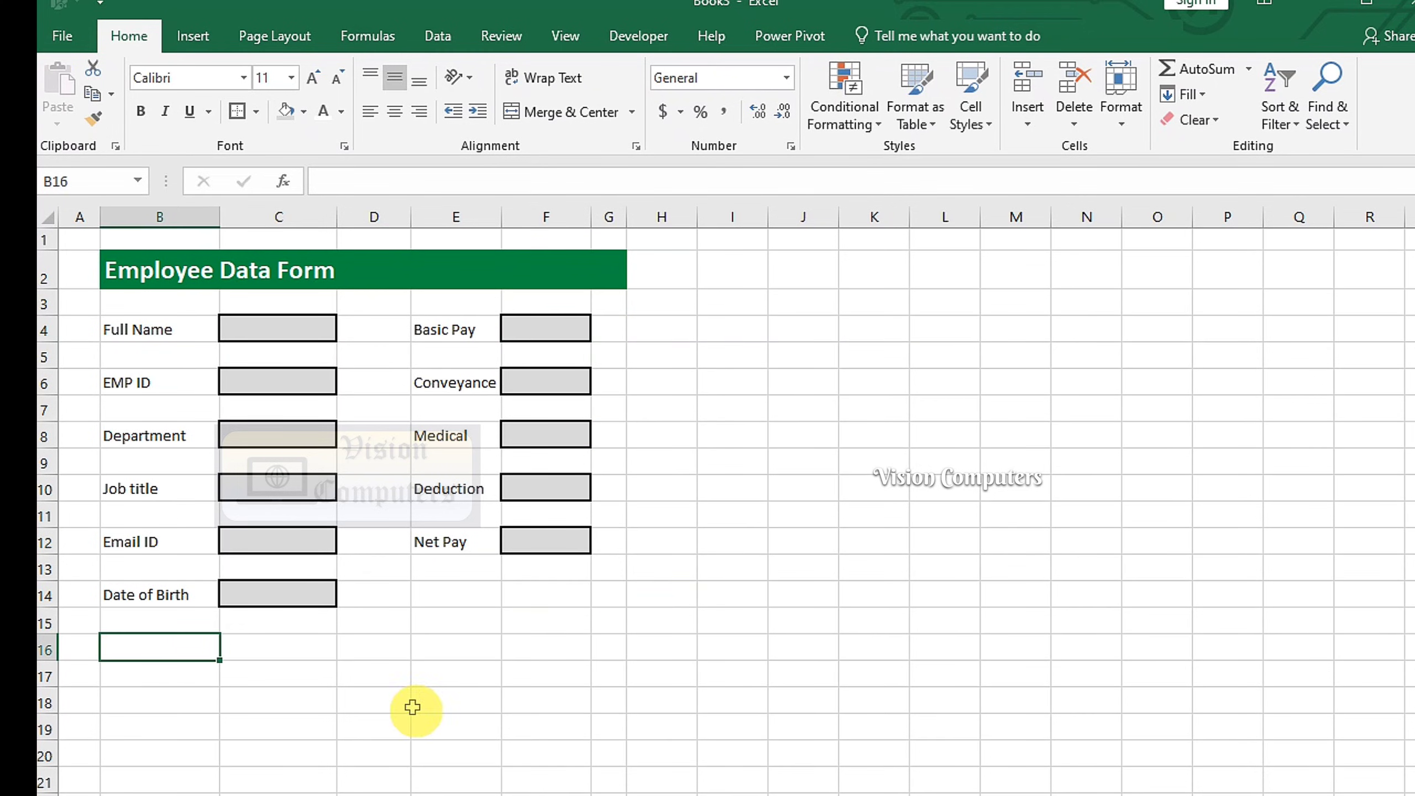
Add a Shift label in B16 and right-align the labels in columns B and E
text(Shift)
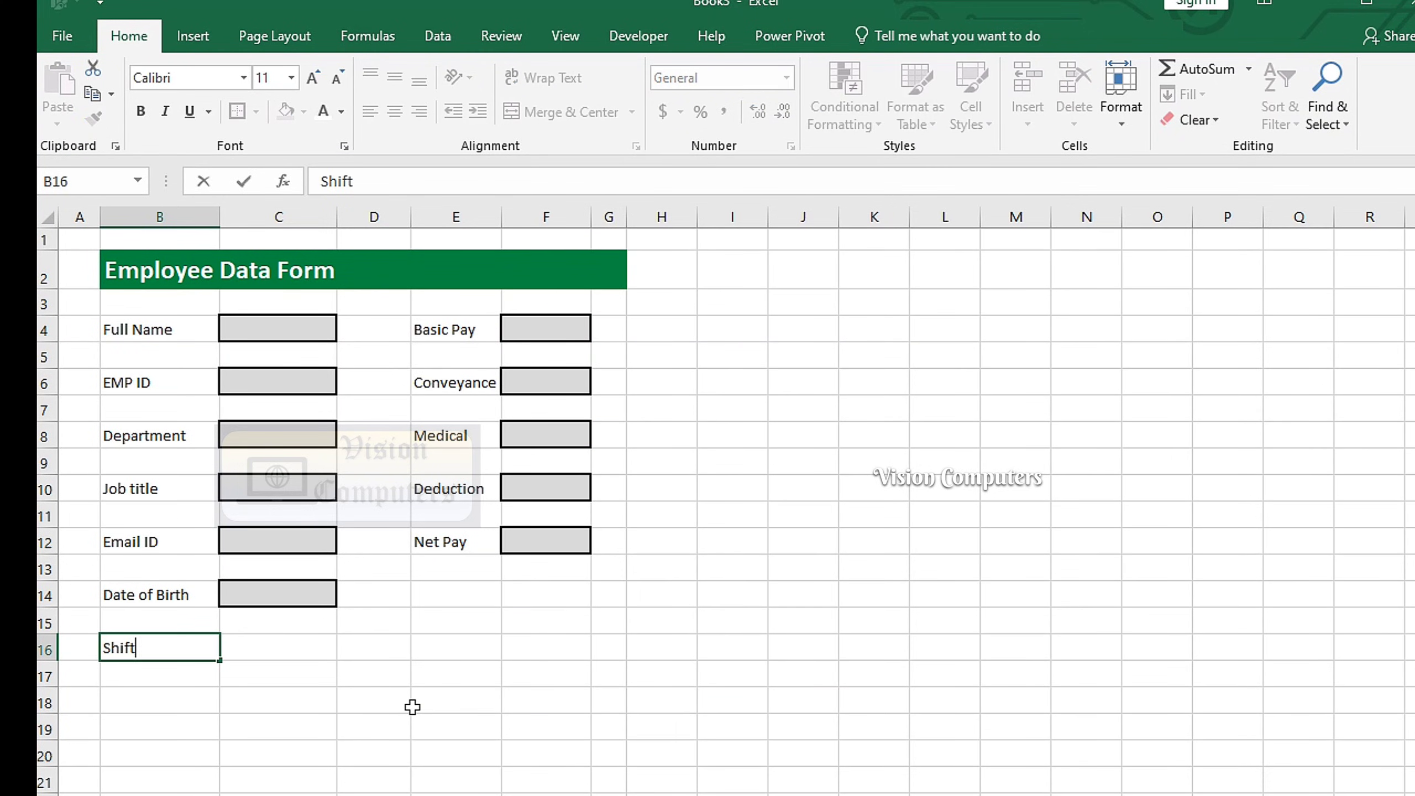
drag(136, 330, 125, 648)
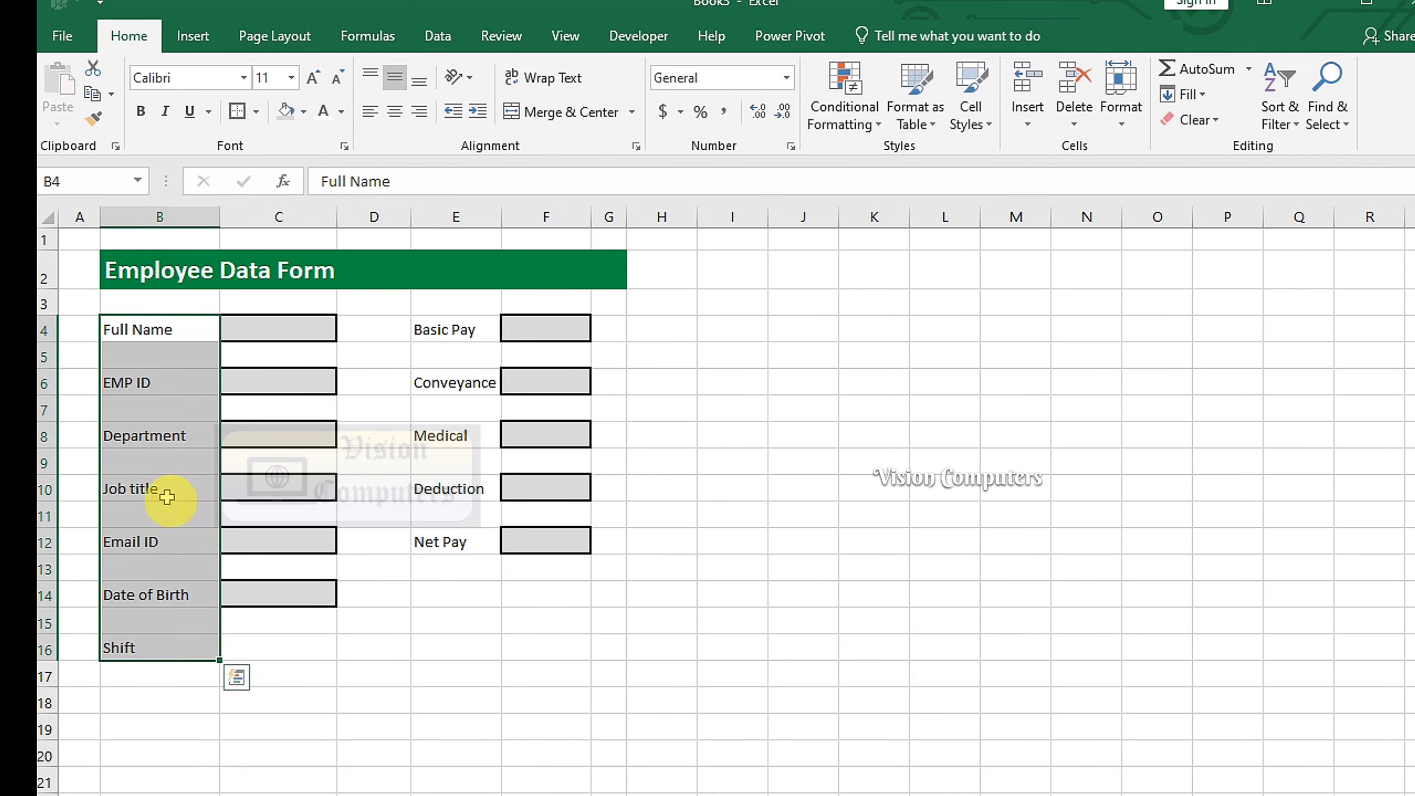
click(419, 111)
drag(469, 332, 457, 538)
click(419, 111)
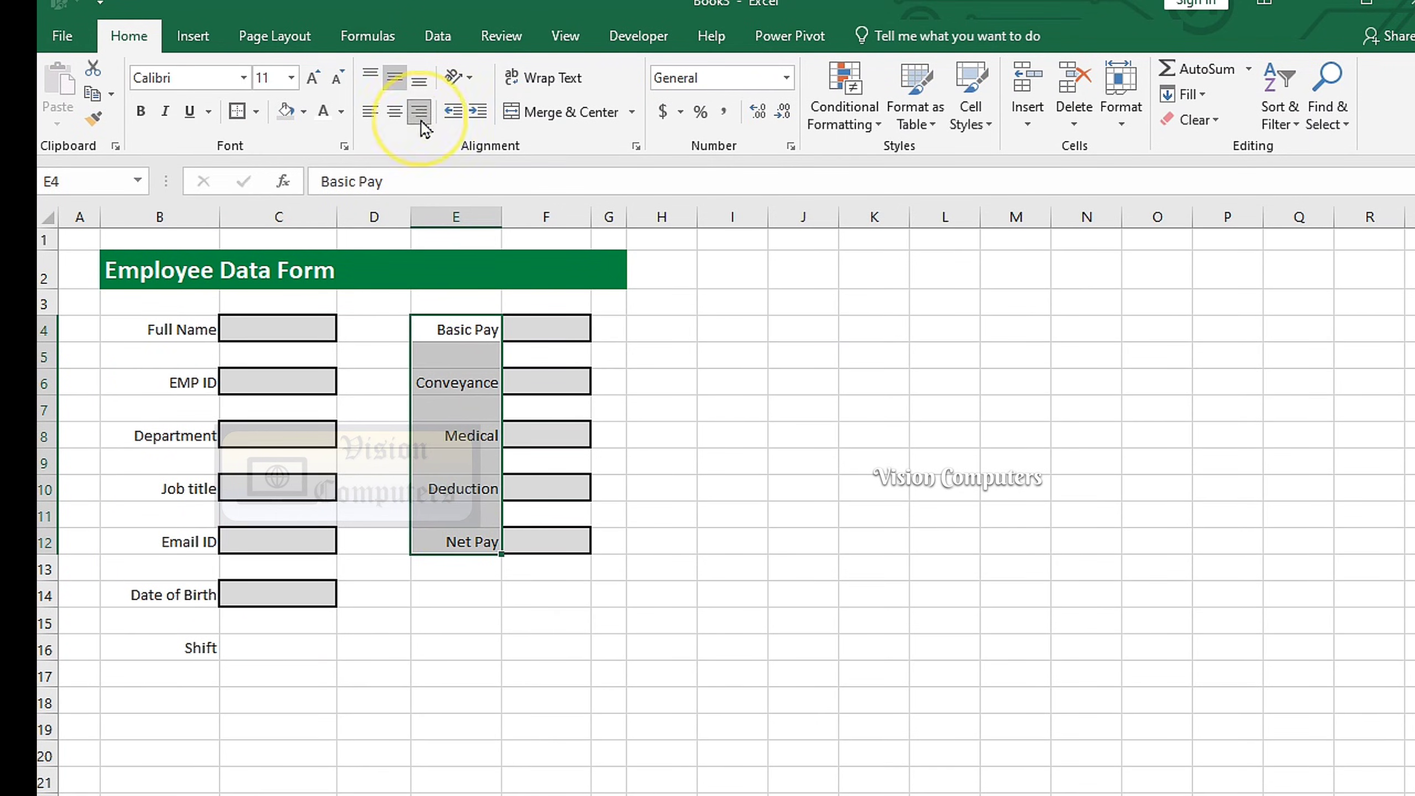
click(819, 516)
Put a thick outside border around the form area B2:G18
drag(462, 275, 507, 700)
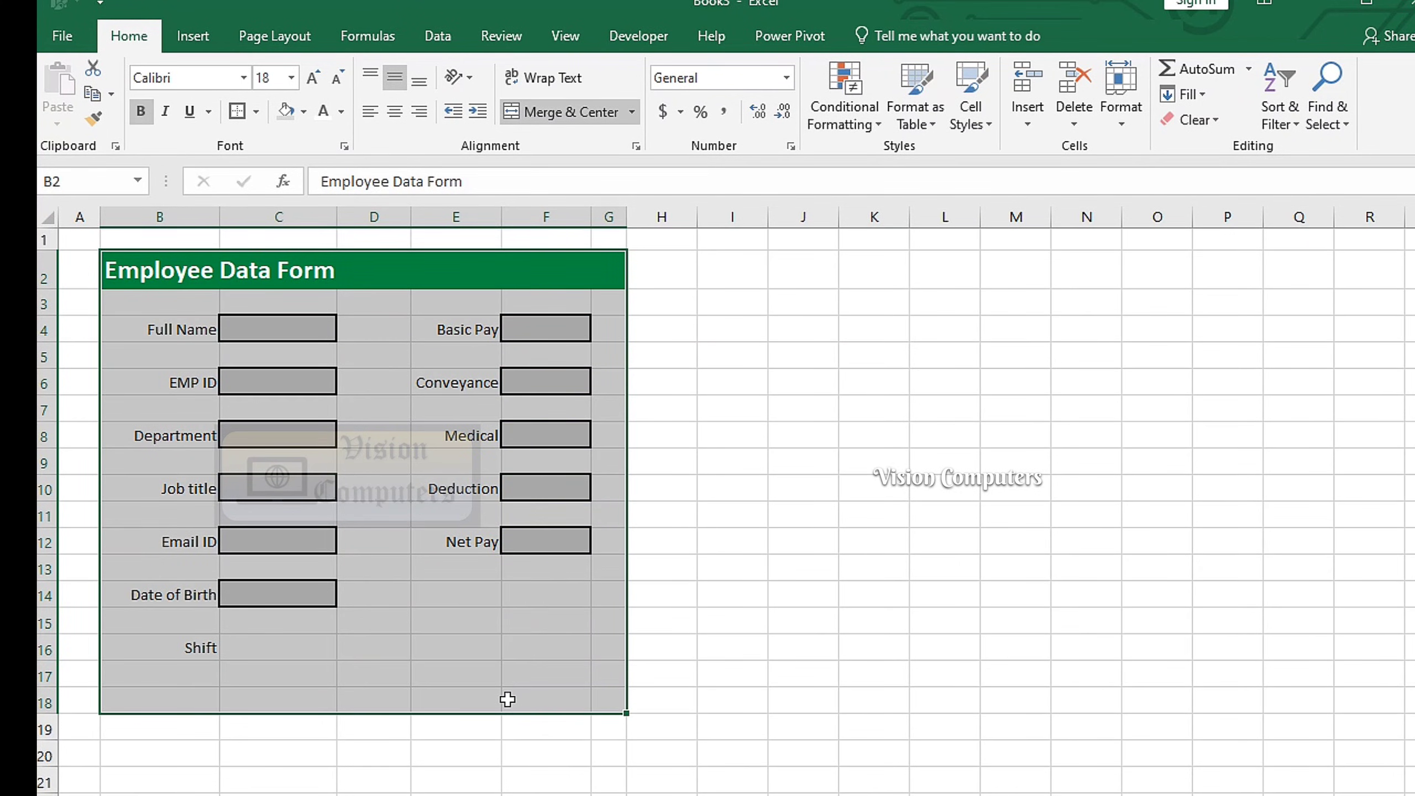
click(237, 111)
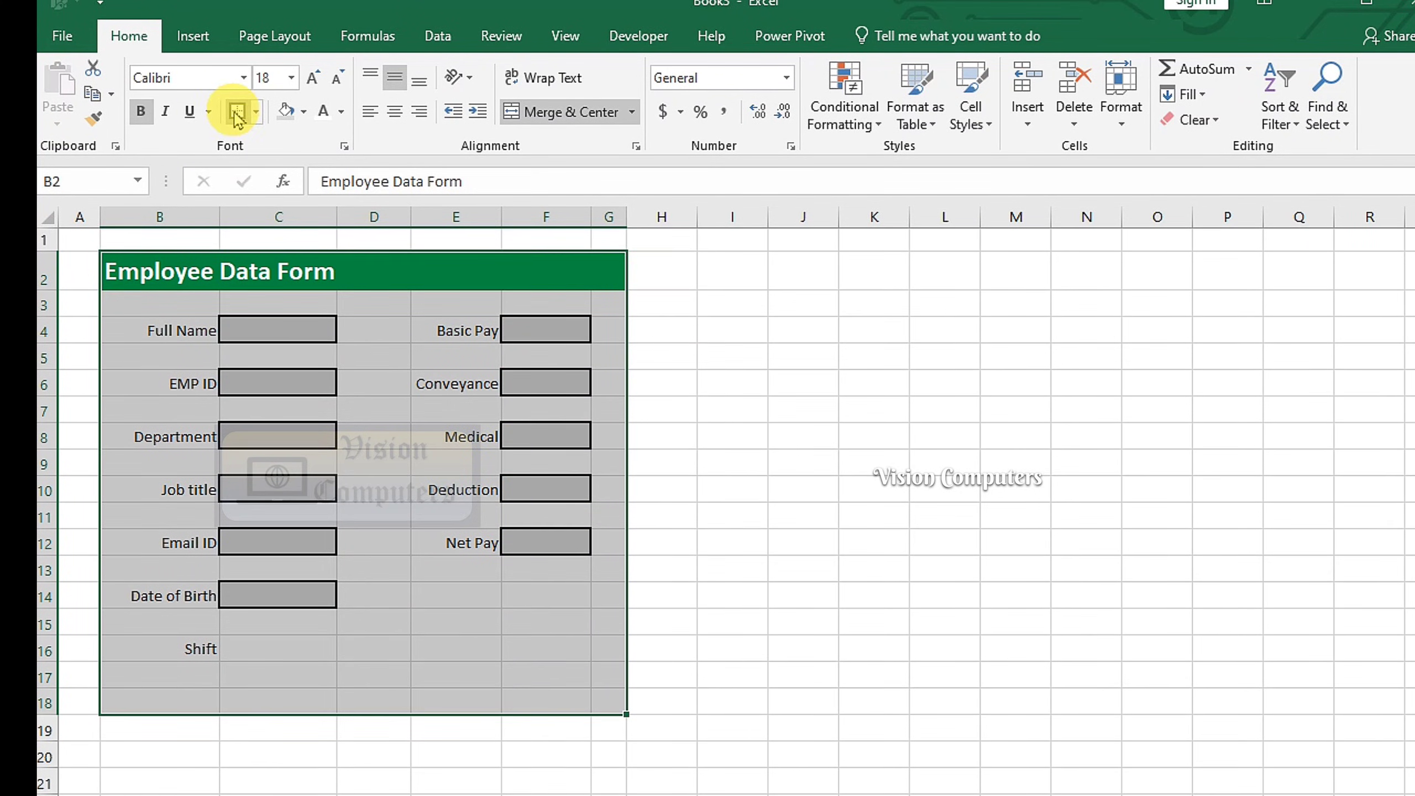
click(248, 270)
click(881, 580)
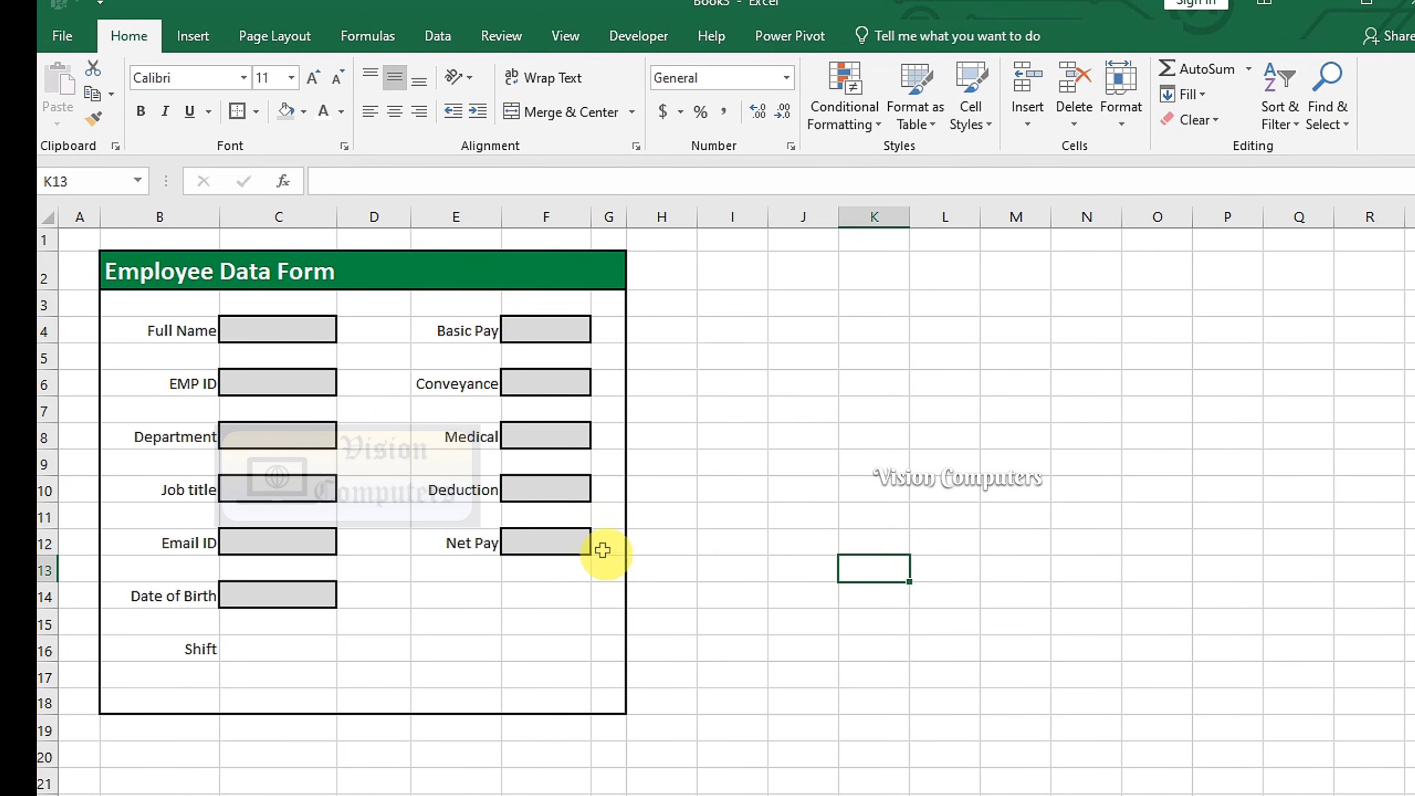
Enter the Net Pay formula =F4+F6+F8-F10 in F12
click(556, 544)
text(=)
click(556, 329)
text(+)
click(556, 379)
text(+)
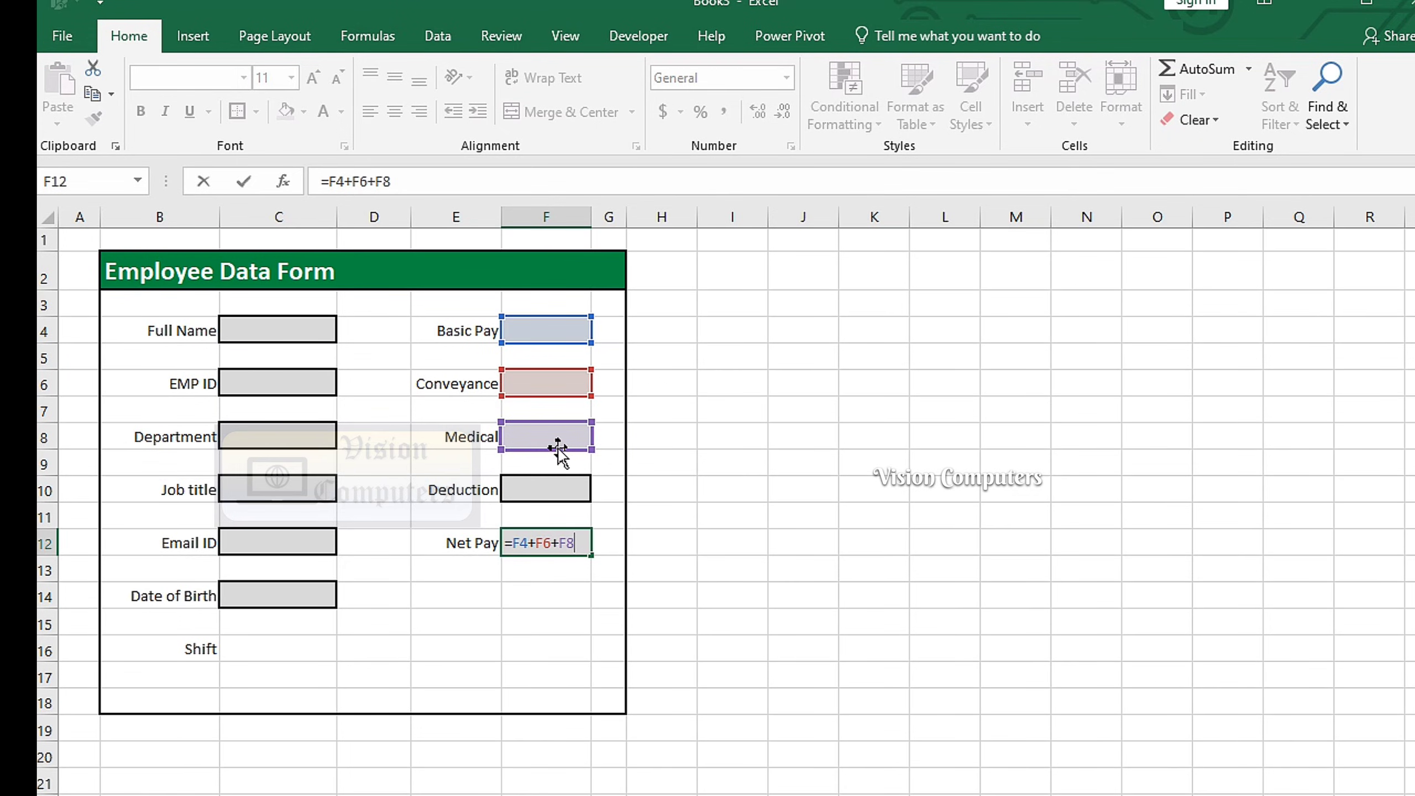
click(549, 490)
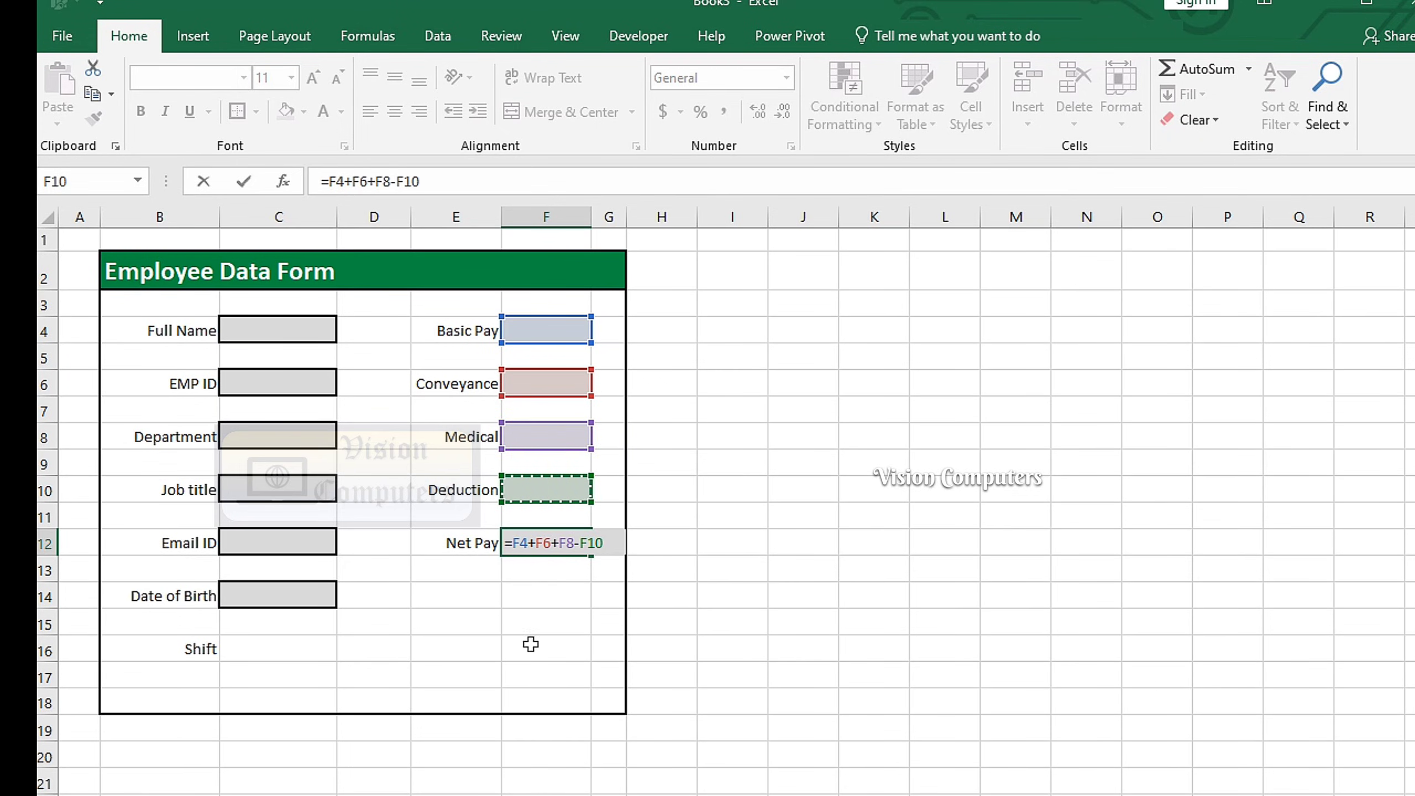
key(Return)
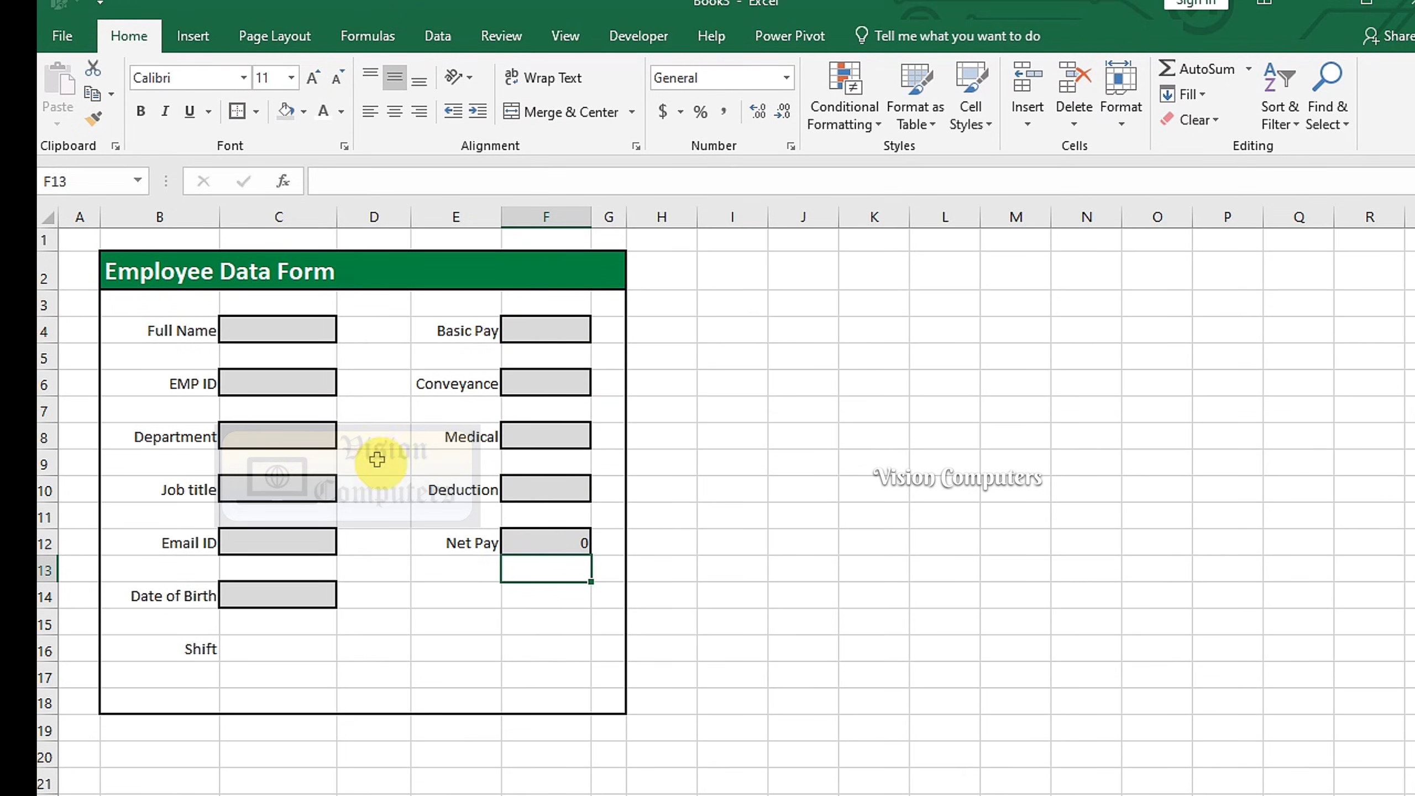
Centre the contents of columns C and F
click(279, 216)
ctrl+click(545, 216)
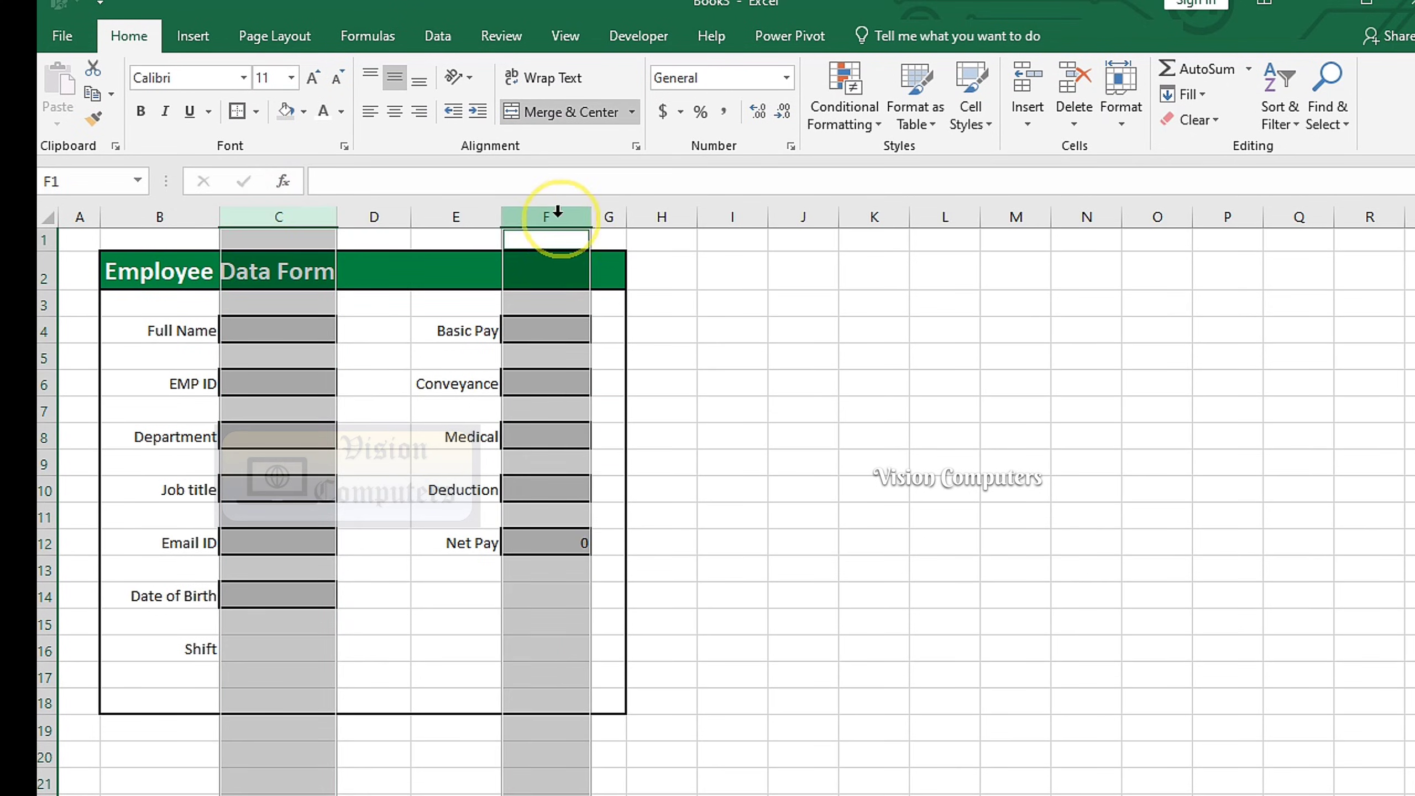
click(395, 111)
click(749, 414)
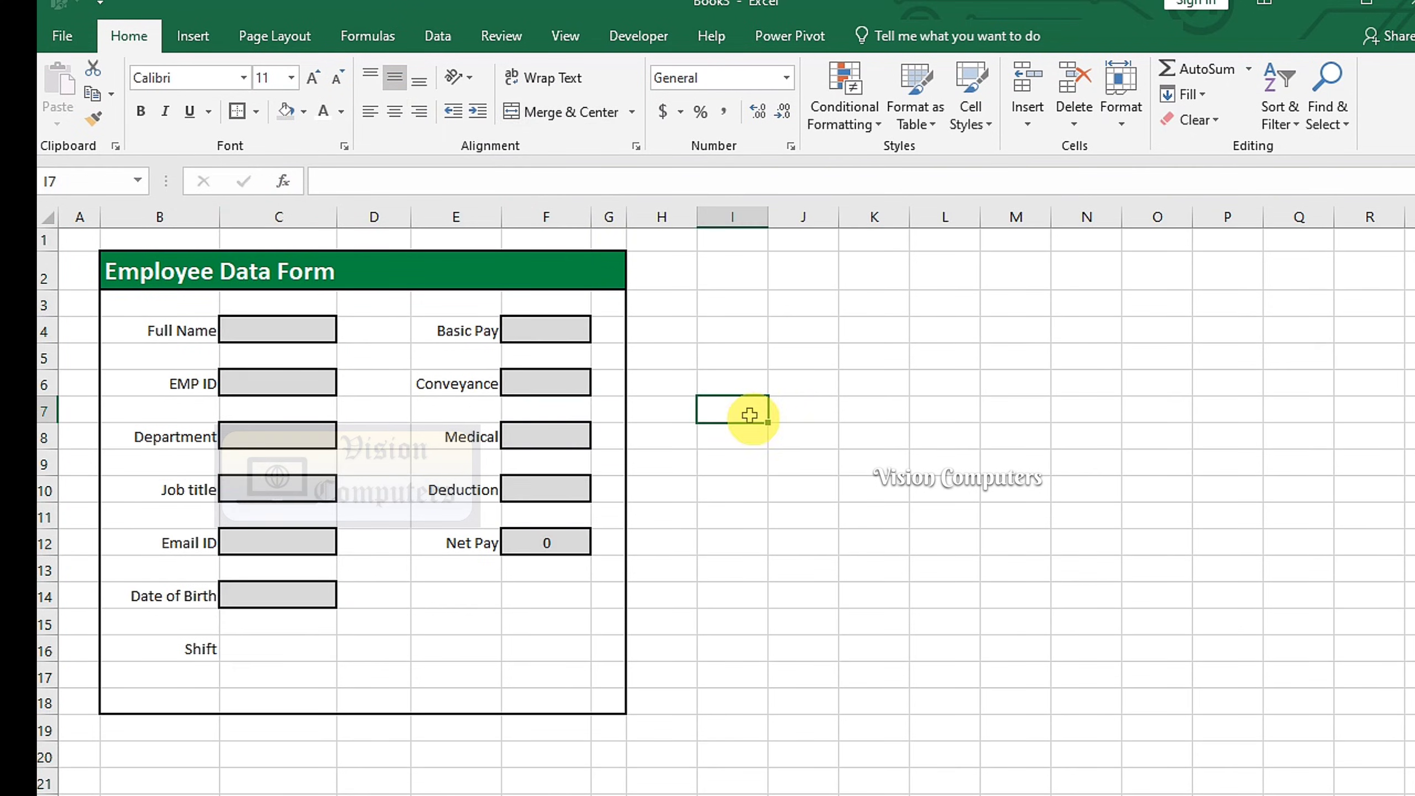
Draw Day and Night option button form controls in row 16 beside Shift
click(638, 36)
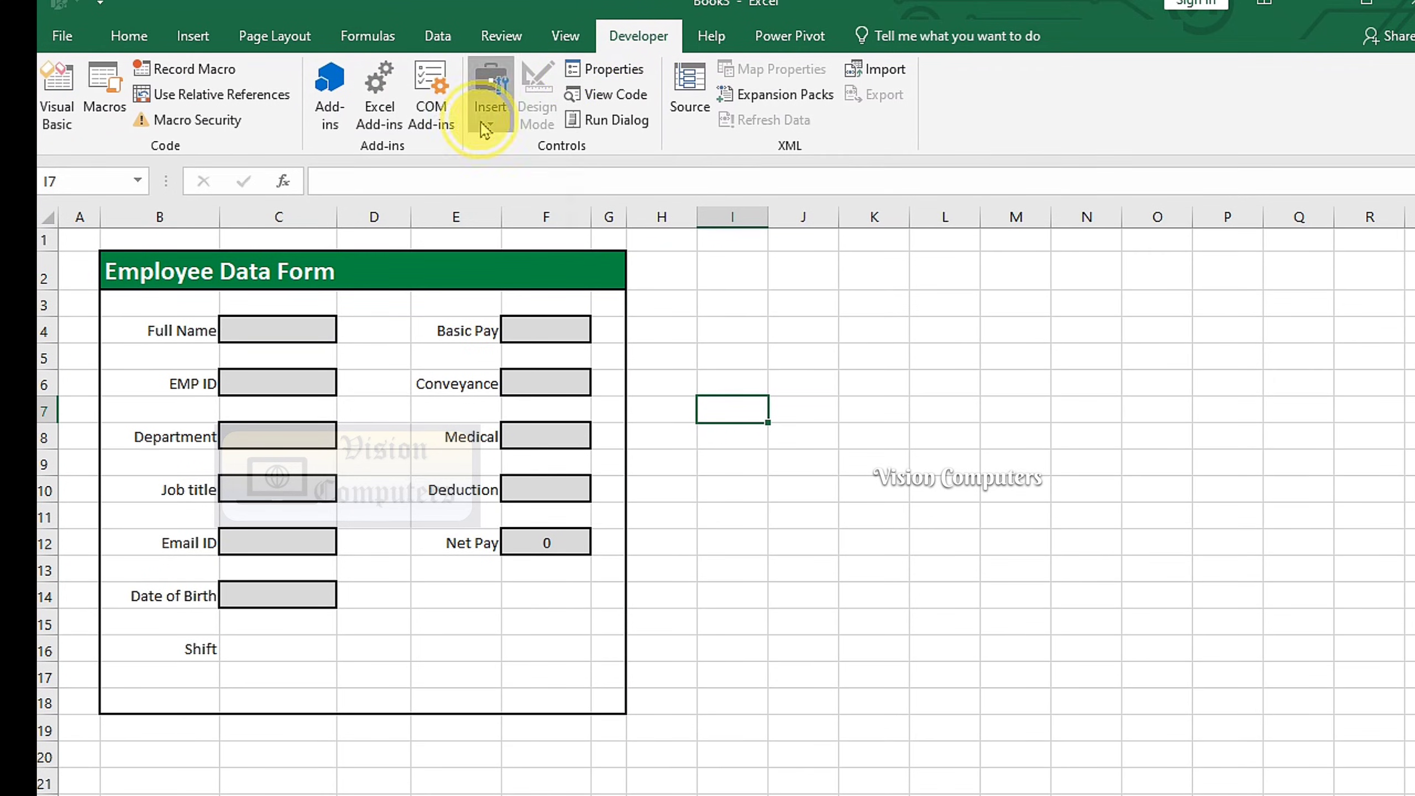
click(490, 101)
click(589, 173)
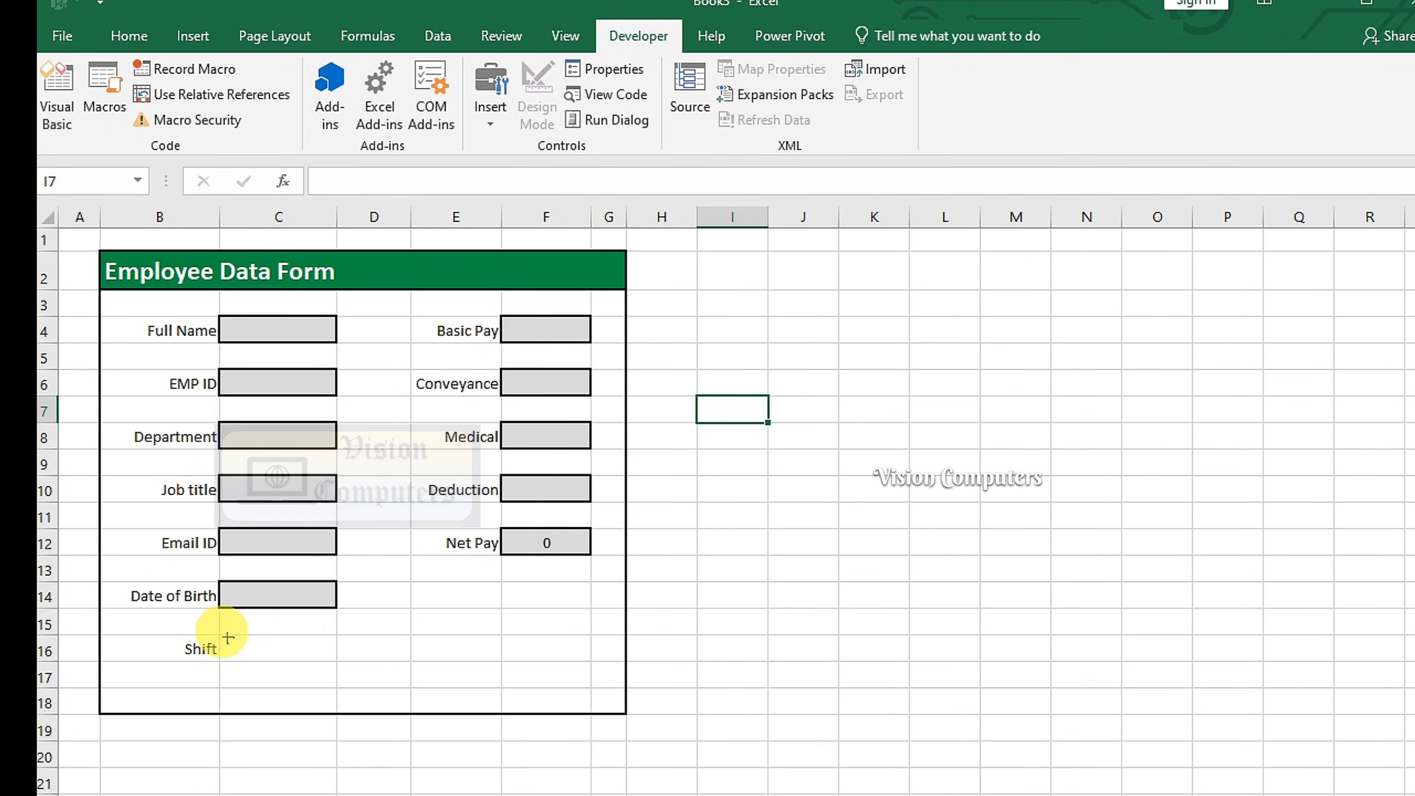
drag(228, 639, 257, 658)
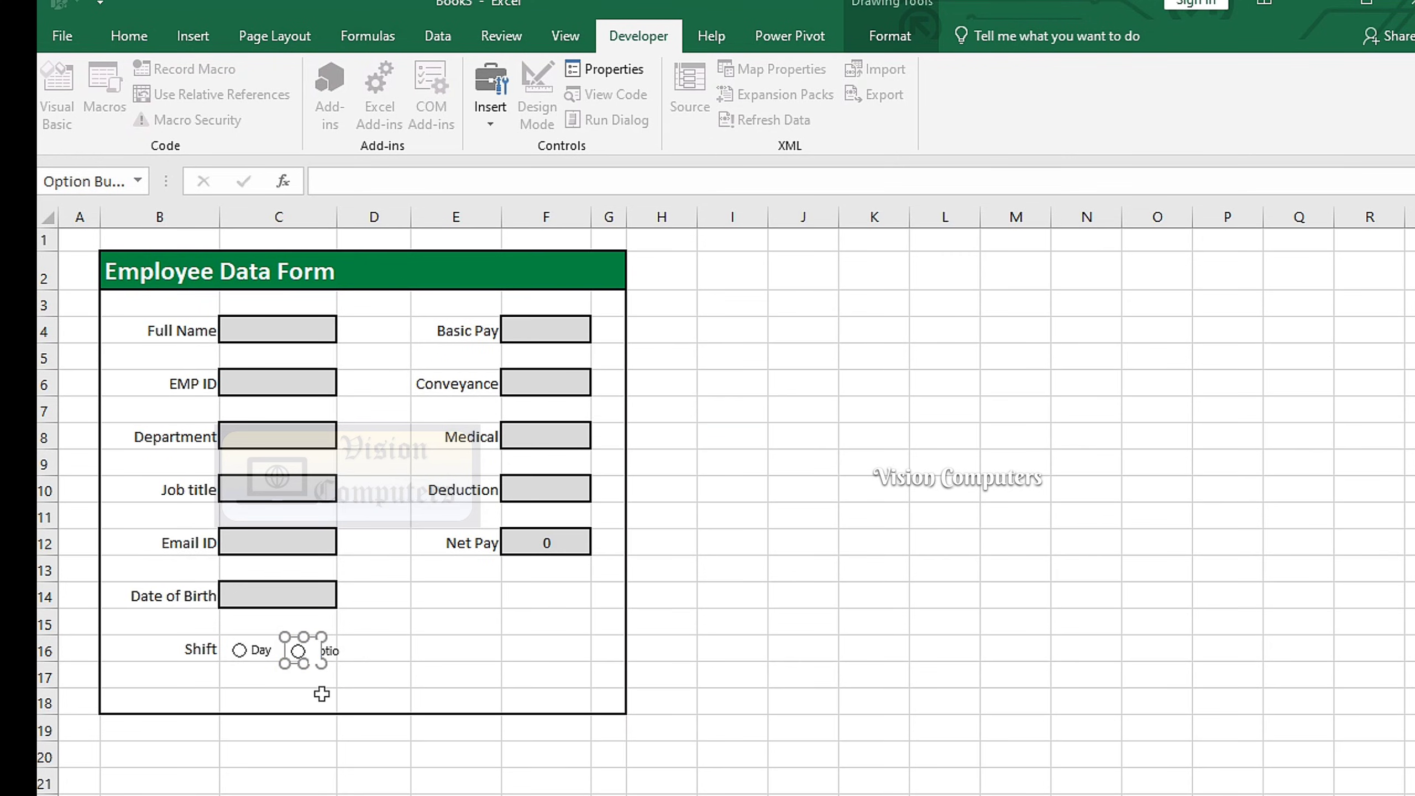
click(377, 680)
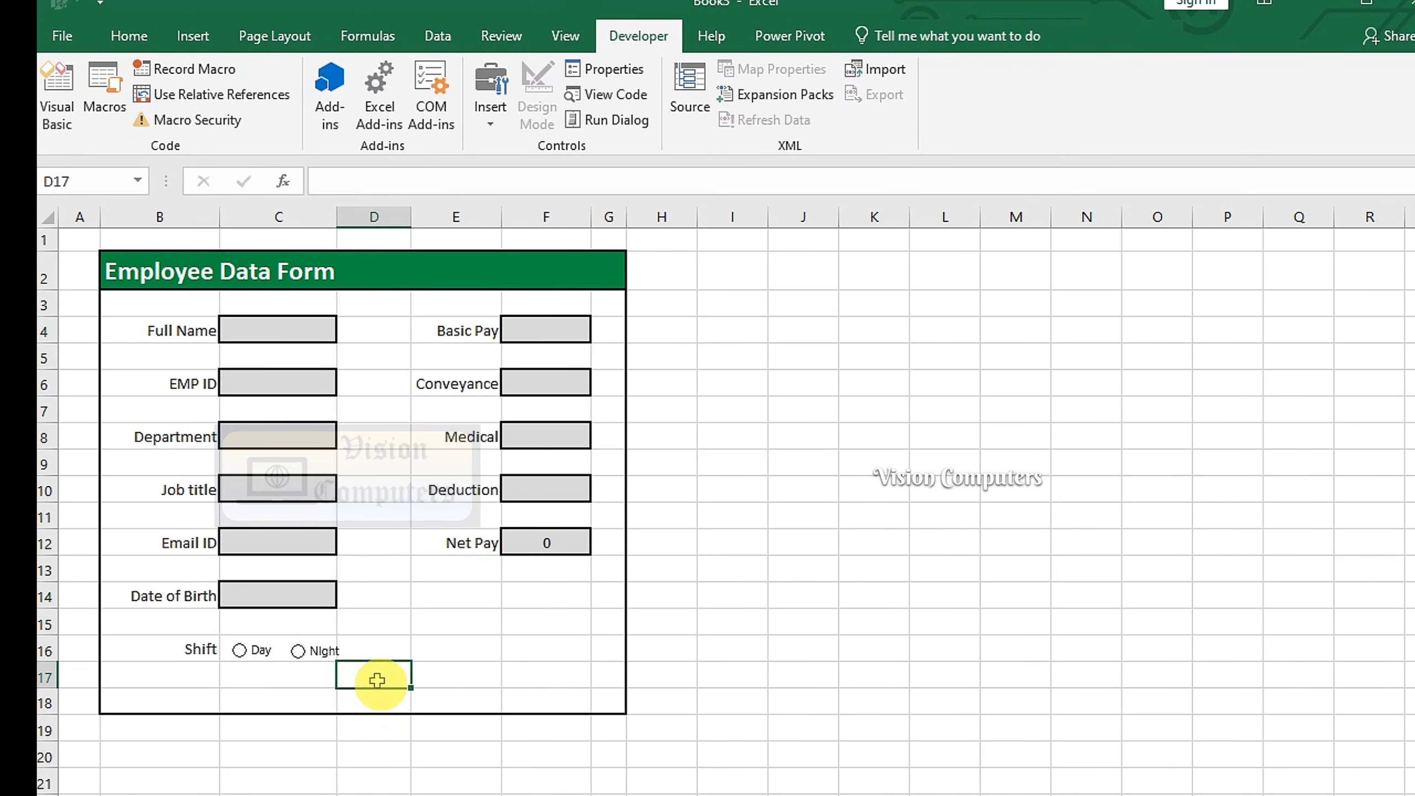
scroll(279, 658, down, 1)
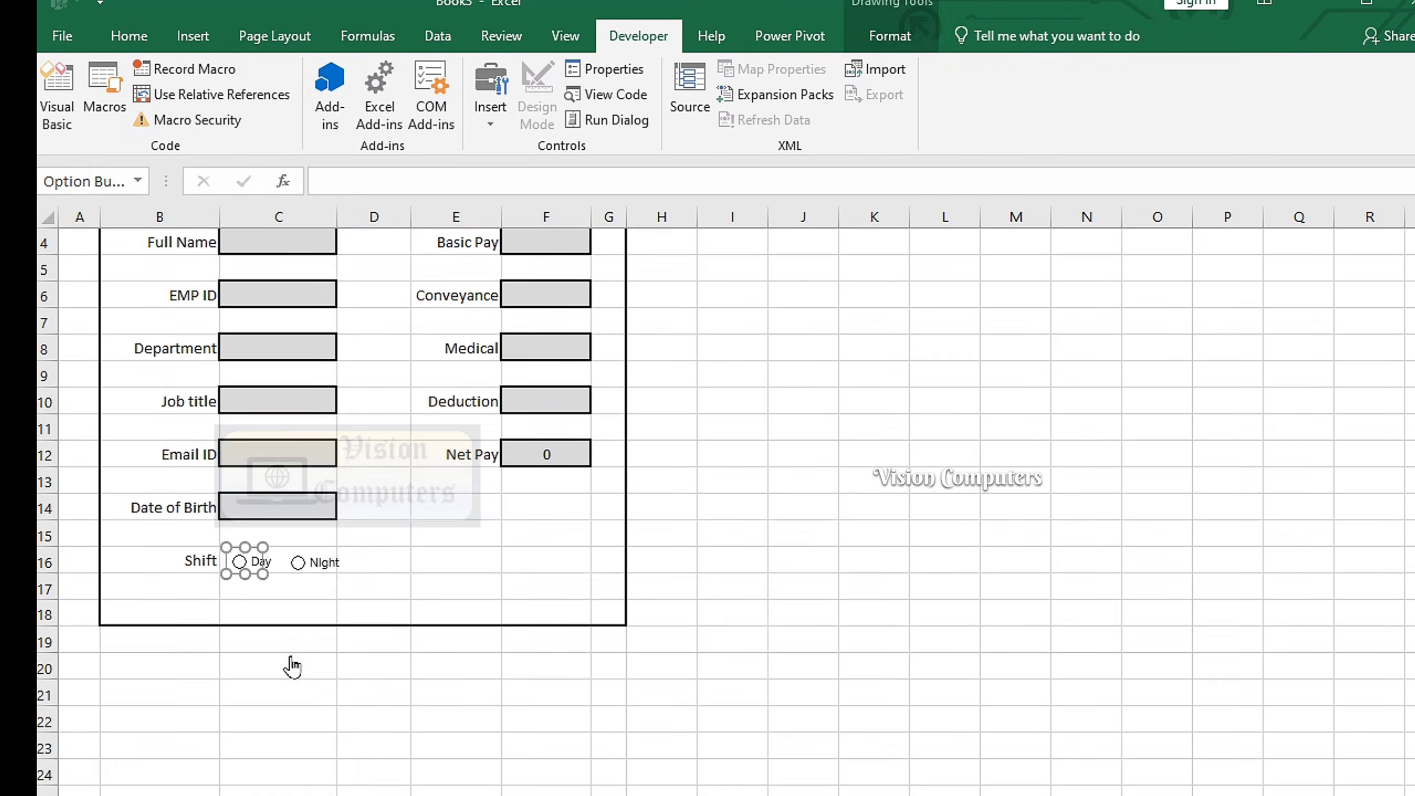
Set the Day option button's Format Control cell link to $C$16
right_click(260, 563)
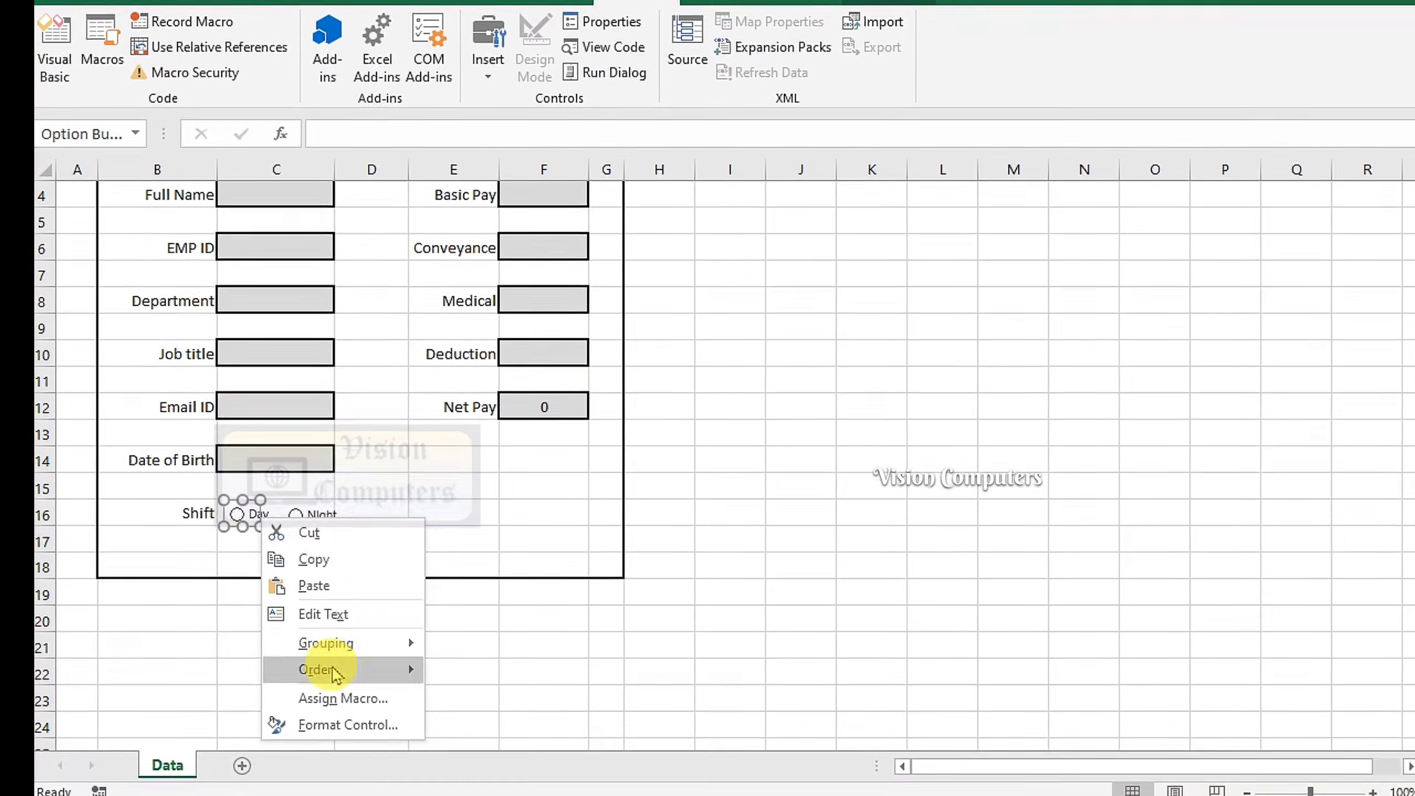
click(345, 724)
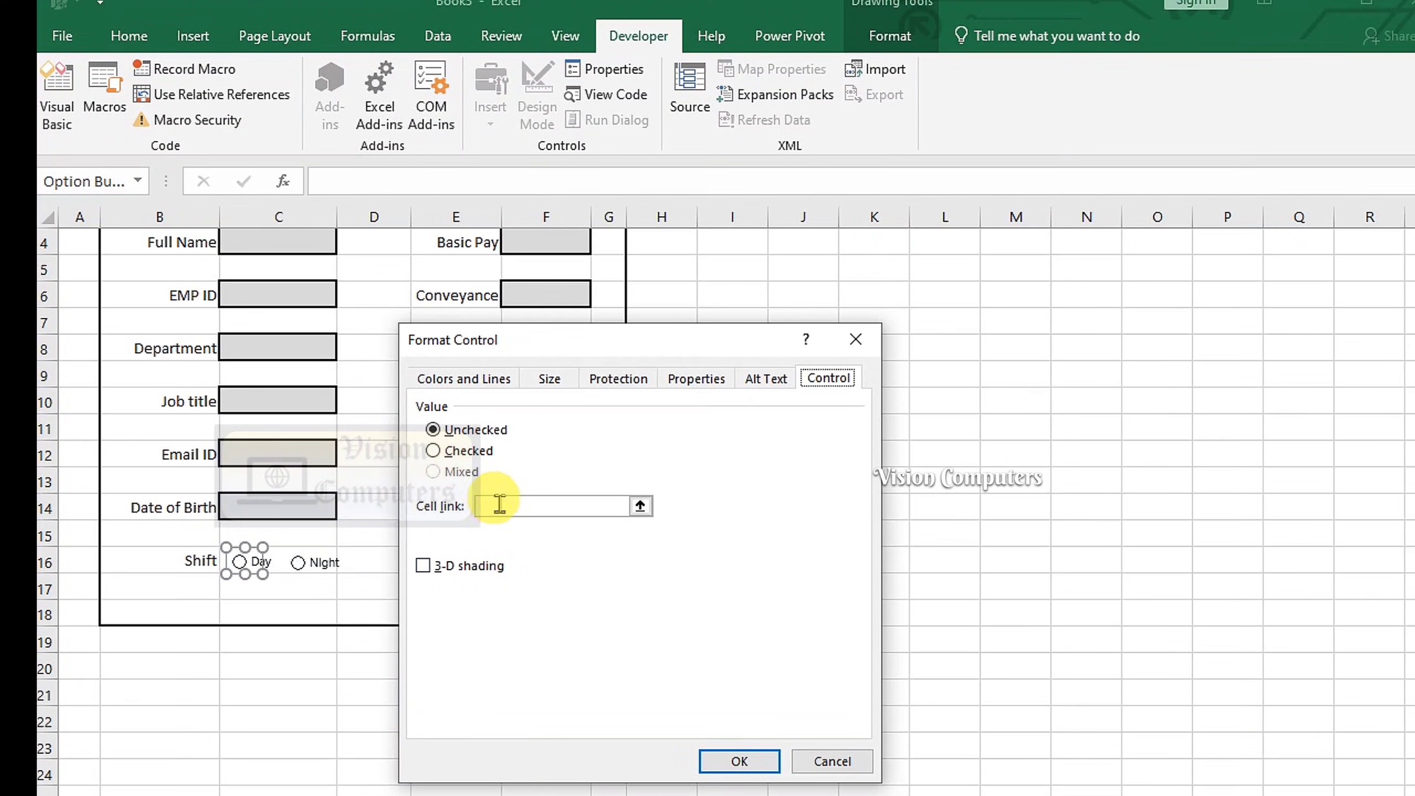
click(497, 506)
click(282, 553)
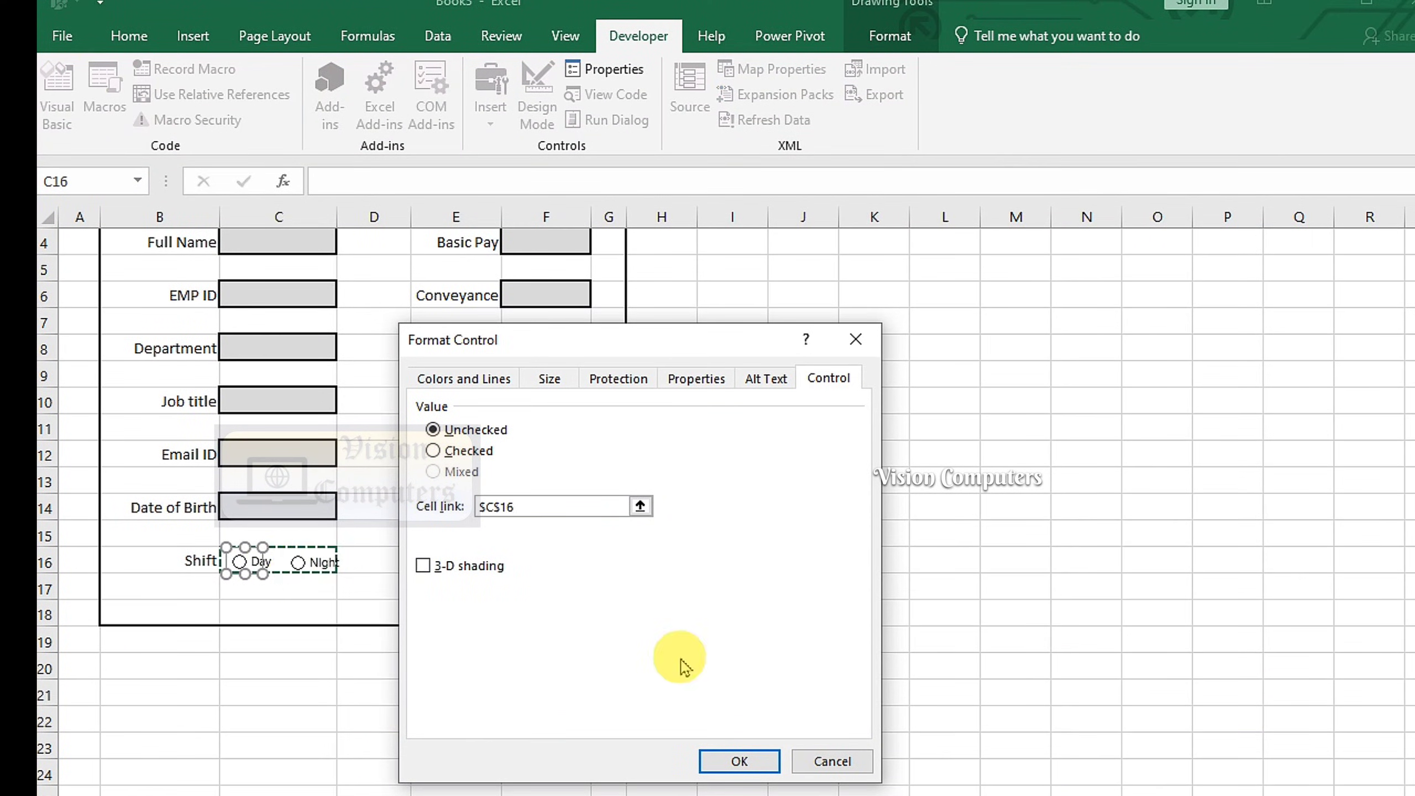
click(738, 761)
scroll(329, 591, up, 1)
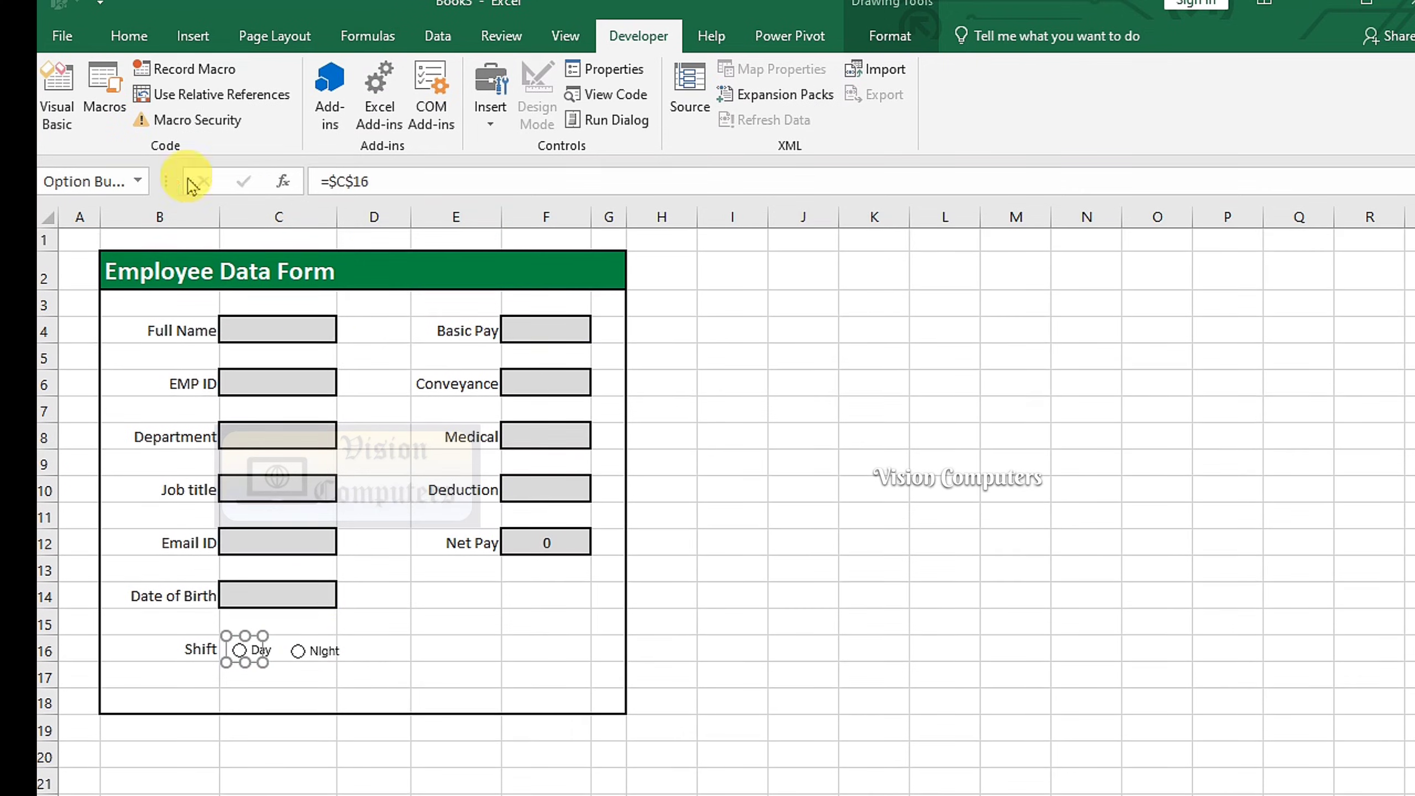
click(129, 37)
click(819, 621)
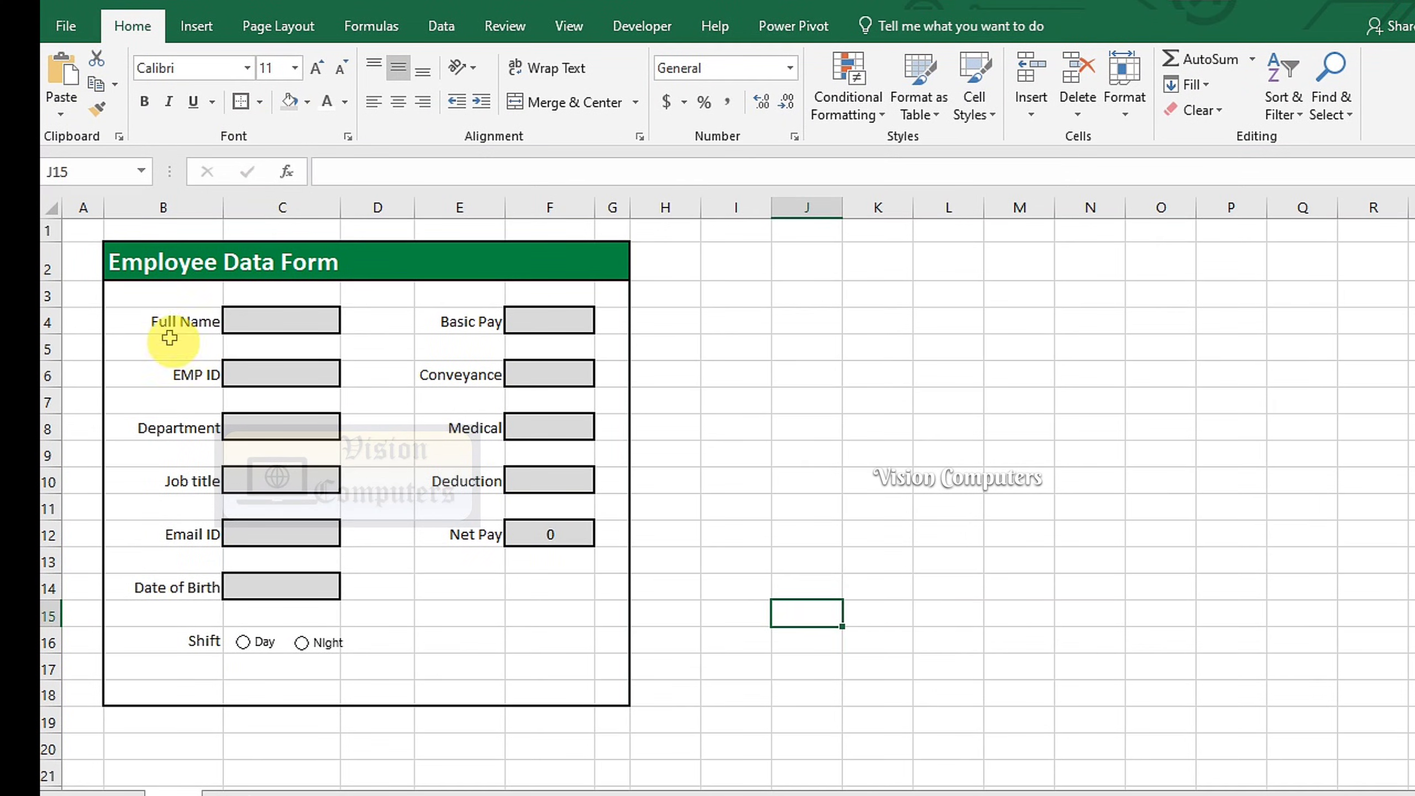
Enter Full Name in K3, paste the remaining field names into K4:K14, and autofit column K
click(154, 329)
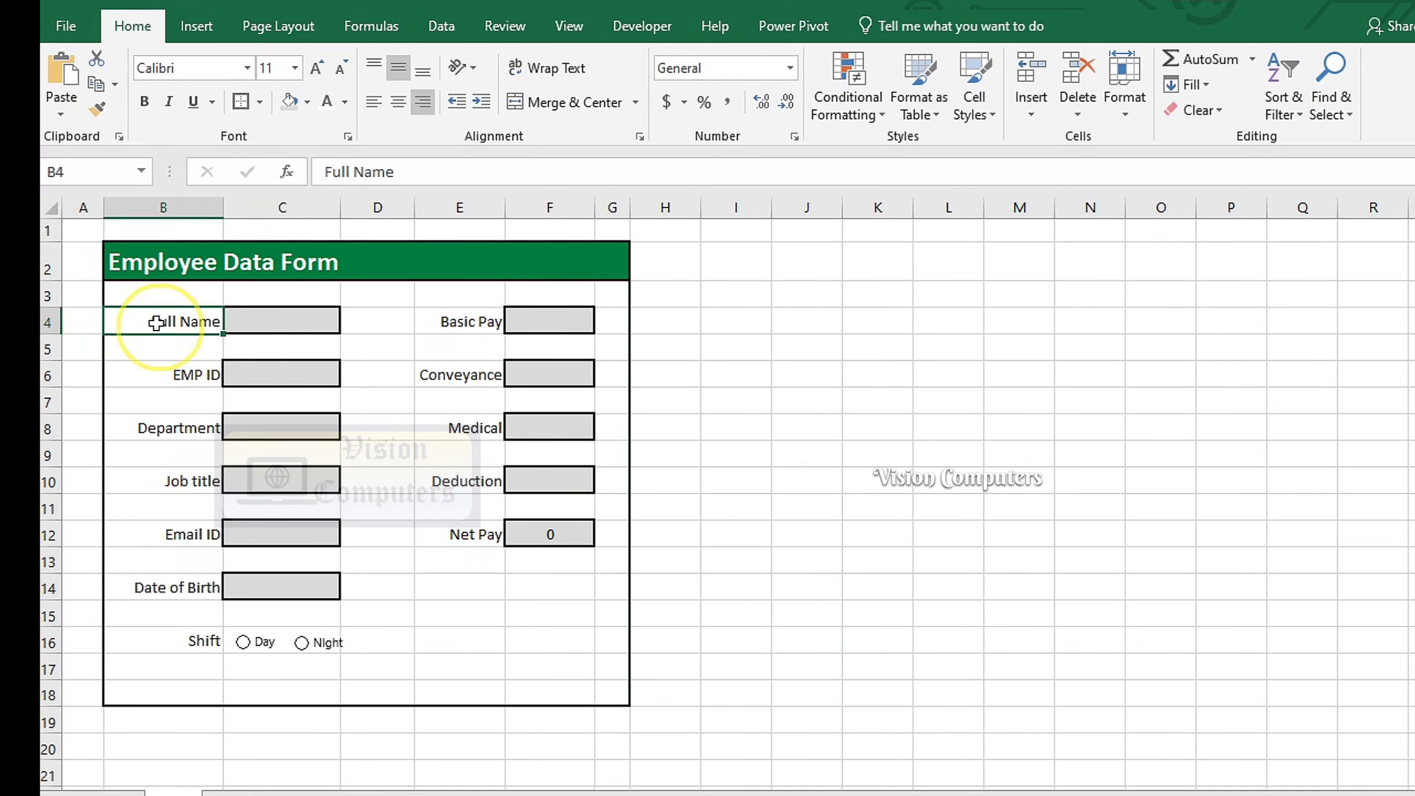
click(874, 297)
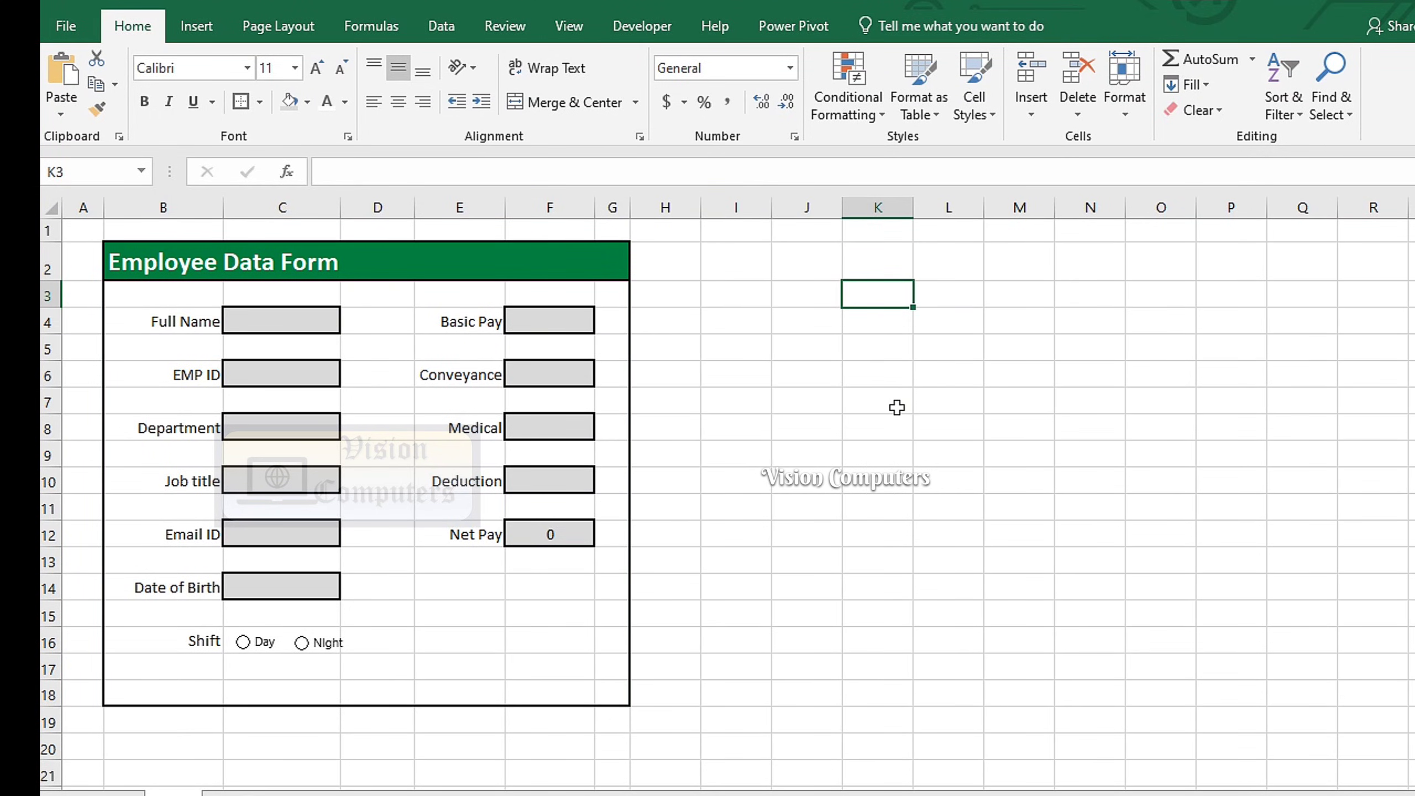
text(Full Name)
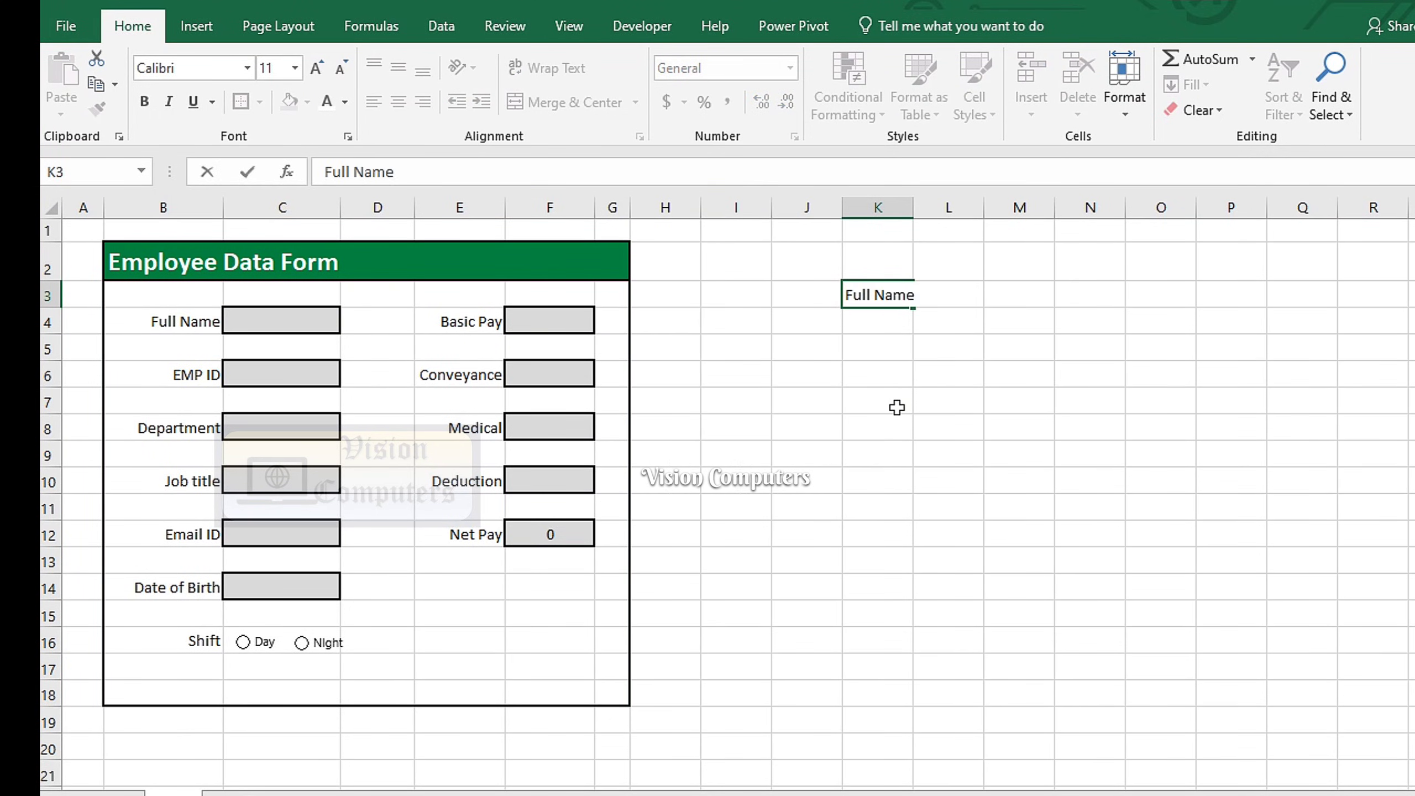
key(Return)
key(ctrl+v)
double_click(914, 206)
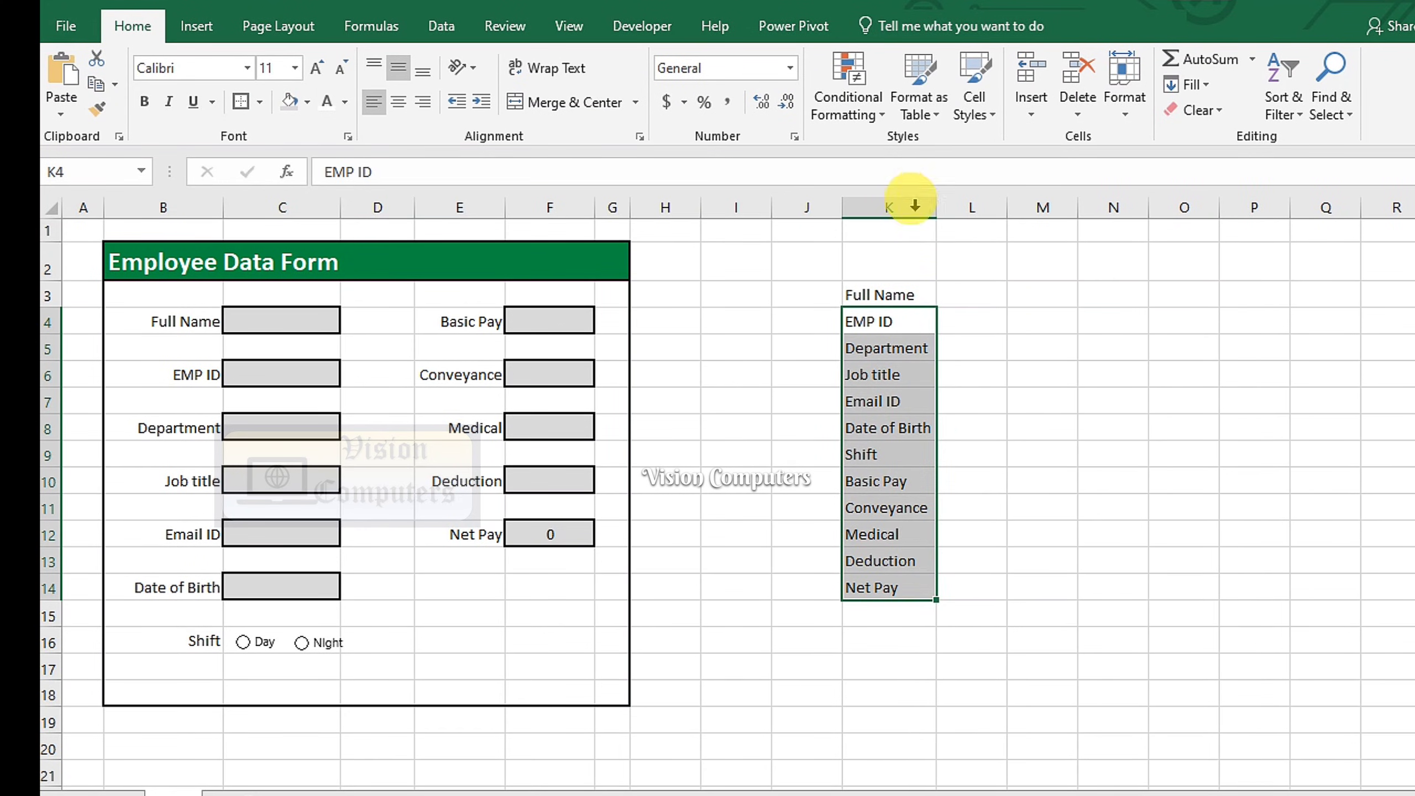
click(970, 293)
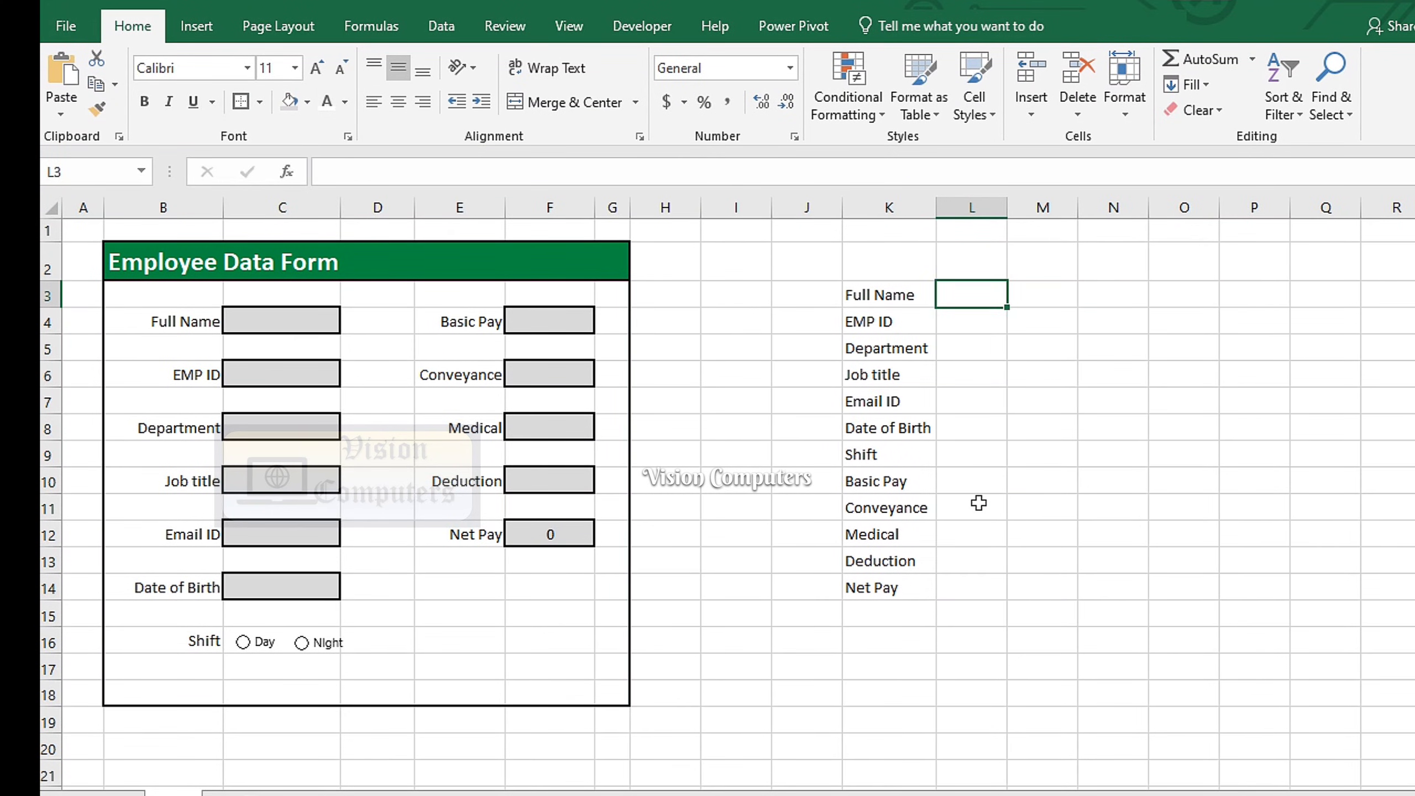
Link L3–L9 to the Full Name, EMP ID, Department, Job title, Email ID, Date of Birth and Shift inputs
text(=)
click(309, 322)
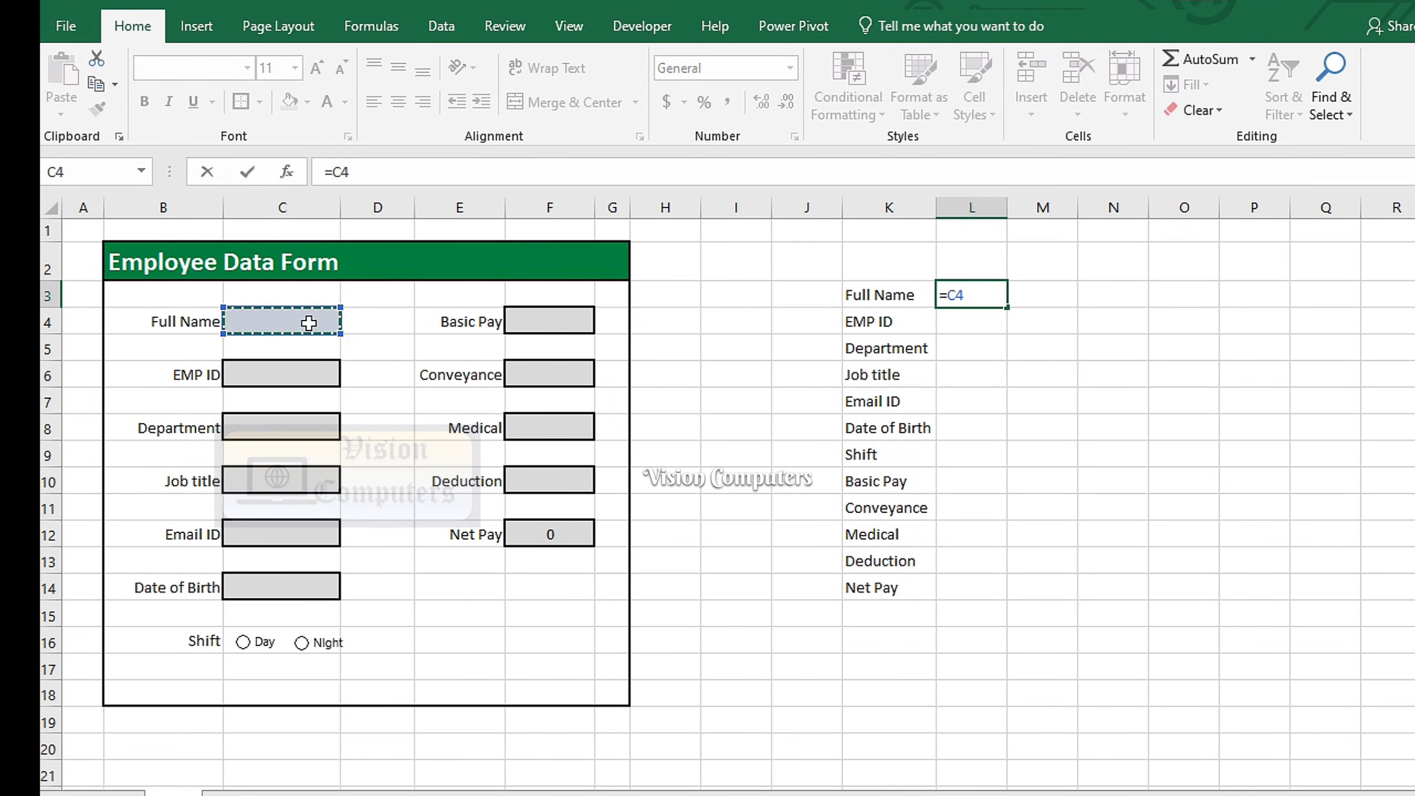
key(Return)
text(=)
click(304, 365)
key(Return)
text(=)
click(309, 433)
key(Return)
text(=)
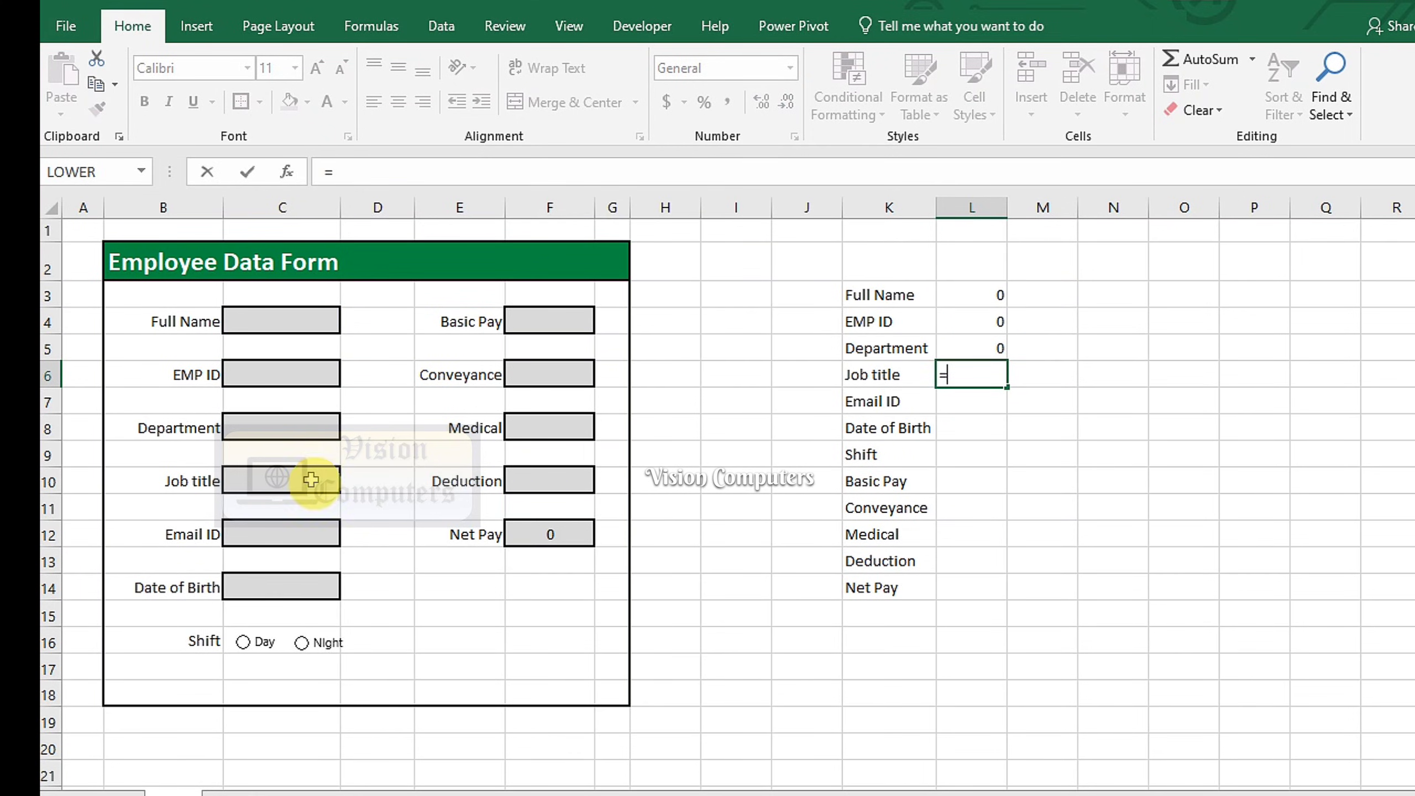
click(311, 480)
key(Return)
text(=)
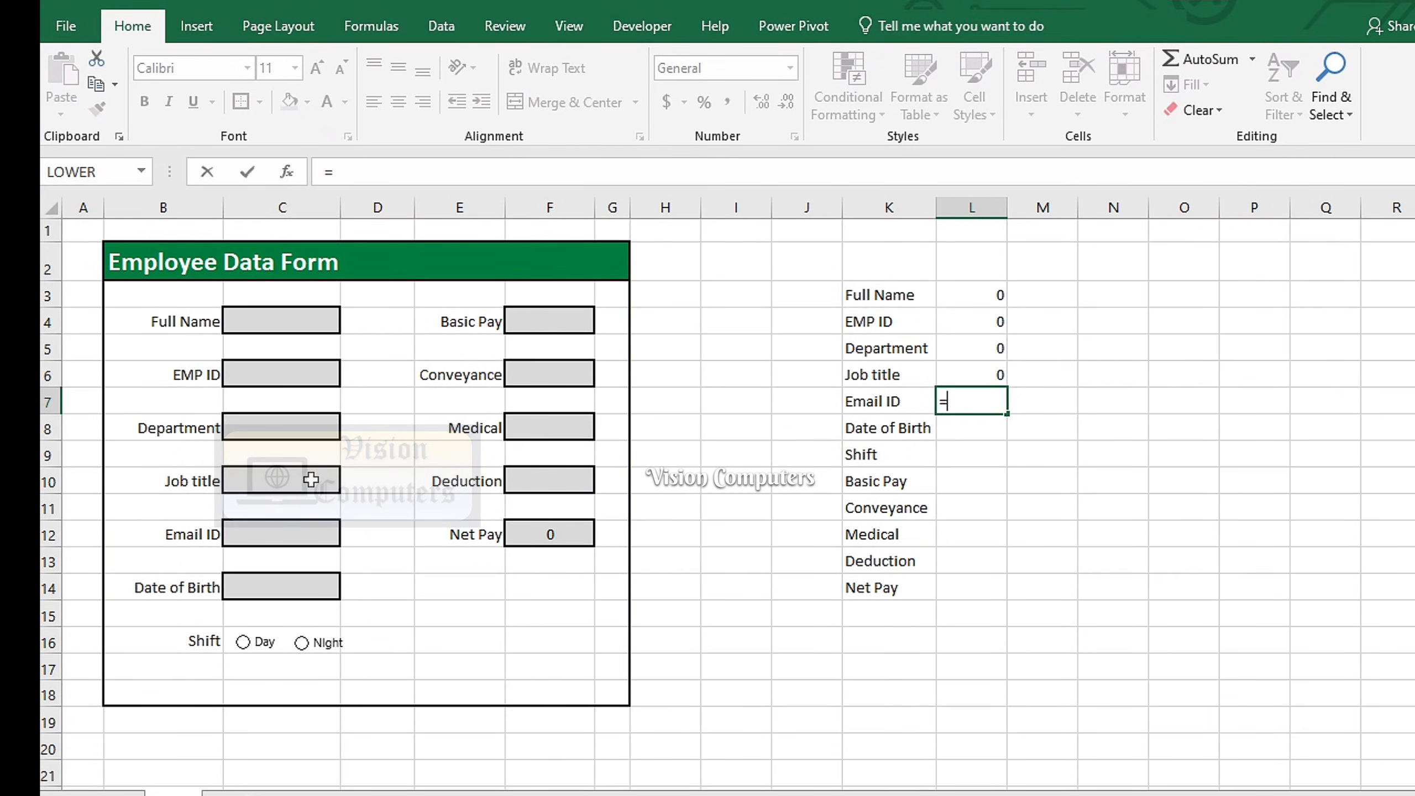
click(310, 539)
key(Return)
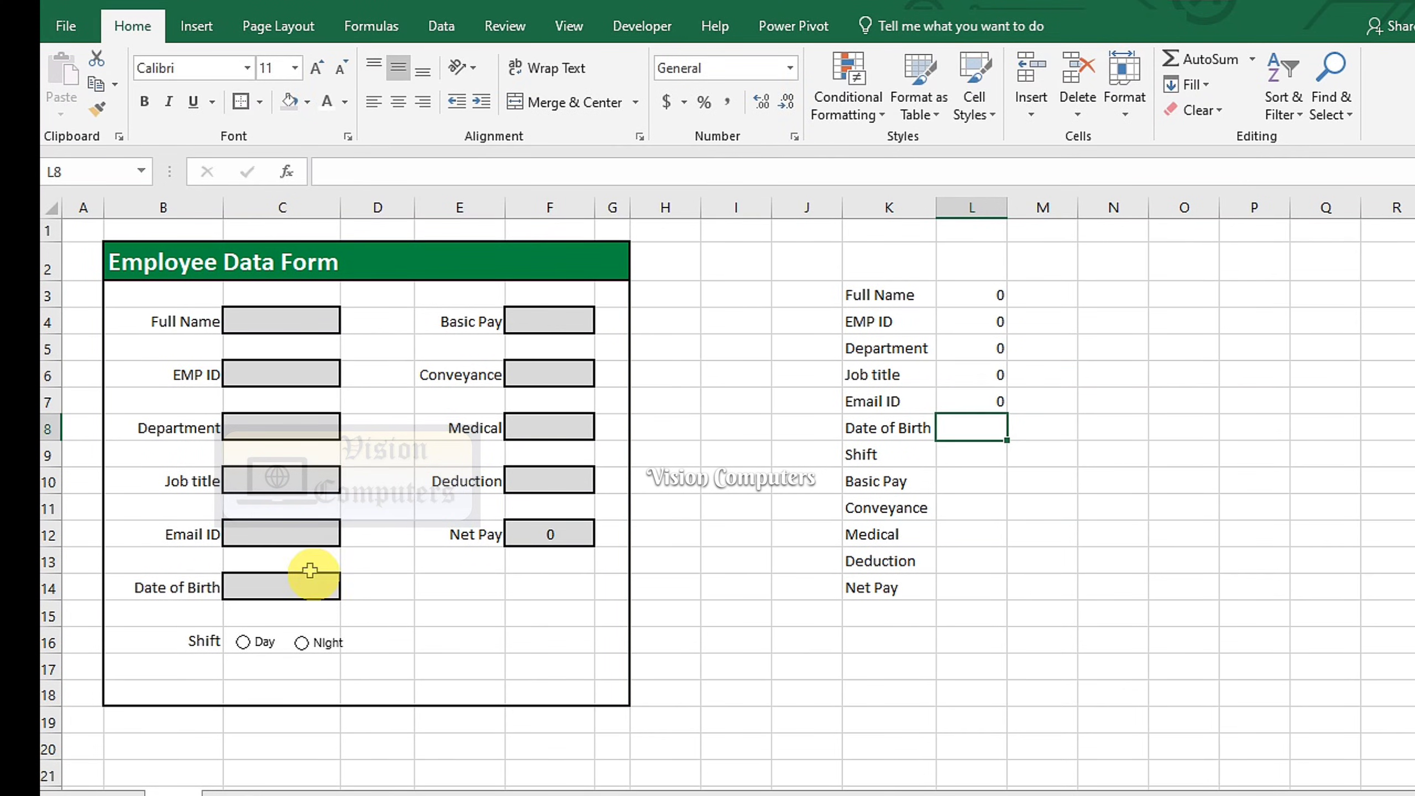
text(=)
click(307, 583)
key(Return)
text(=)
click(282, 633)
key(Return)
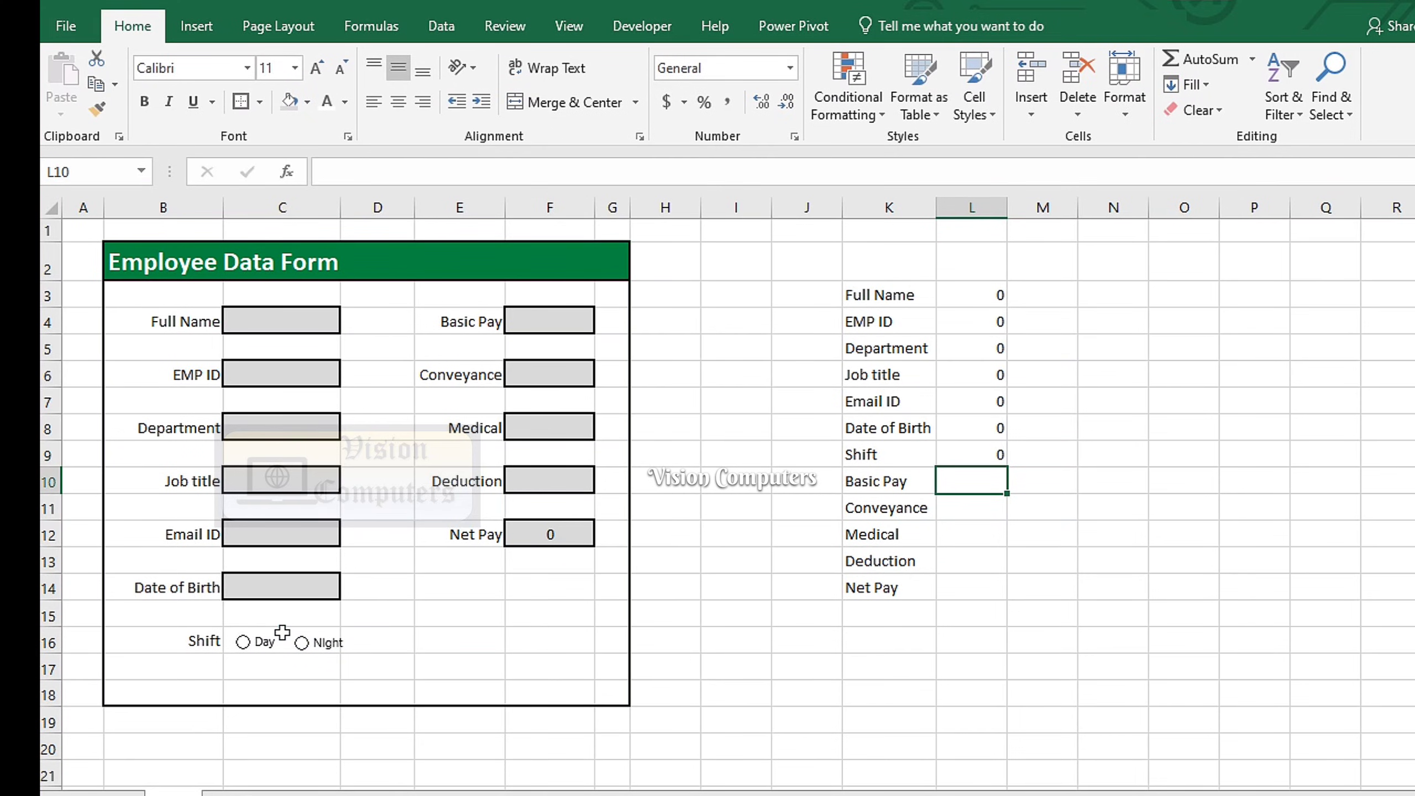
Link L10–L14 to the Basic Pay, Conveyance, Medical, Deduction and Net Pay cells
text(=)
click(536, 328)
key(Return)
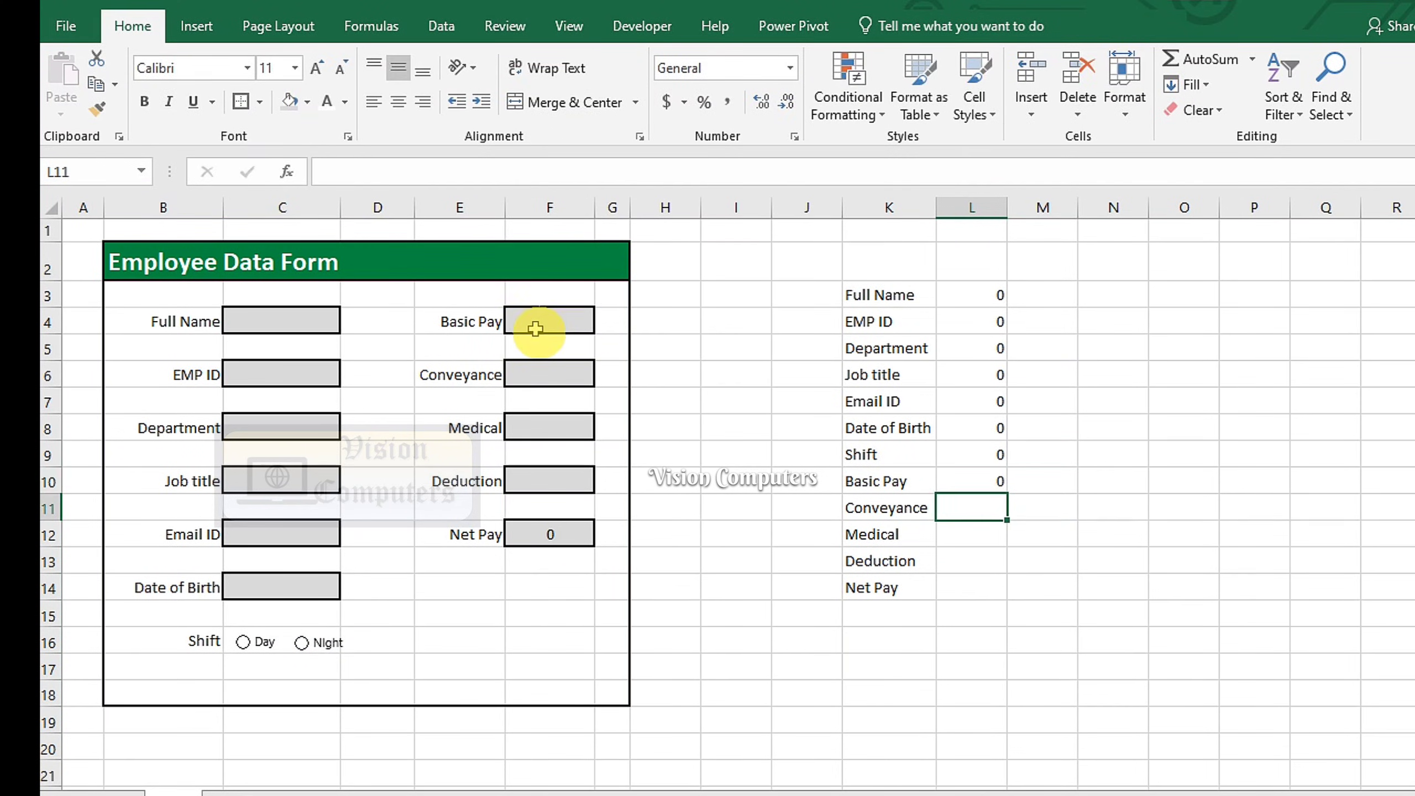
text(=)
click(541, 362)
key(Return)
text(=)
click(553, 423)
key(Return)
text(=)
click(554, 481)
key(Return)
text(=)
click(559, 533)
key(Return)
click(813, 690)
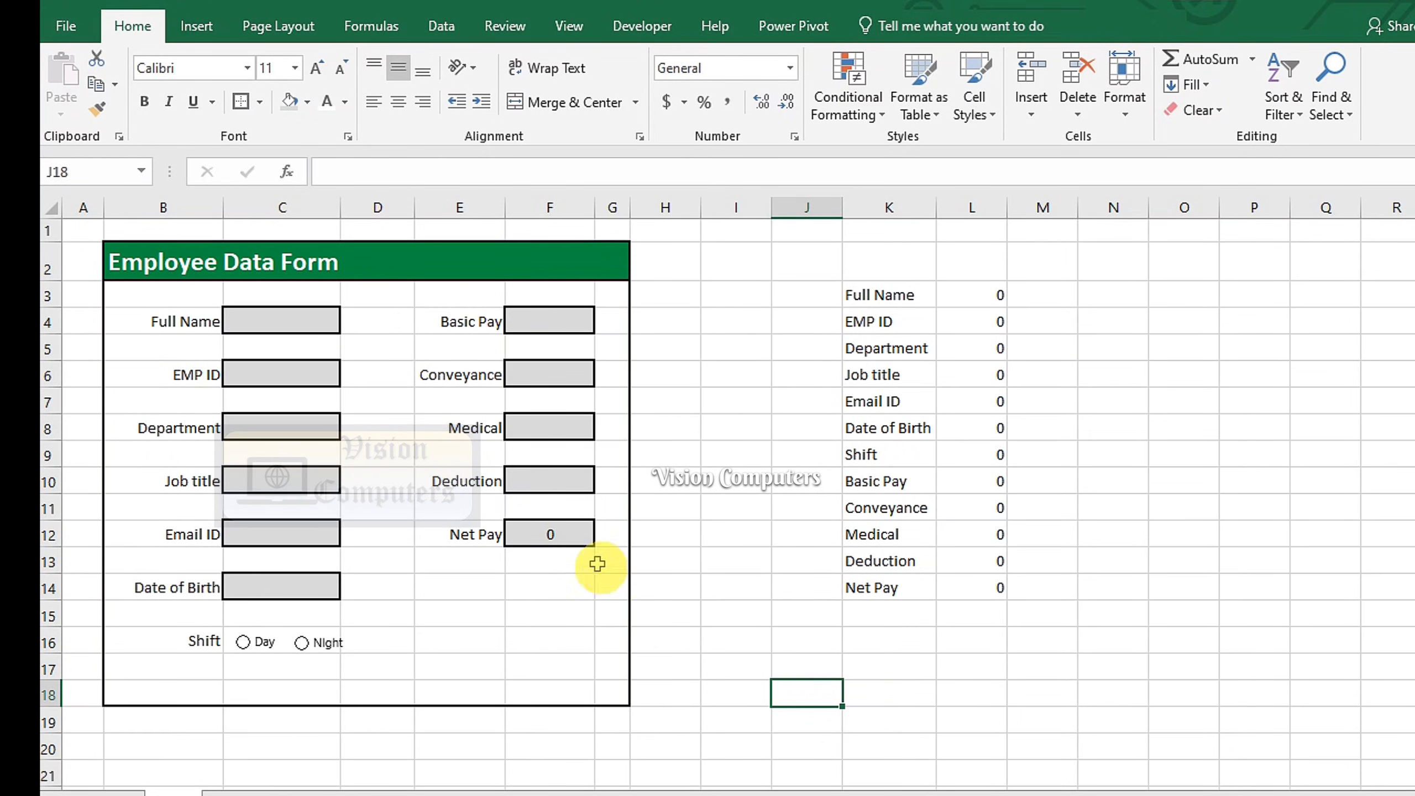
Enter the employee's full name, ID, IT department, Developer title, email and birth date 15/10/2000
click(301, 317)
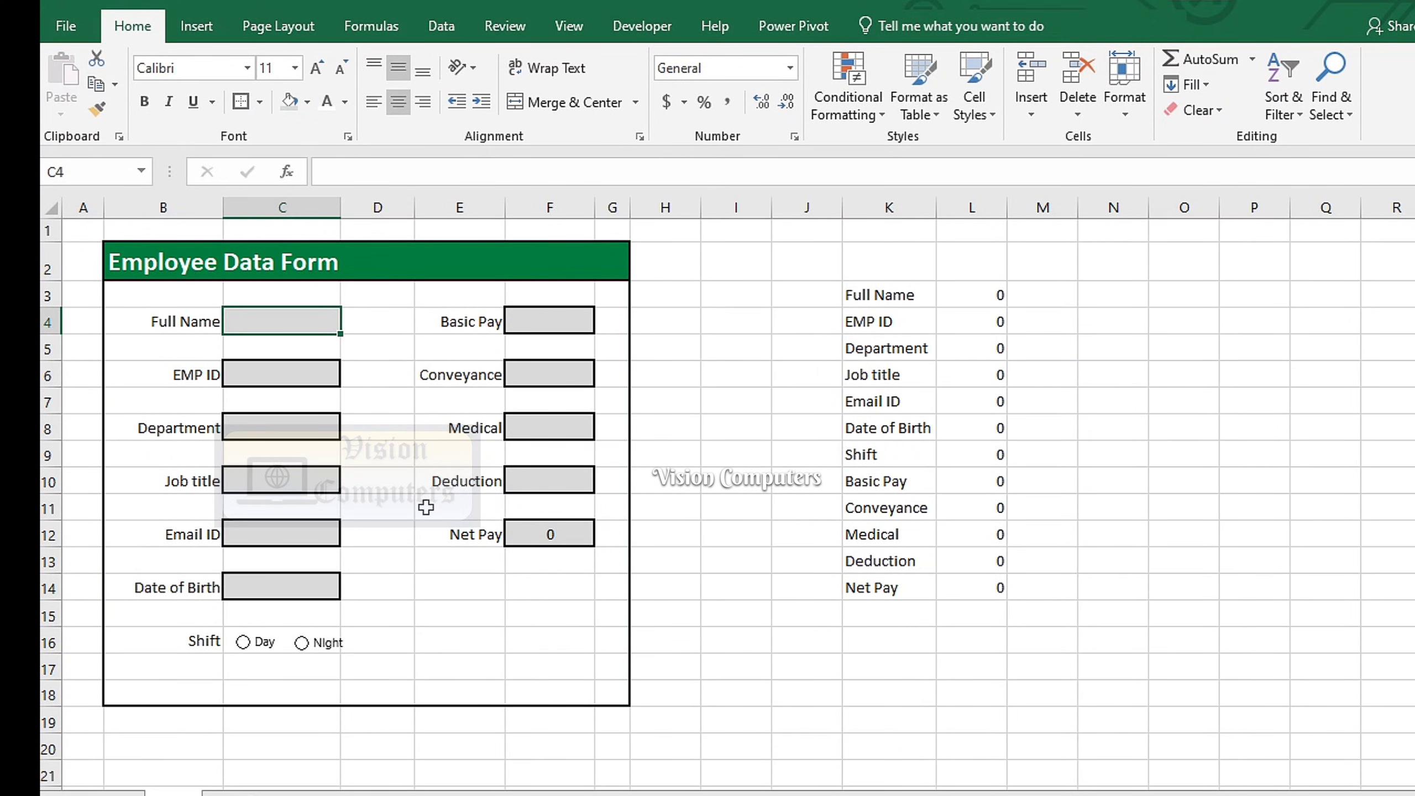
text(Amelia)
key(Return)
key(Return)
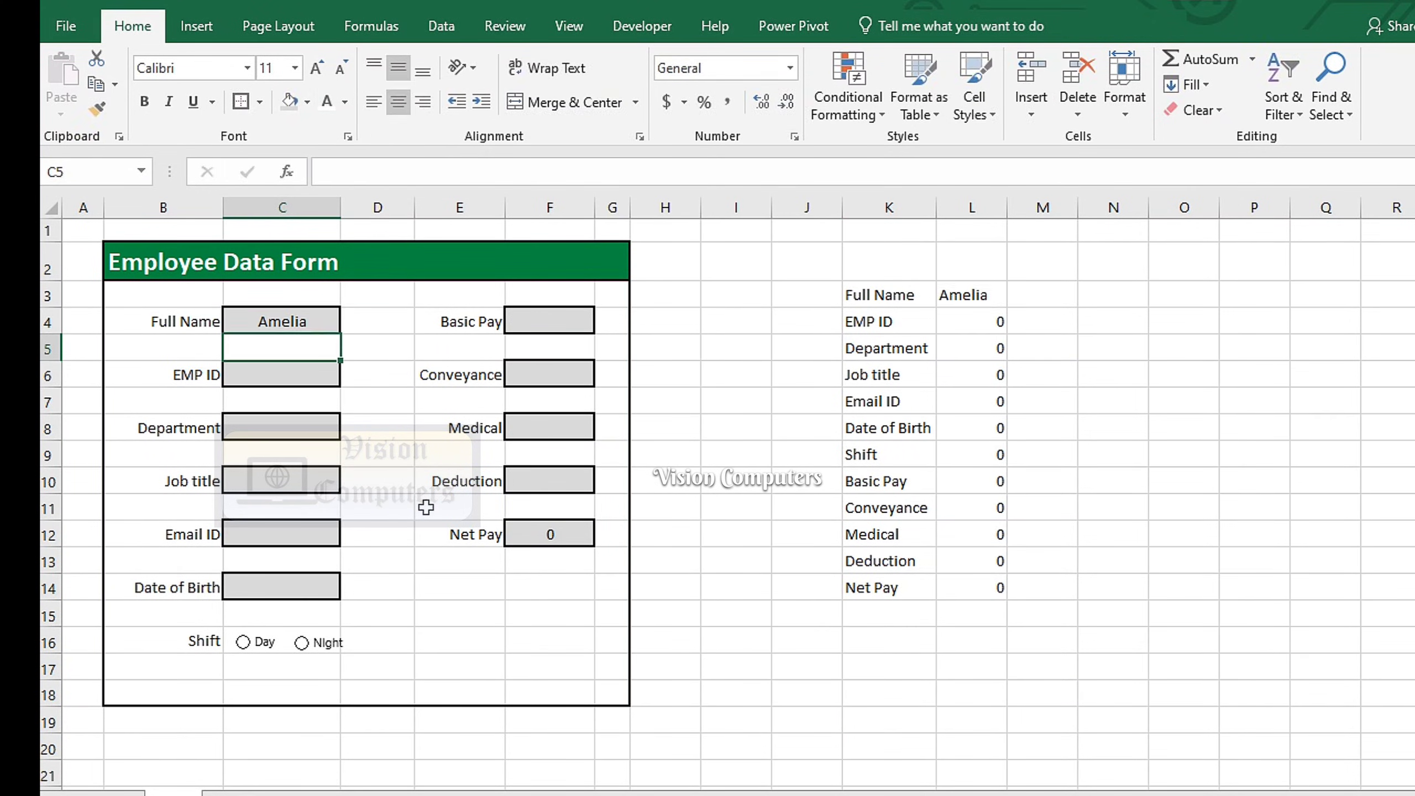
text(EM)
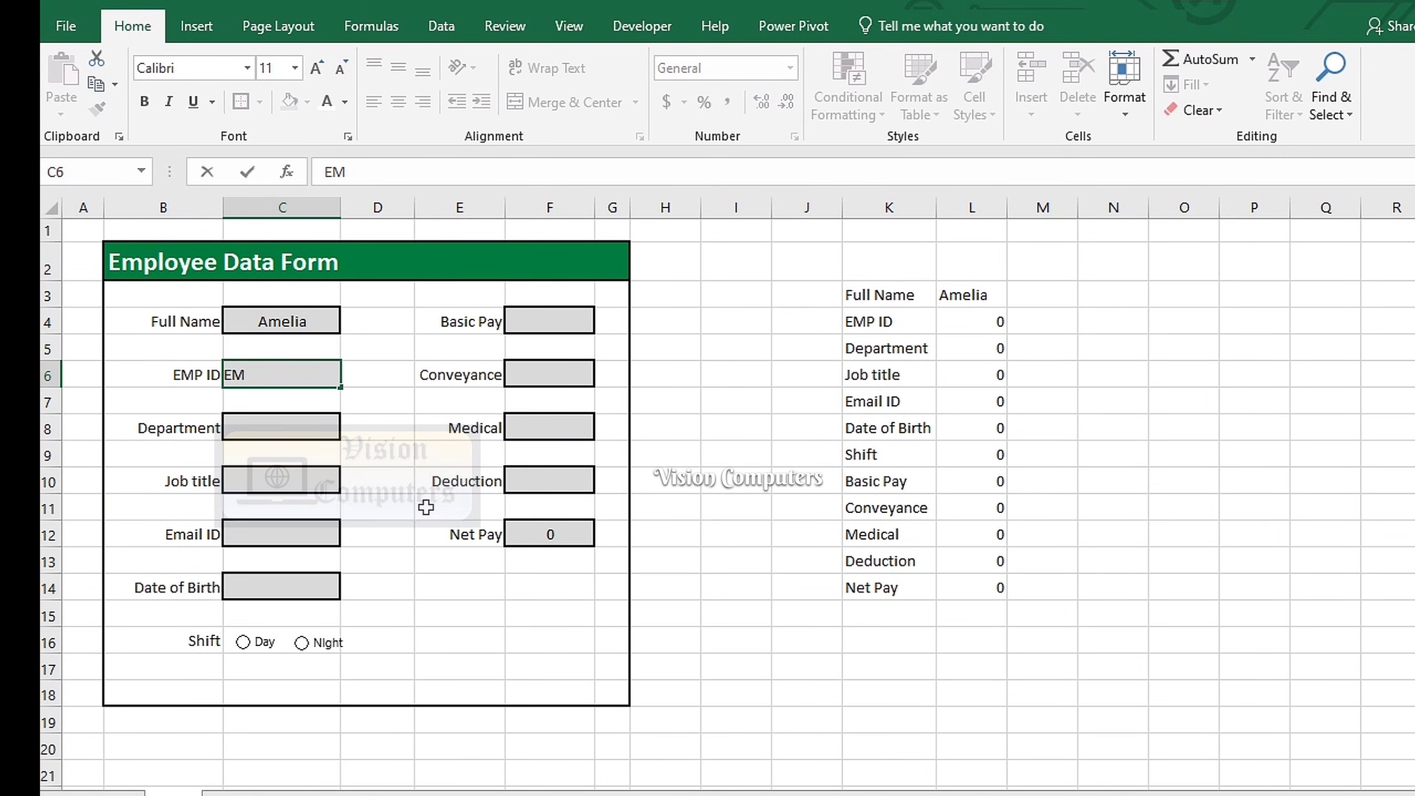
key(Return)
key(Return)
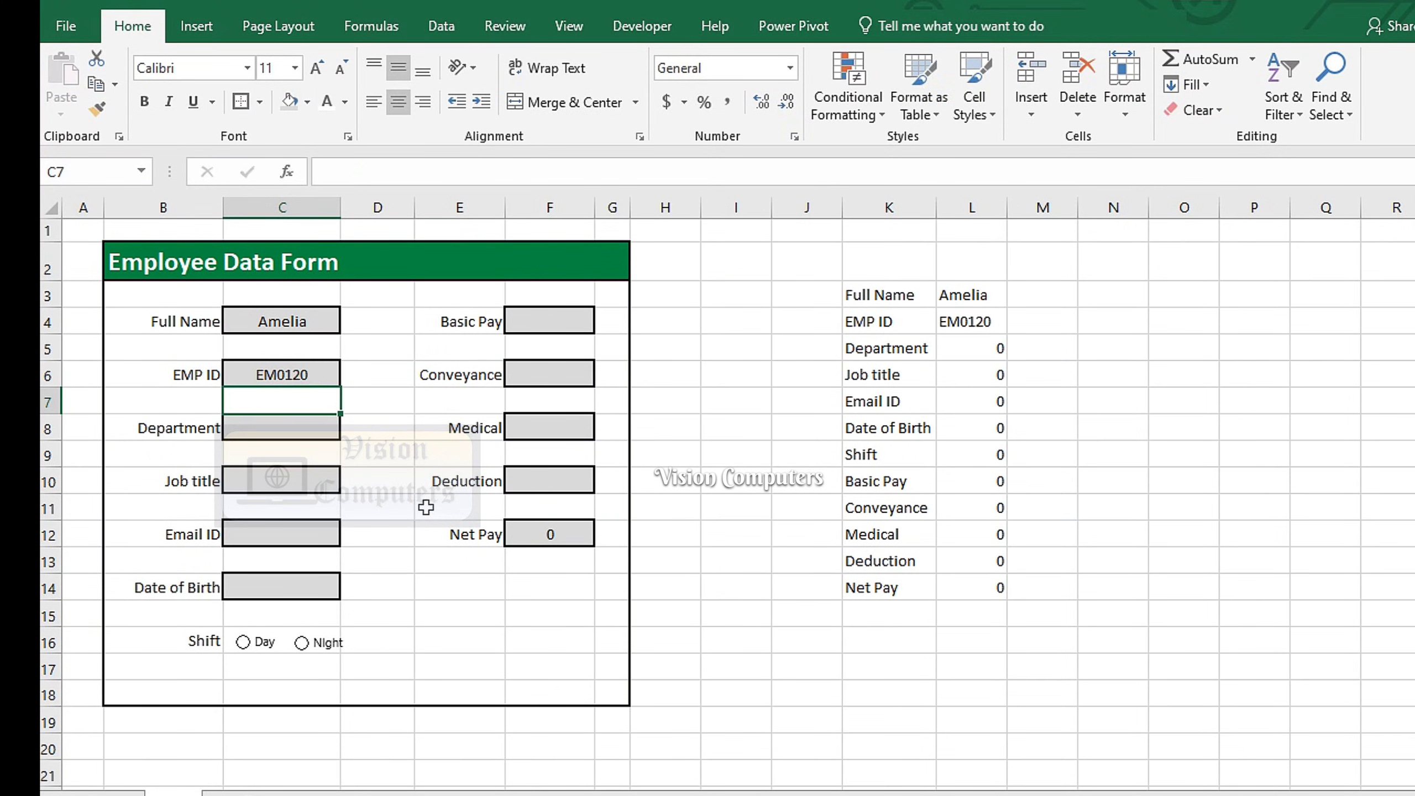
text(IT)
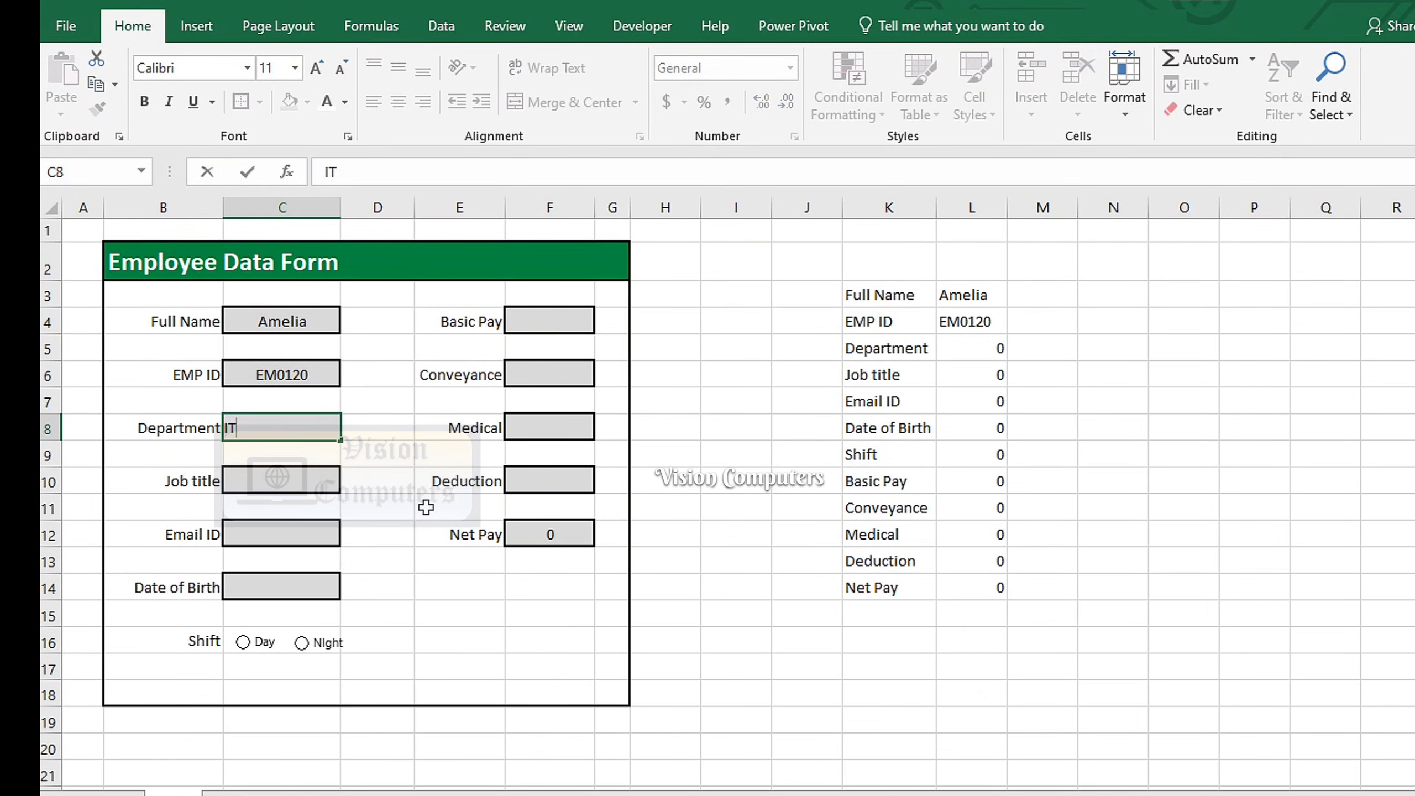
key(Return)
key(Return)
text(Devel)
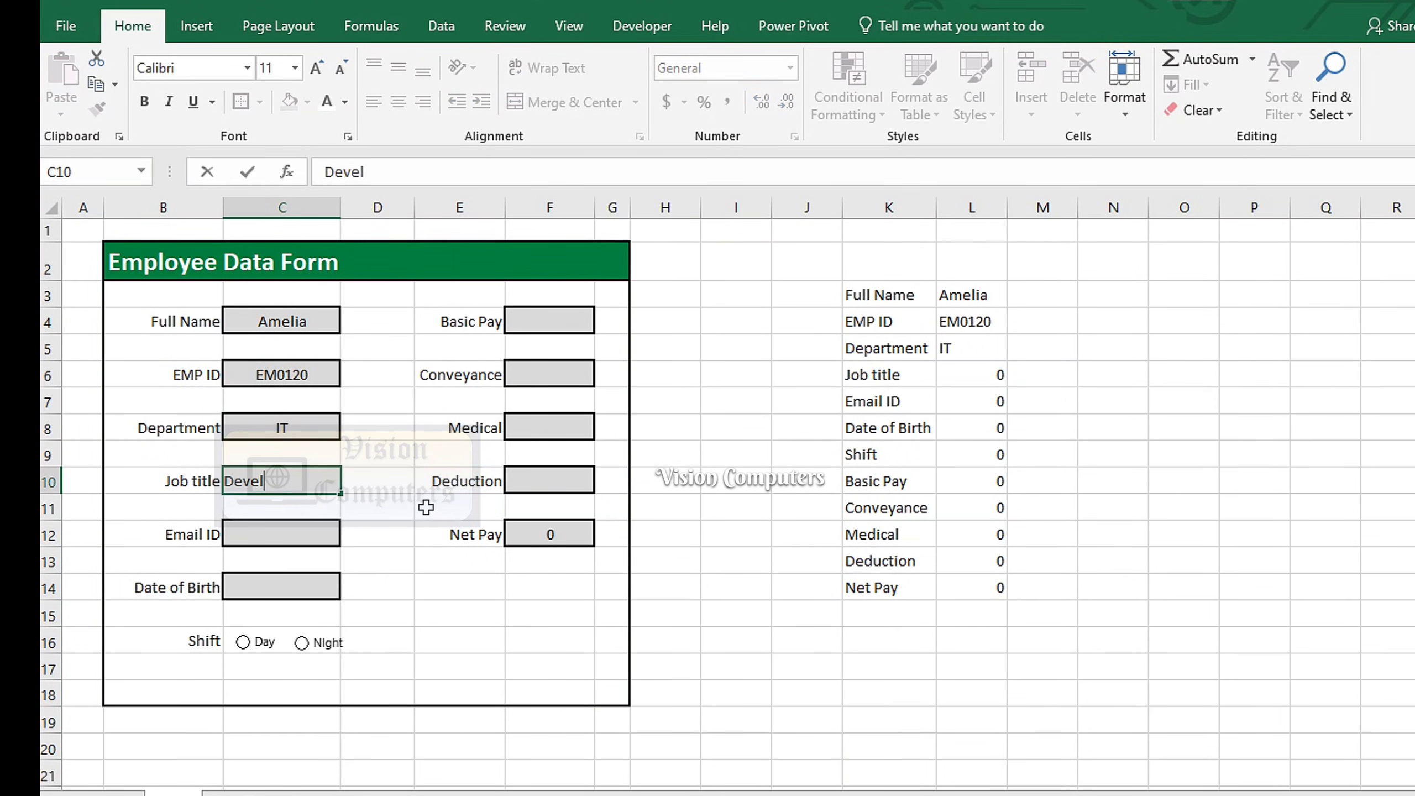
text(oper)
key(Return)
key(Return)
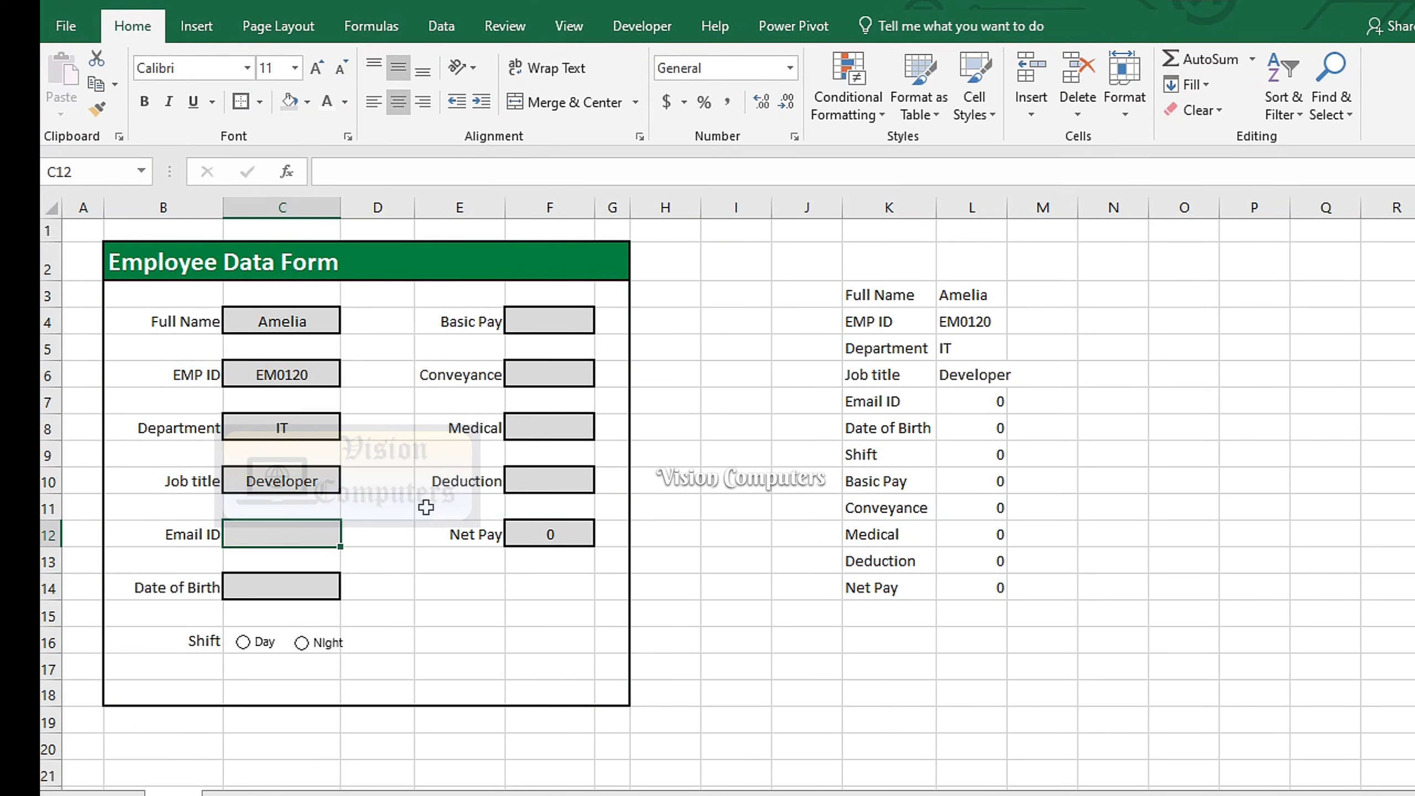
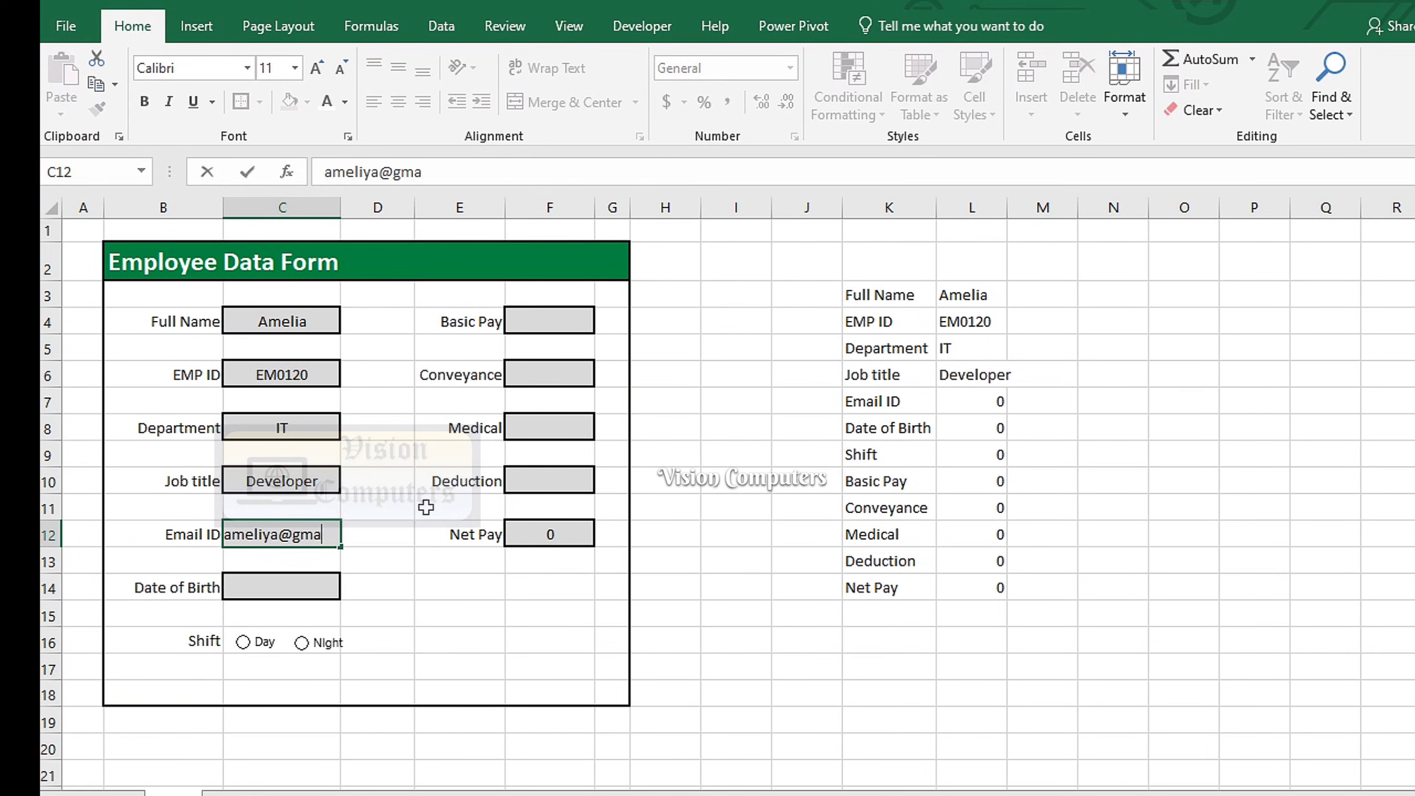
key(Return)
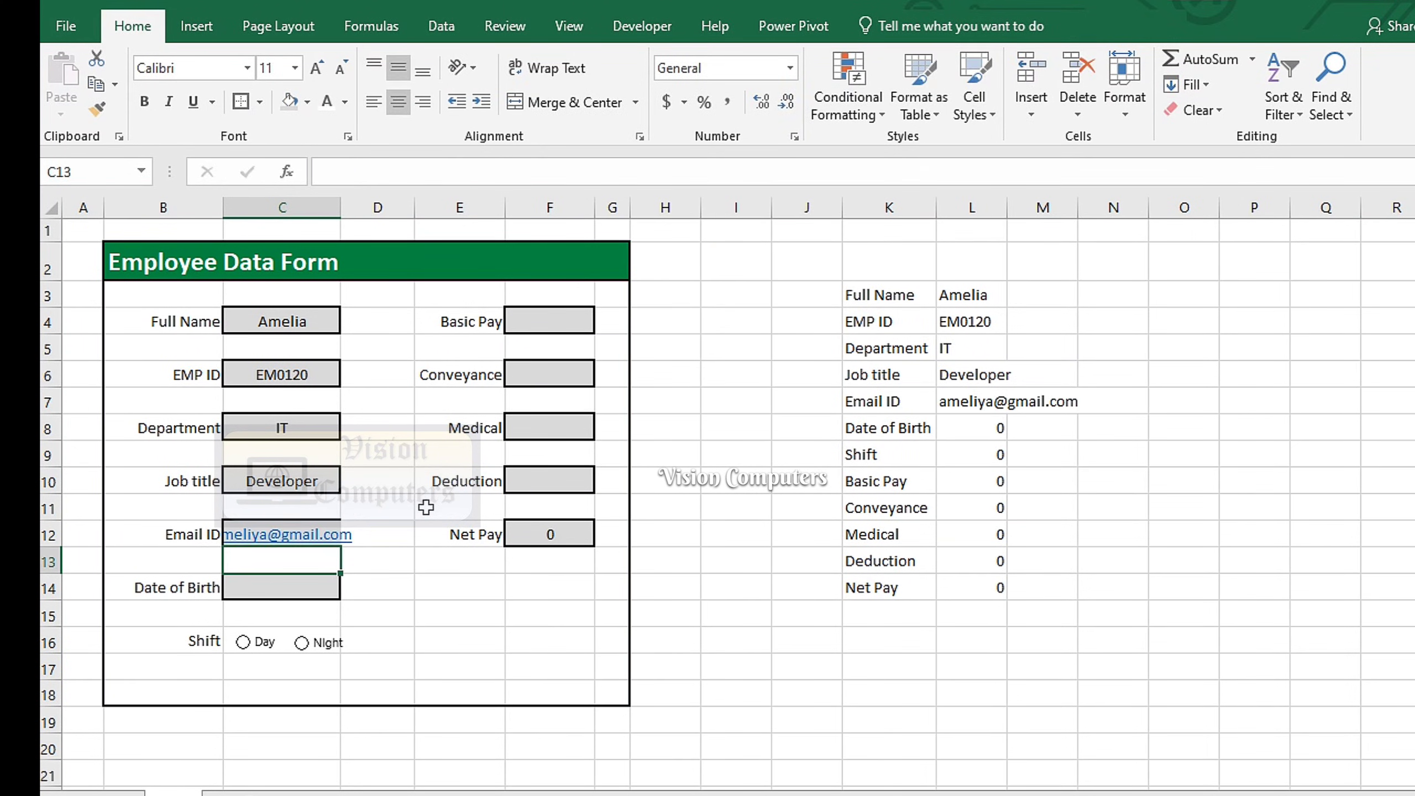
double_click(340, 207)
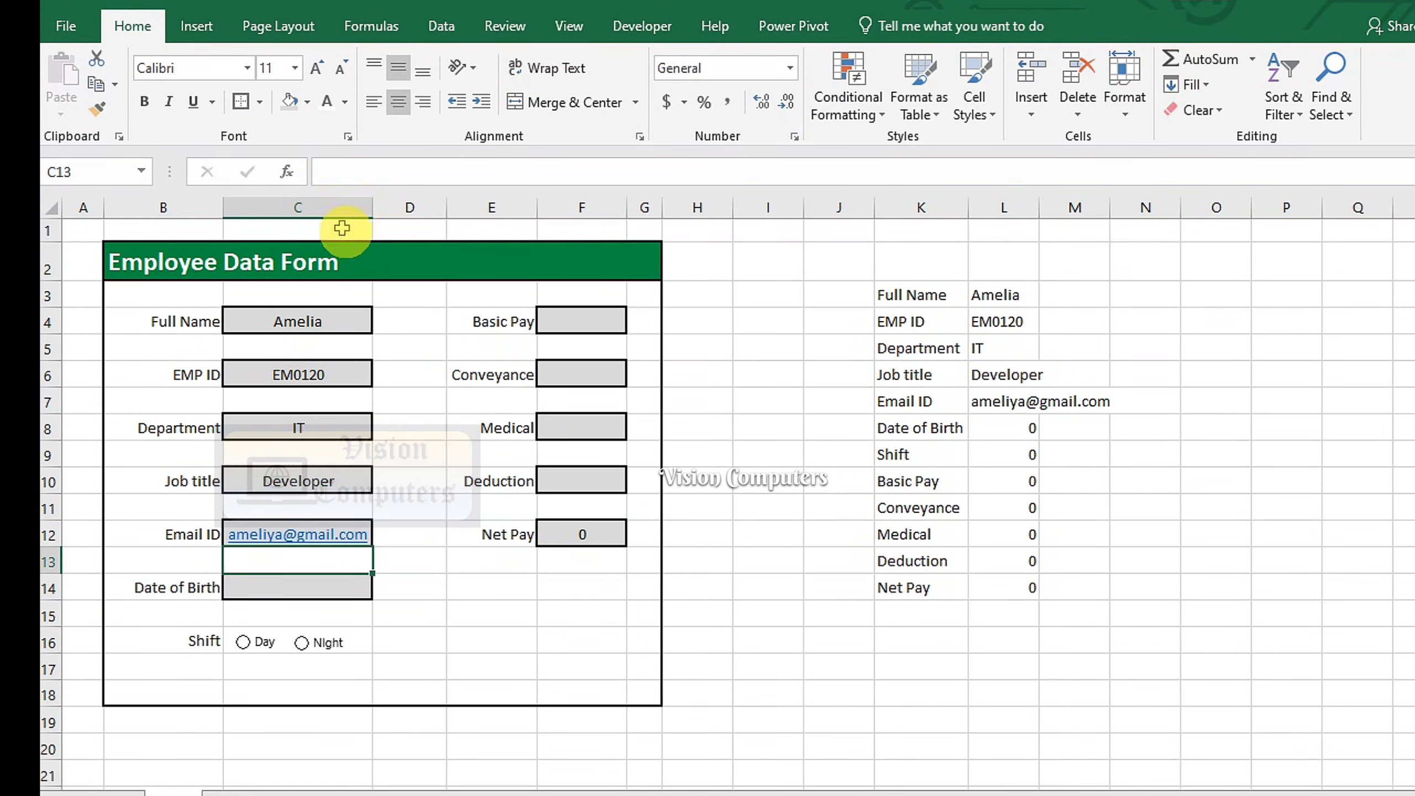
click(330, 594)
text(15/10/2000)
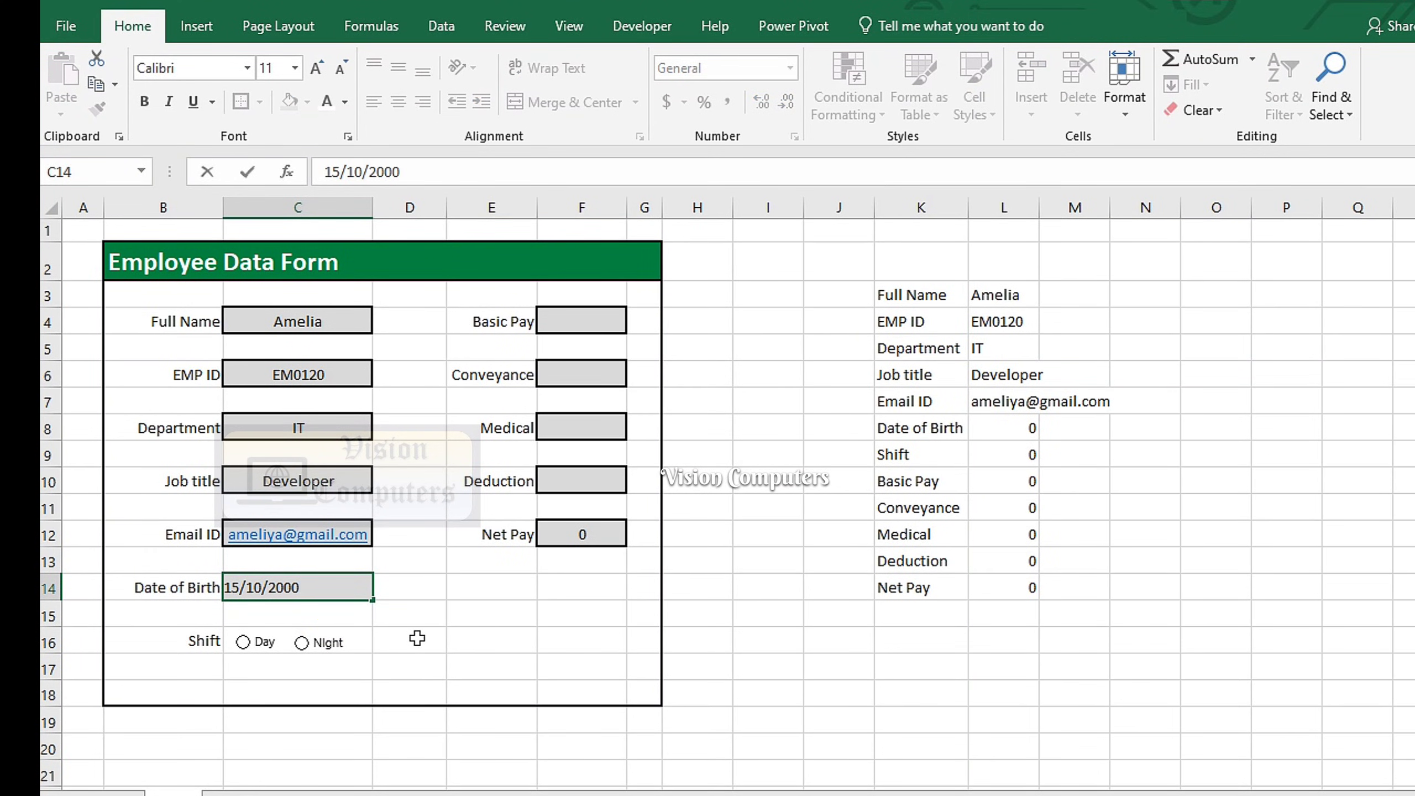
key(Return)
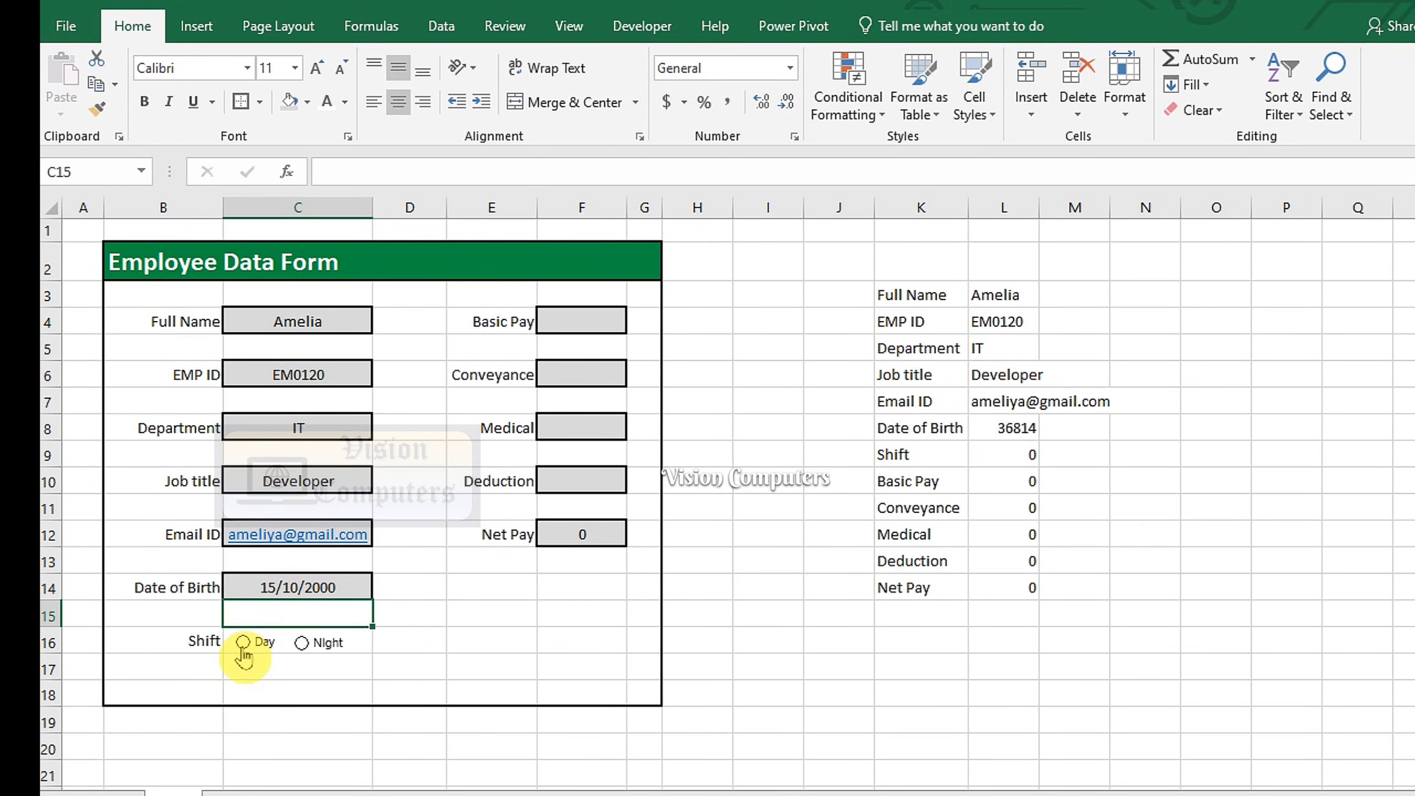
Enter pay figures: Basic Pay 36200, Conveyance 2300, Medical 2630 and Deduction 3200
click(569, 319)
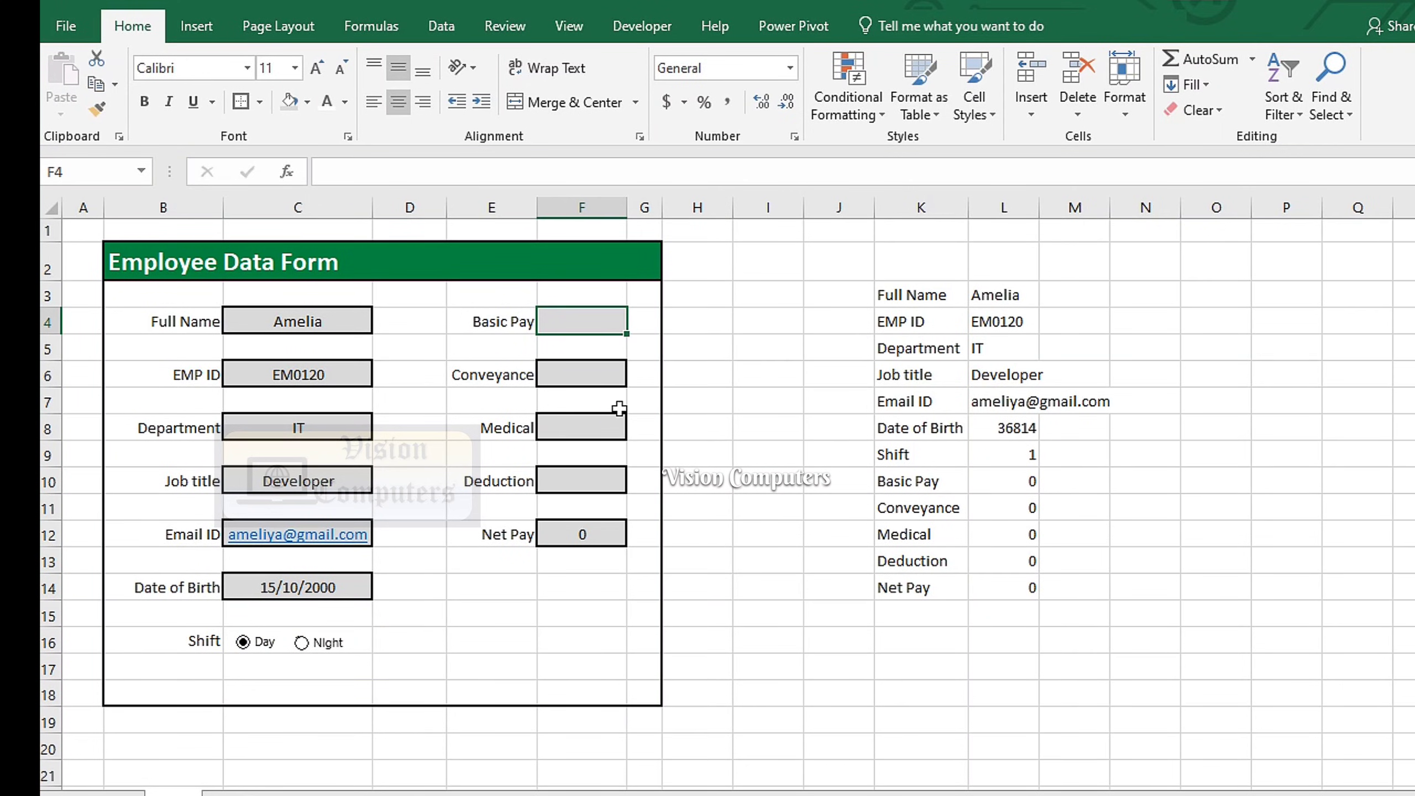
text(36200)
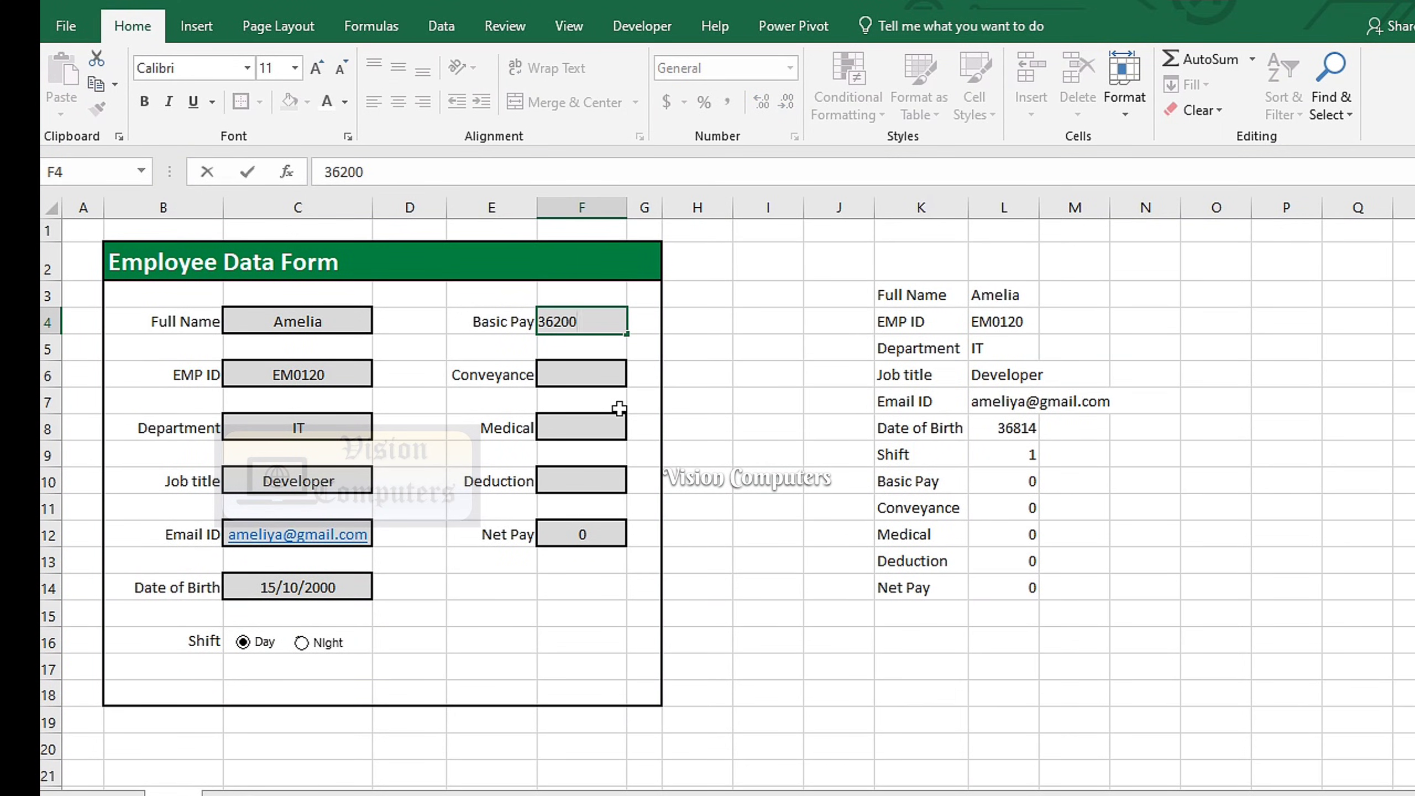
key(Return)
key(Return)
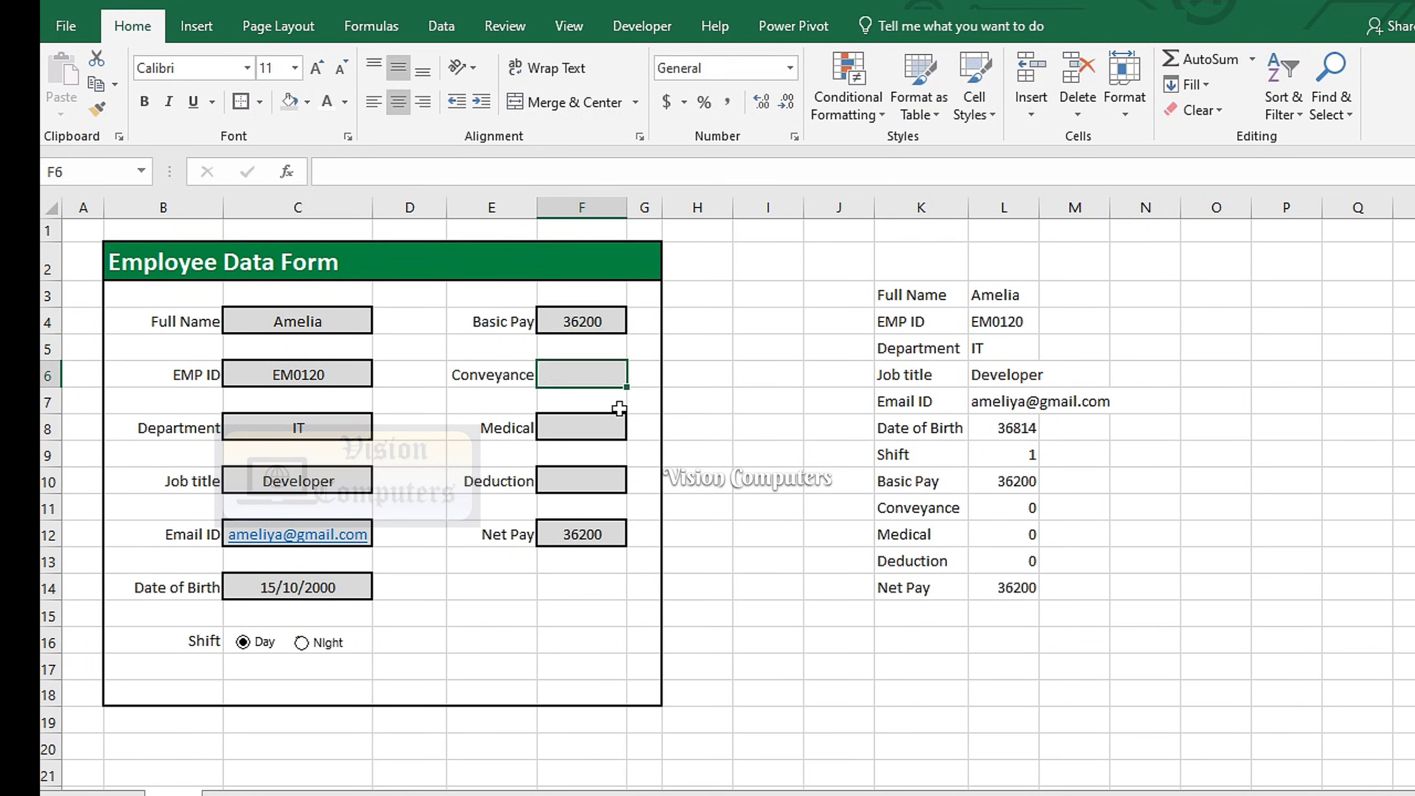
text(23)
key(Return)
key(Return)
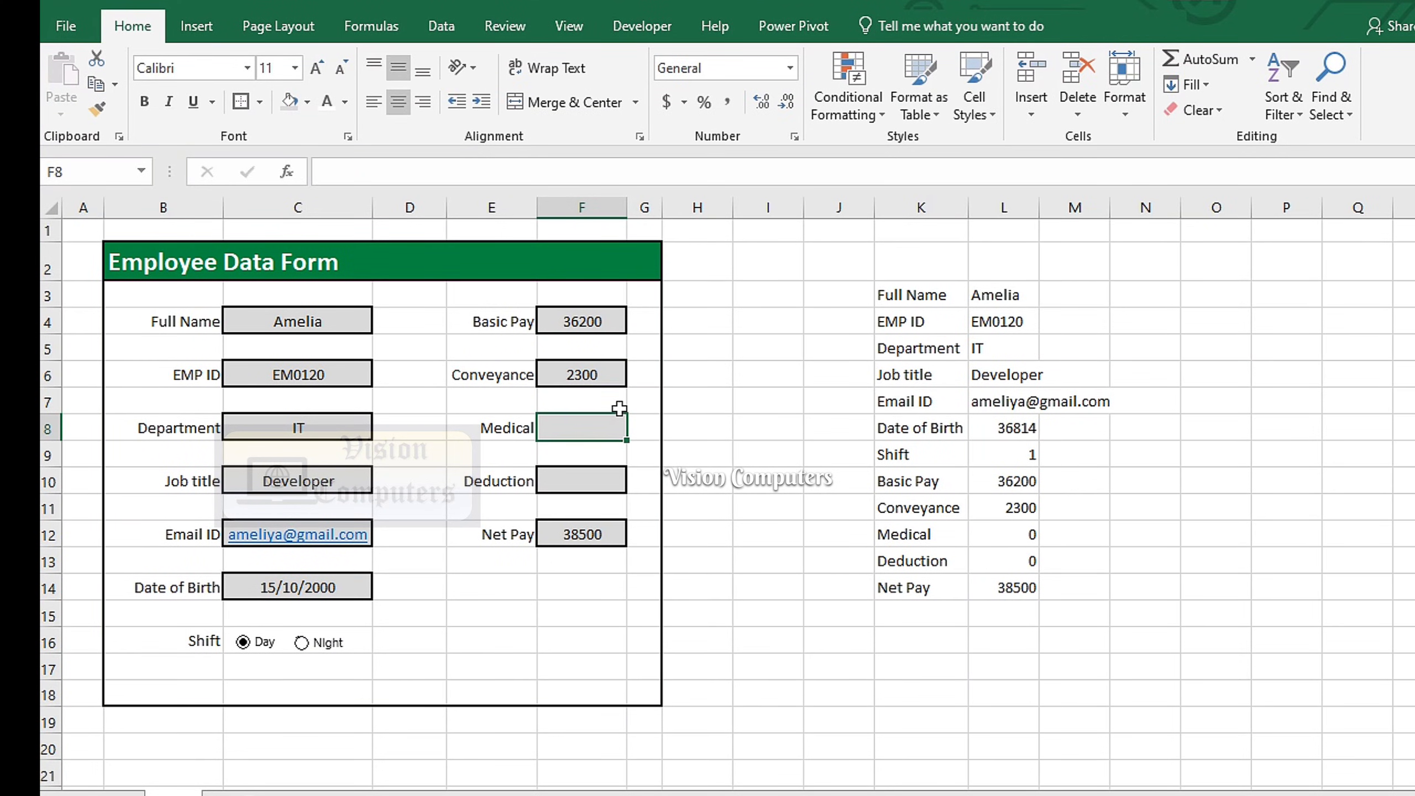
text(26)
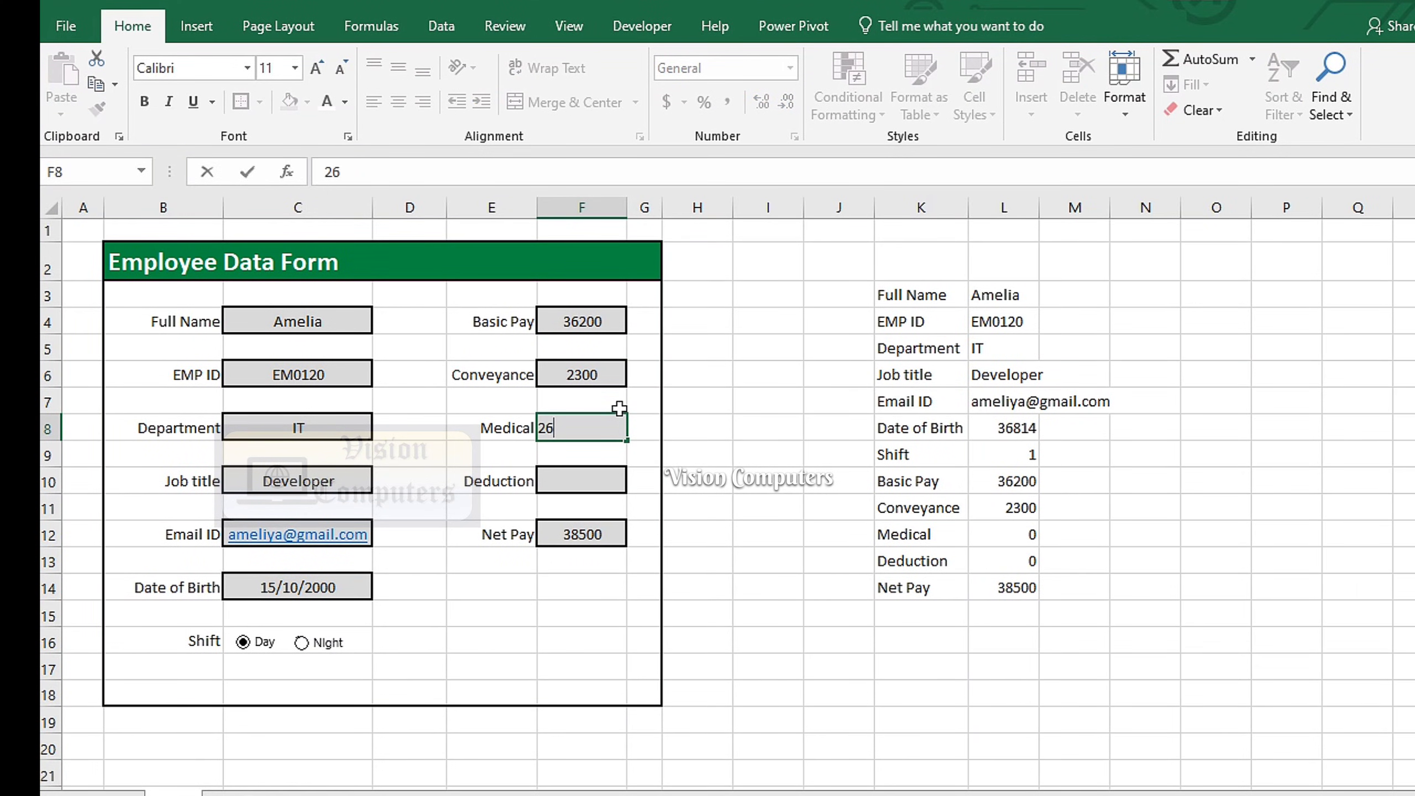
key(Return)
key(Return)
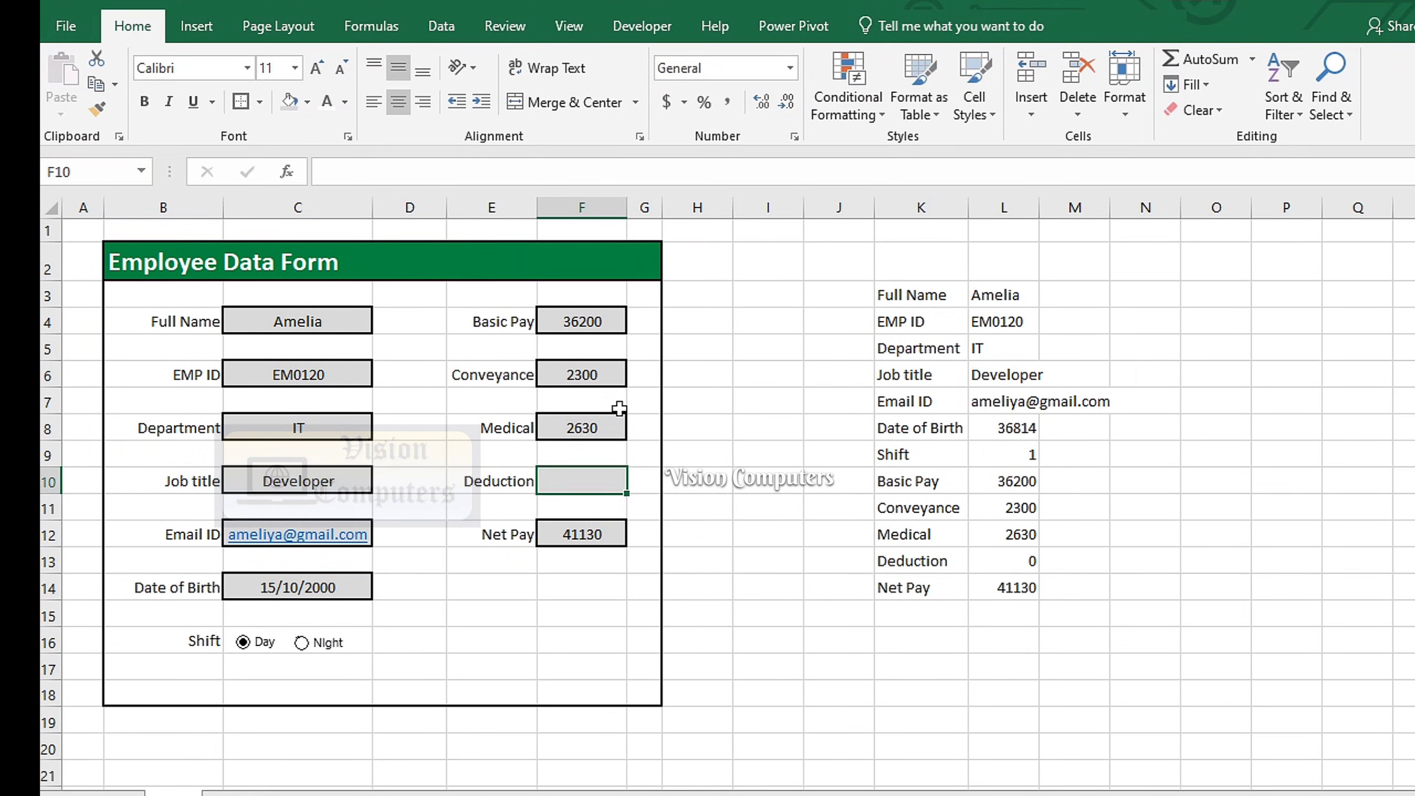
text(3200)
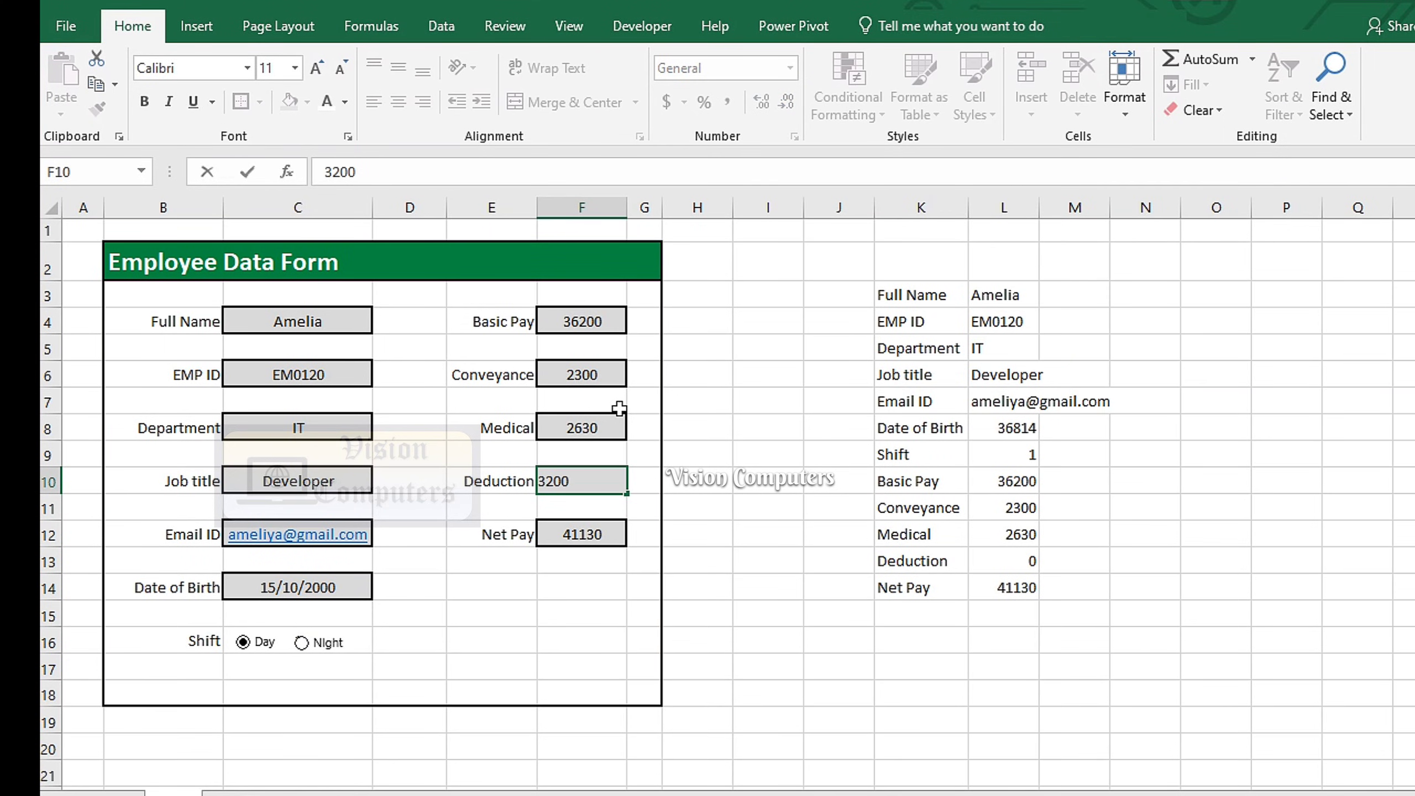
key(Return)
key(Return)
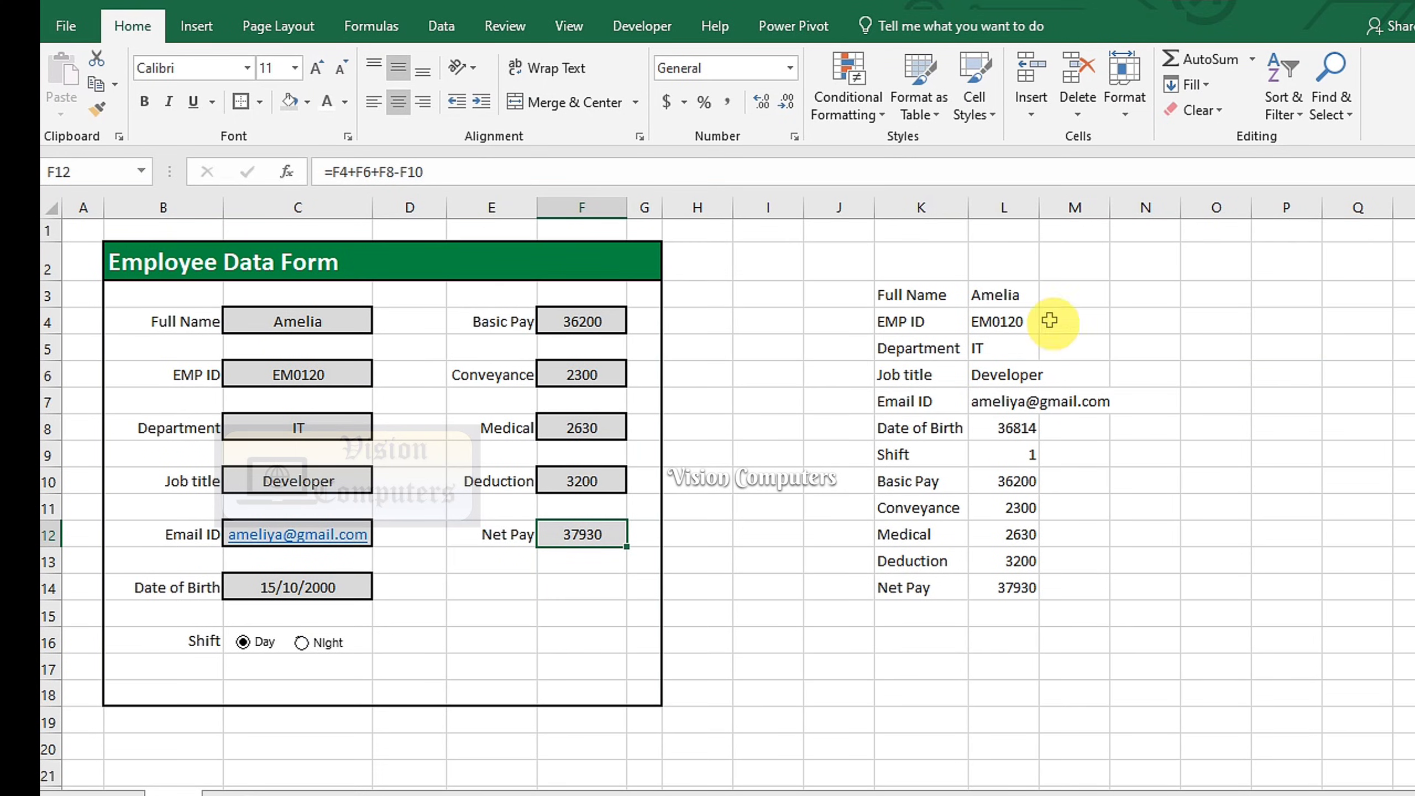
Autofit column L and centre the linked values in L3:L14
double_click(1040, 207)
drag(1083, 294, 1047, 587)
click(398, 102)
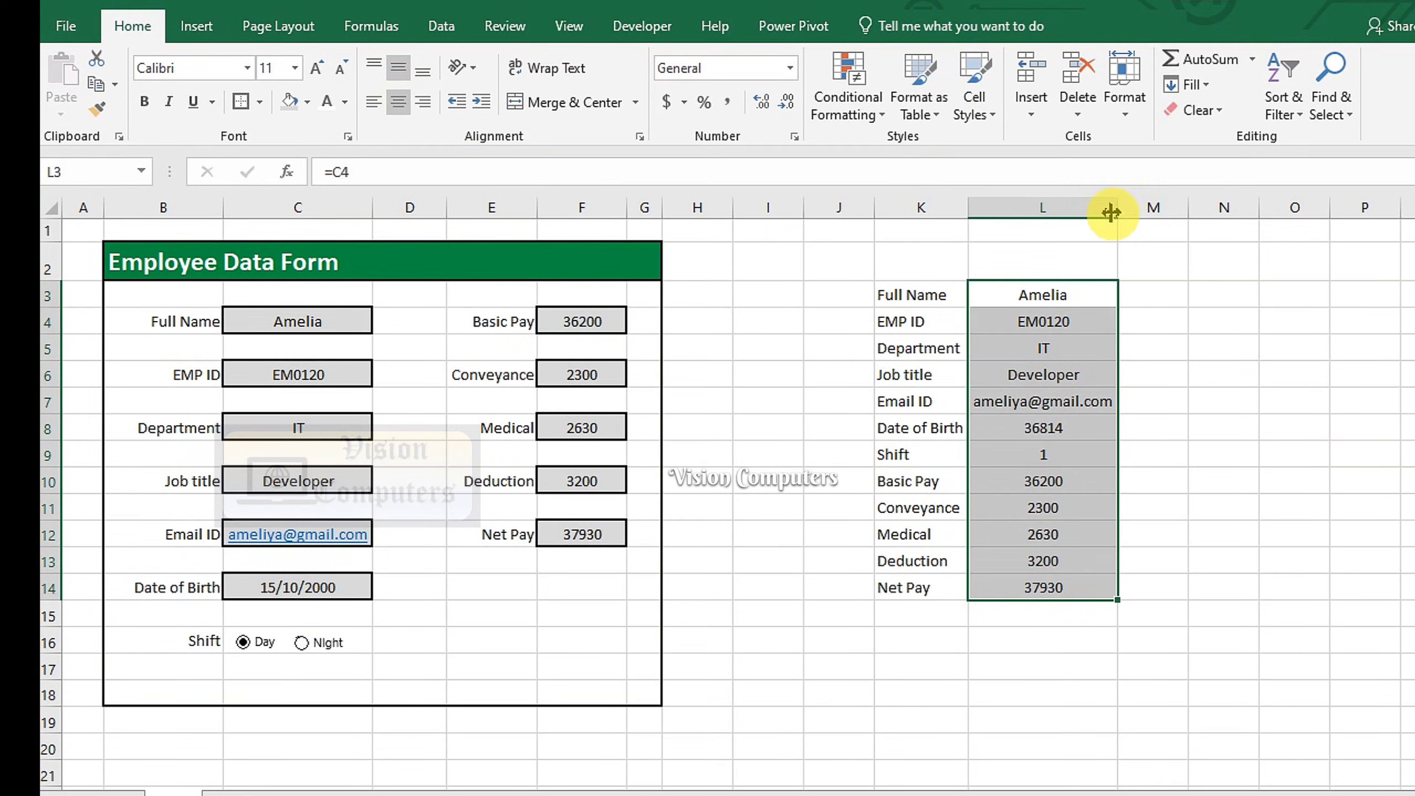
click(1151, 430)
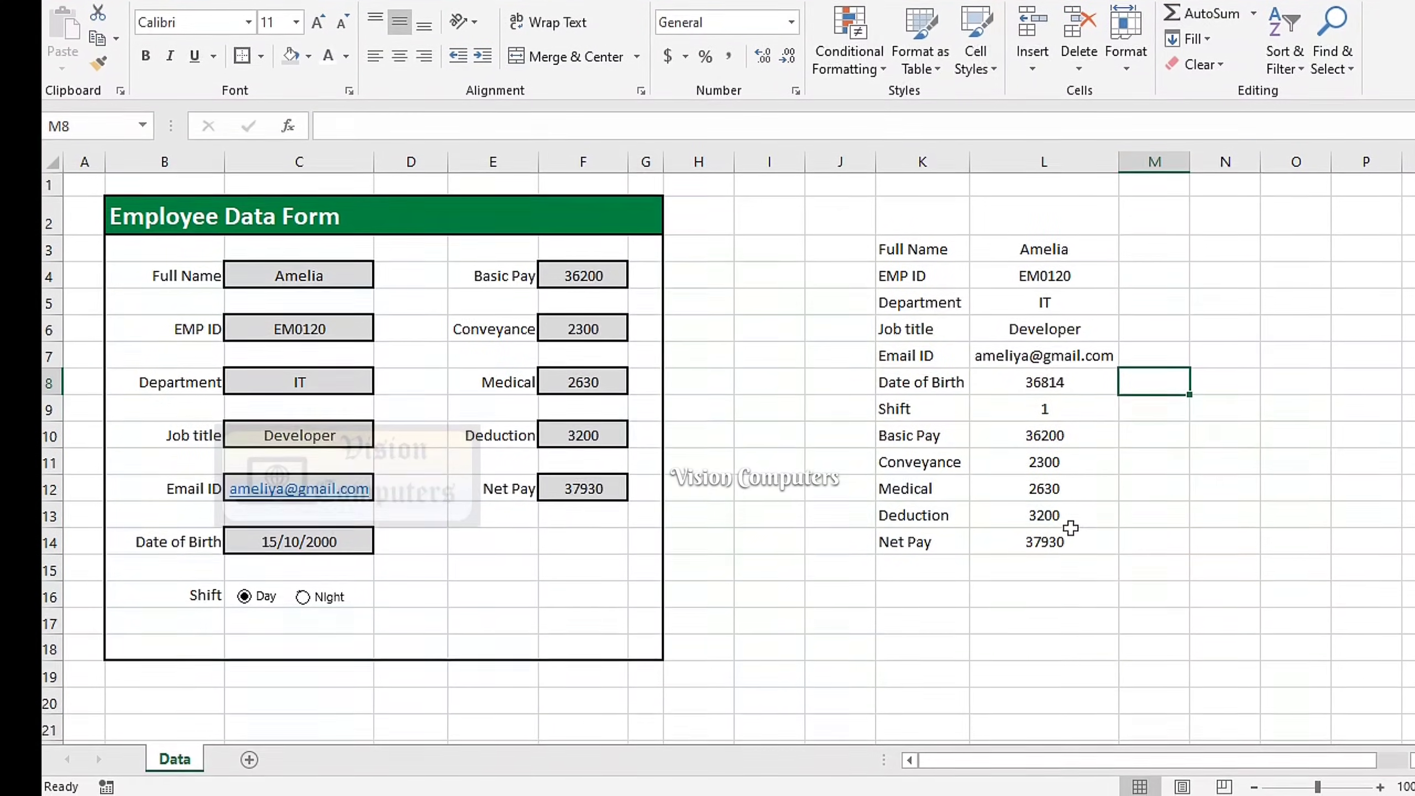
Add two worksheets, rename Sheet2 to 'Emp list' and return to the Data sheet
click(250, 758)
click(315, 759)
click(240, 759)
right_click(258, 770)
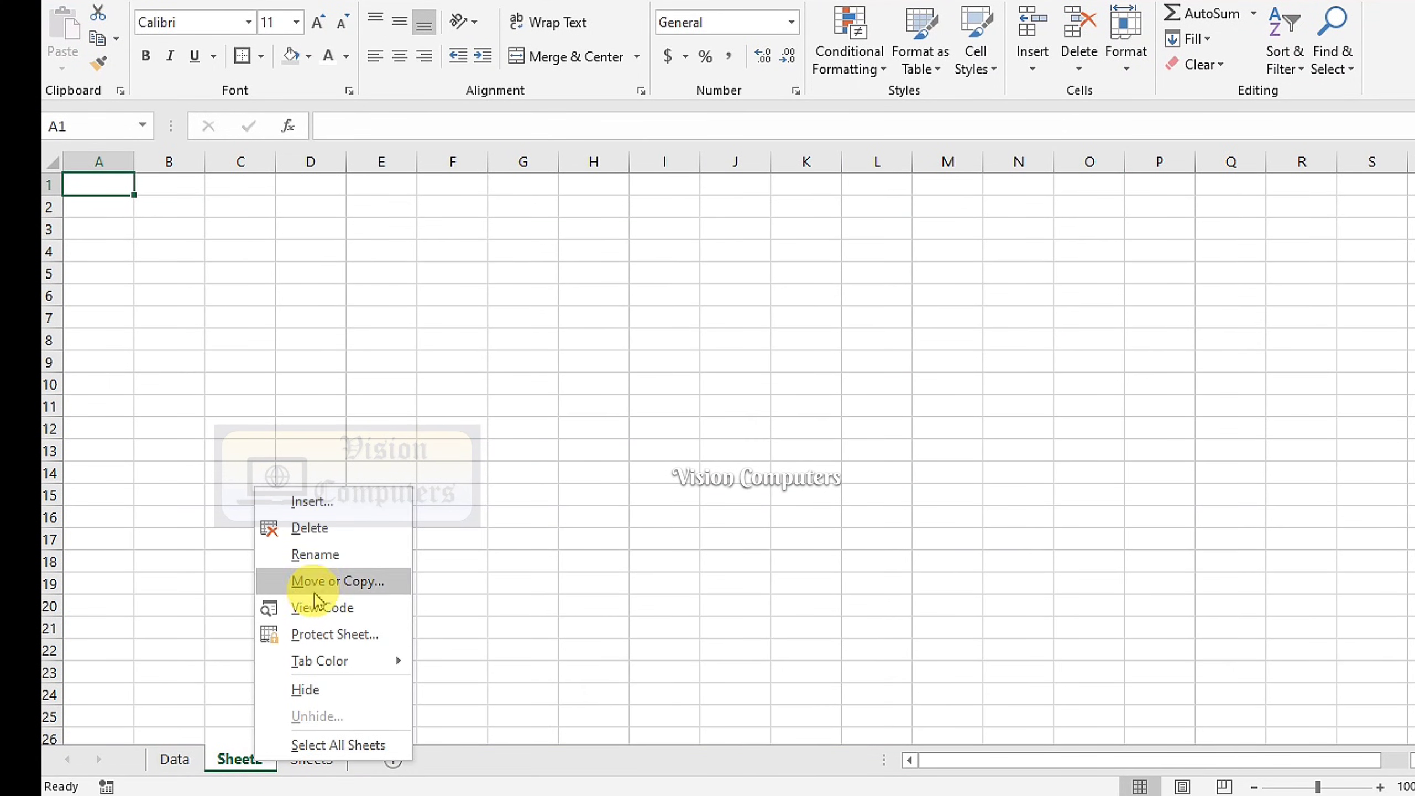
click(320, 555)
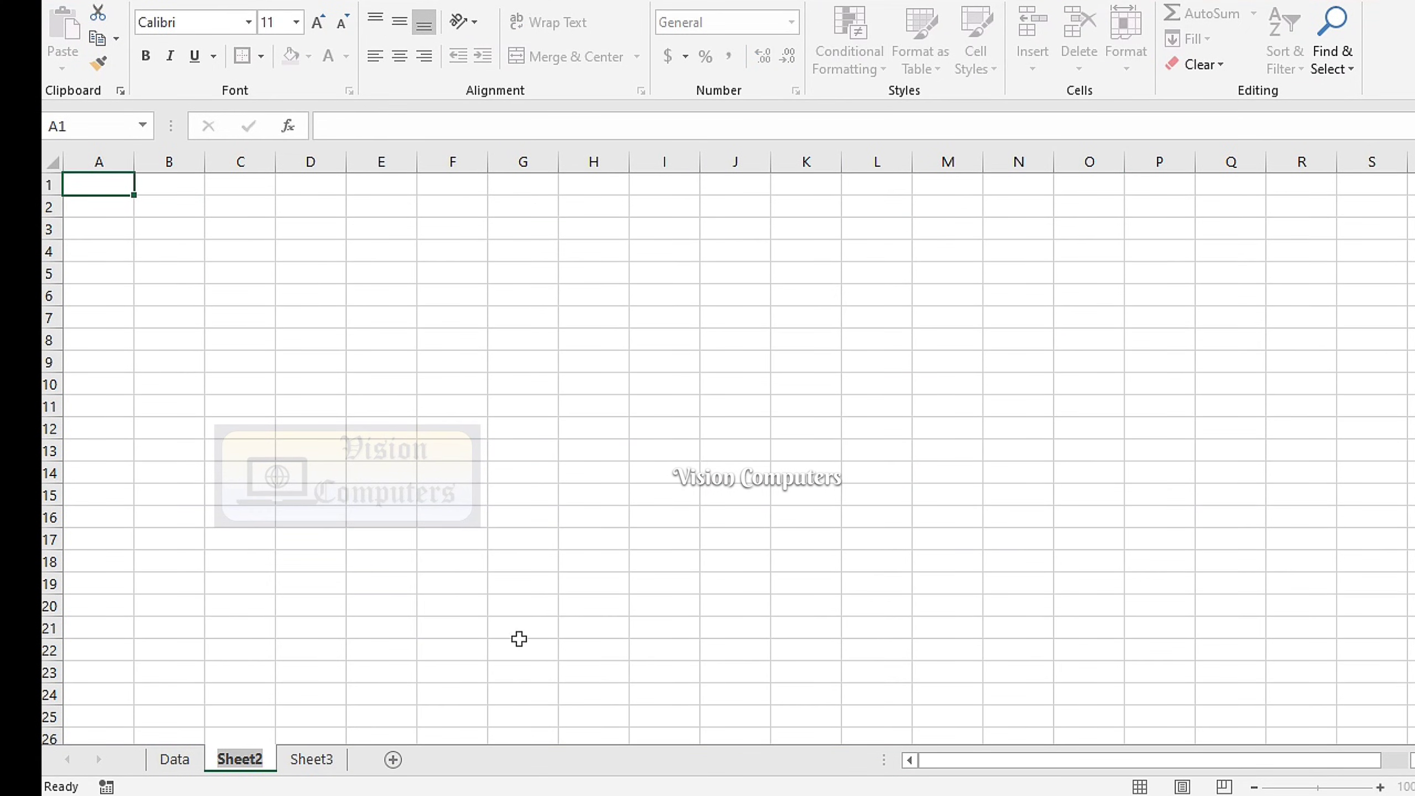
text(Emp list)
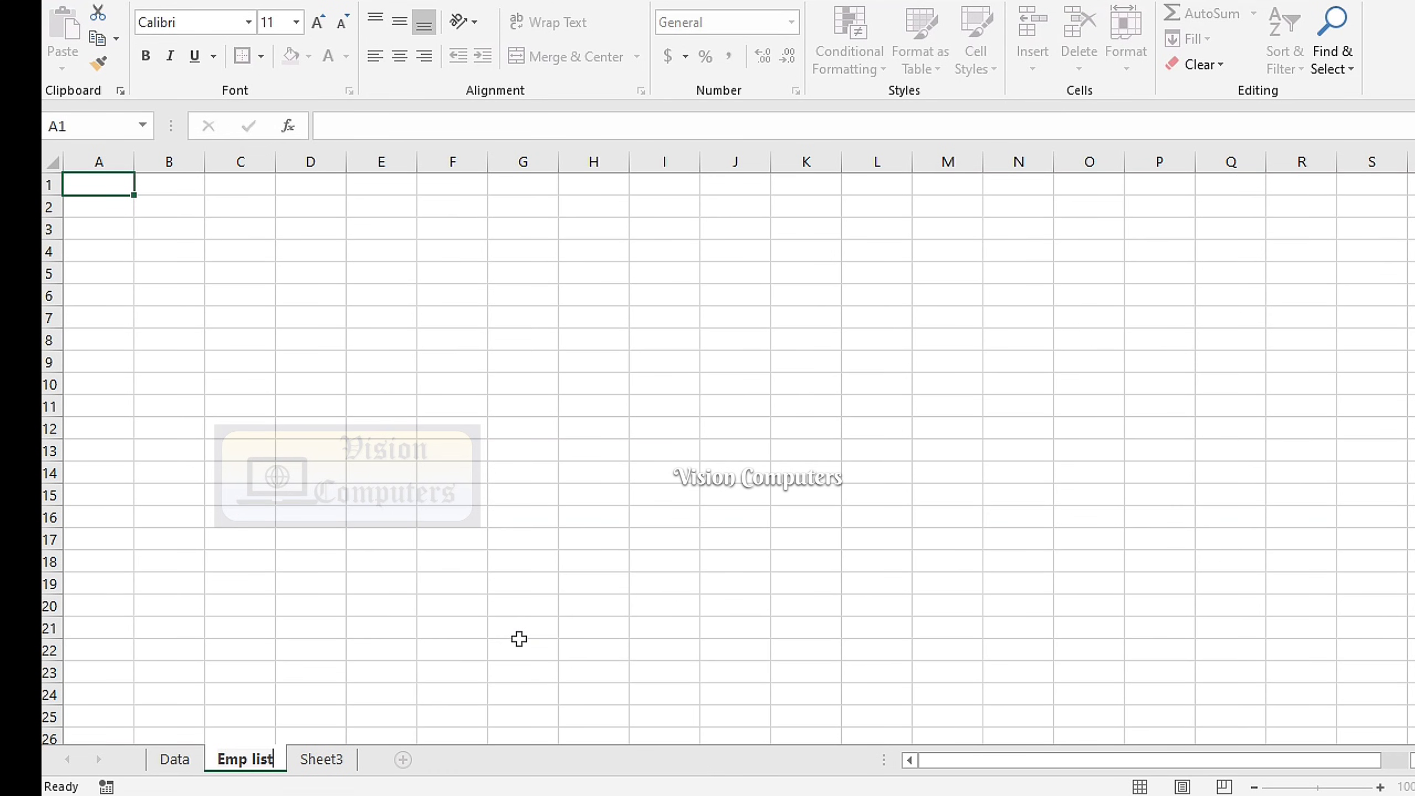
click(167, 764)
click(717, 659)
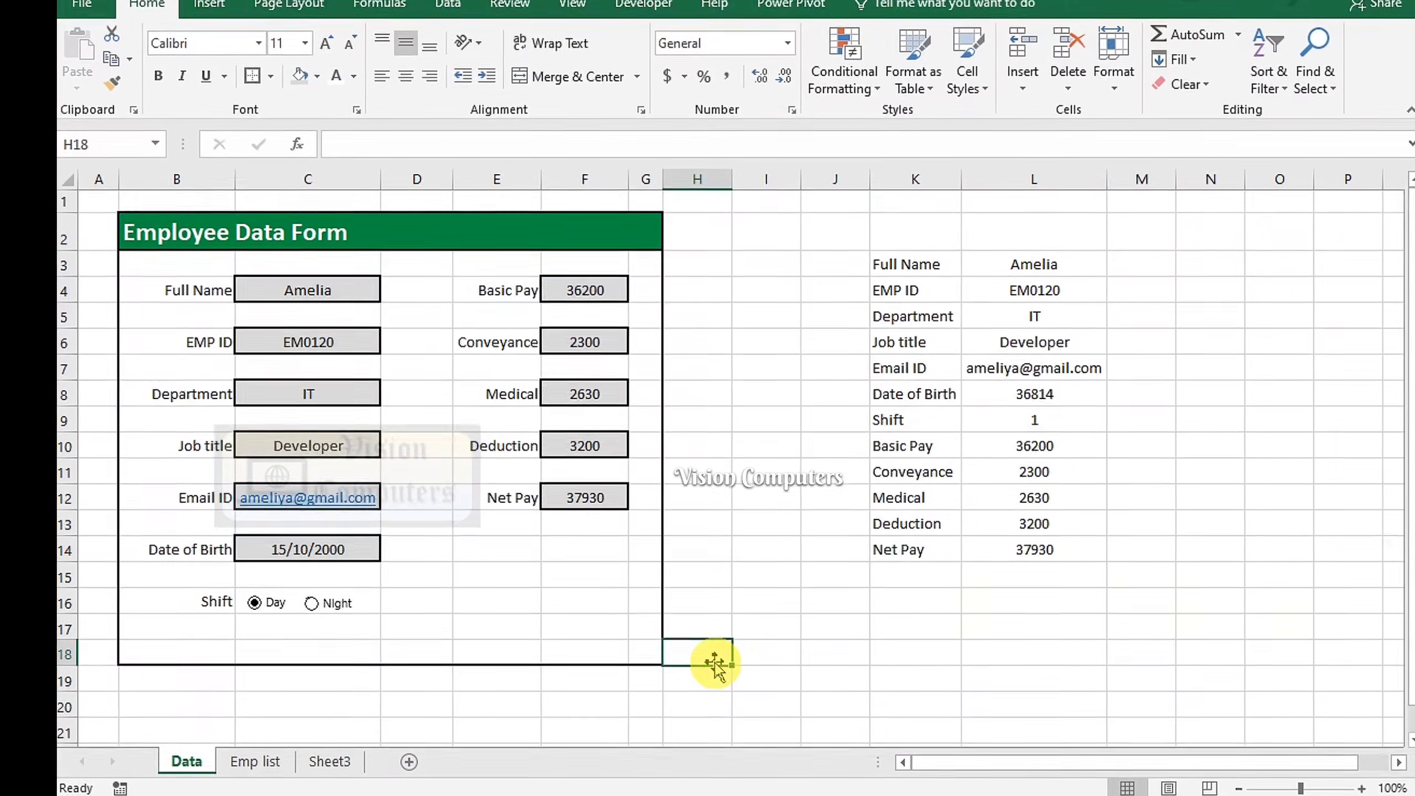
Hide the gridlines on the Data form sheet
click(574, 11)
click(296, 96)
click(160, 24)
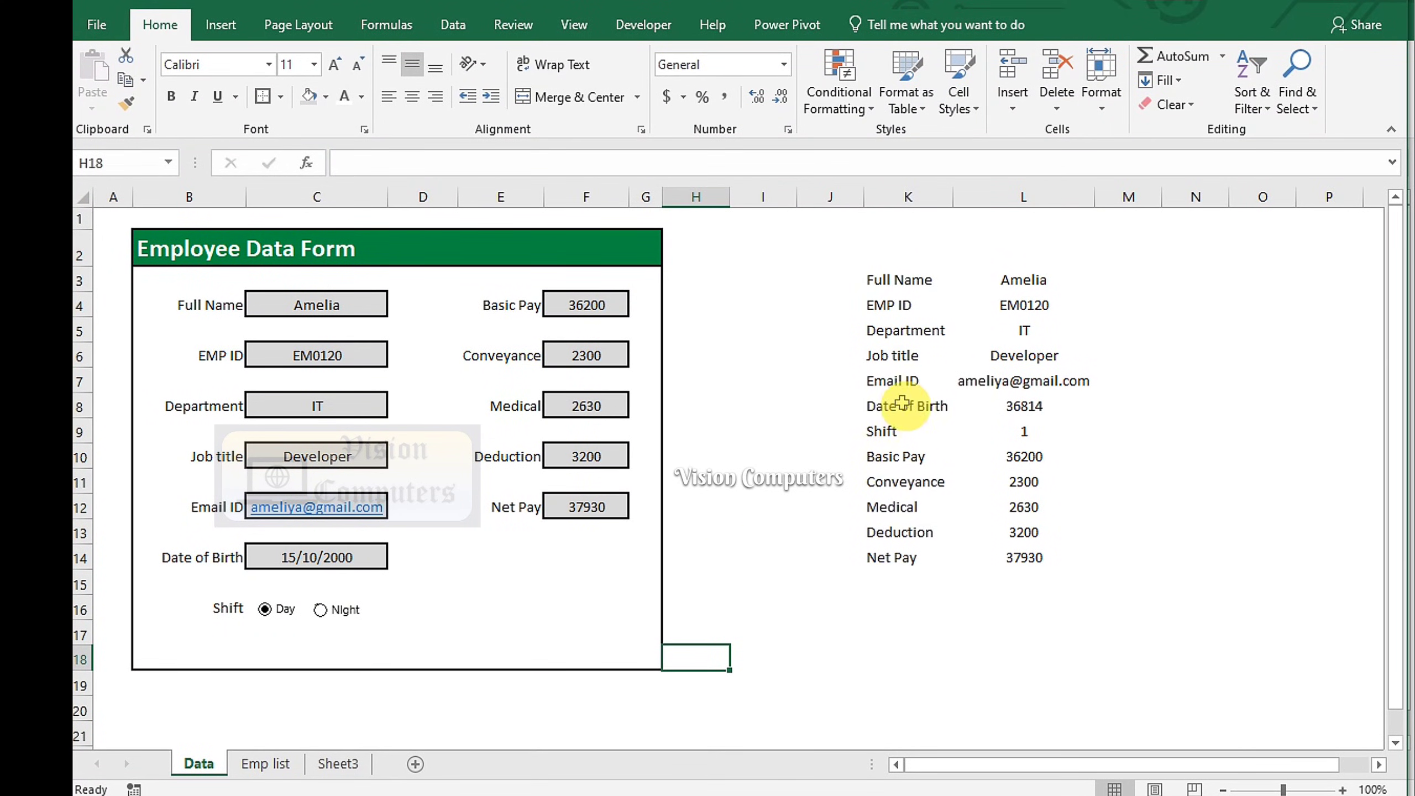
Copy the field labels Full Name through Net Pay and paste them transposed across Emp list row 1
drag(891, 278, 880, 555)
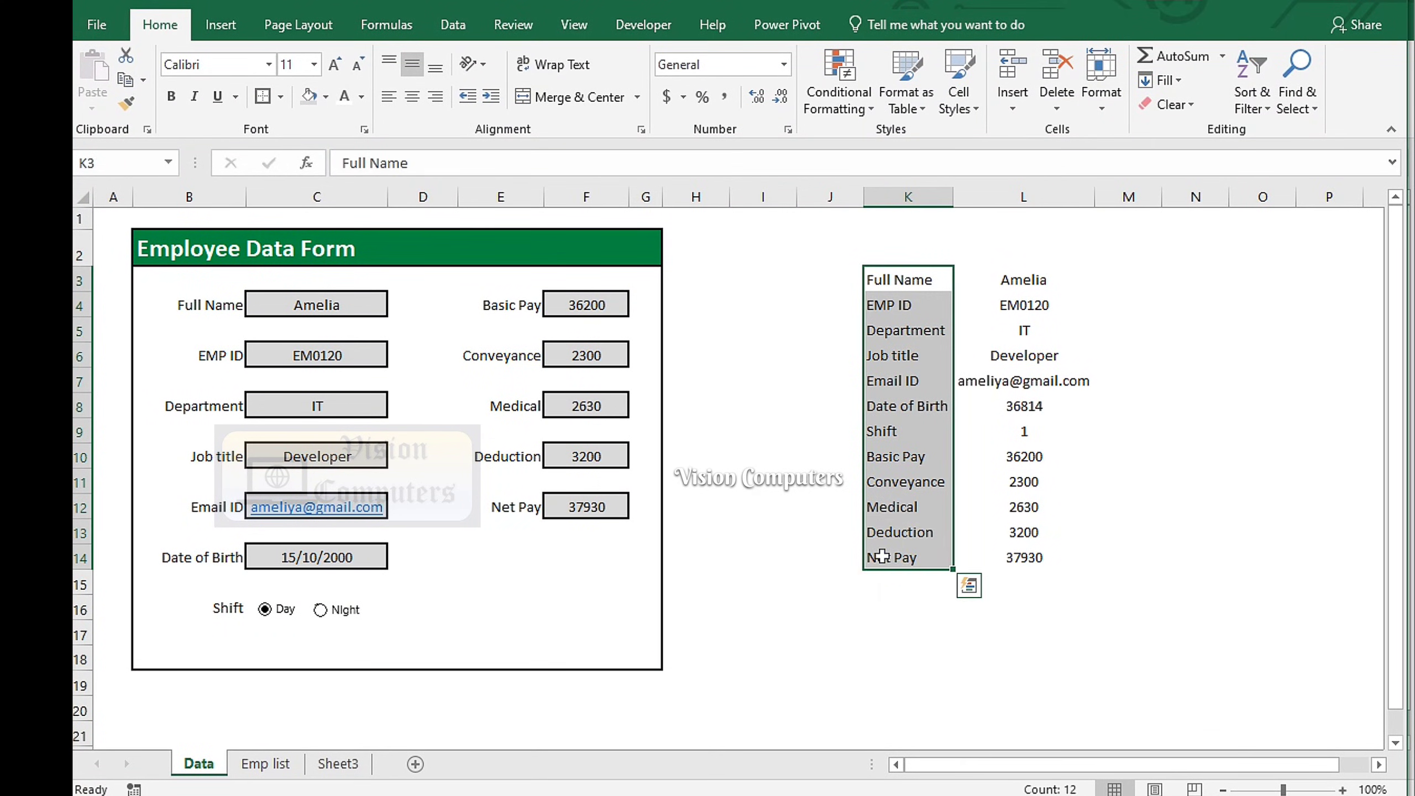
key(ctrl+c)
click(266, 763)
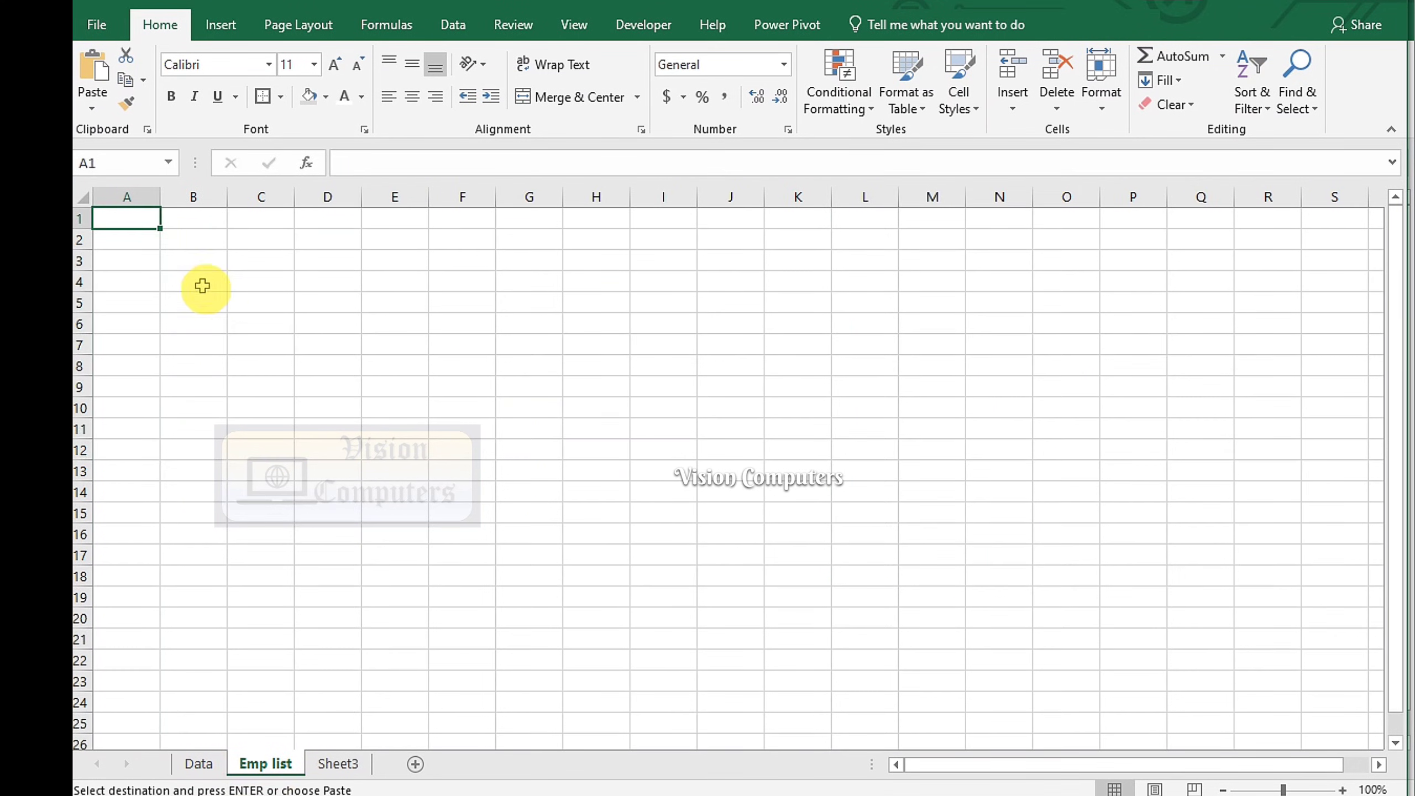
click(92, 103)
click(151, 327)
click(662, 632)
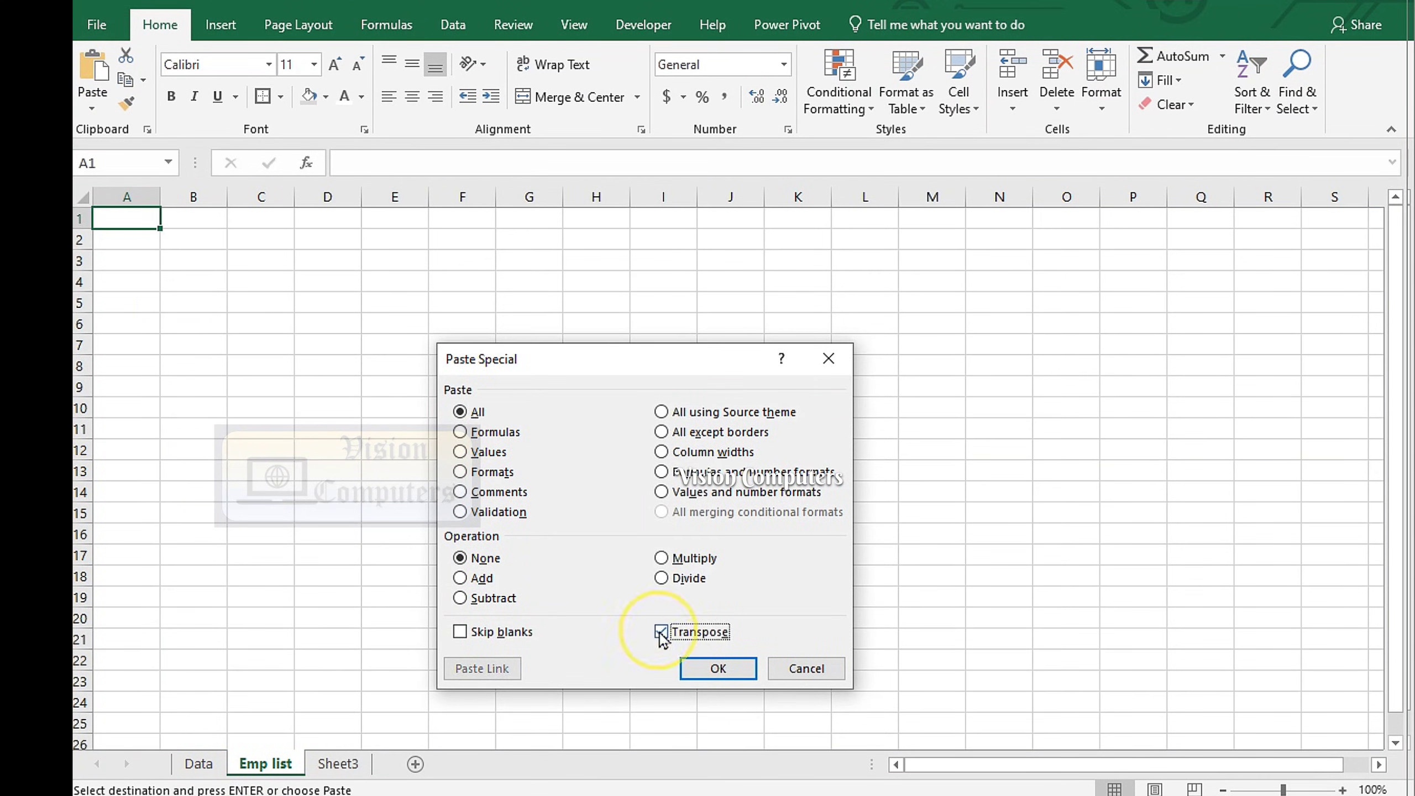
click(697, 669)
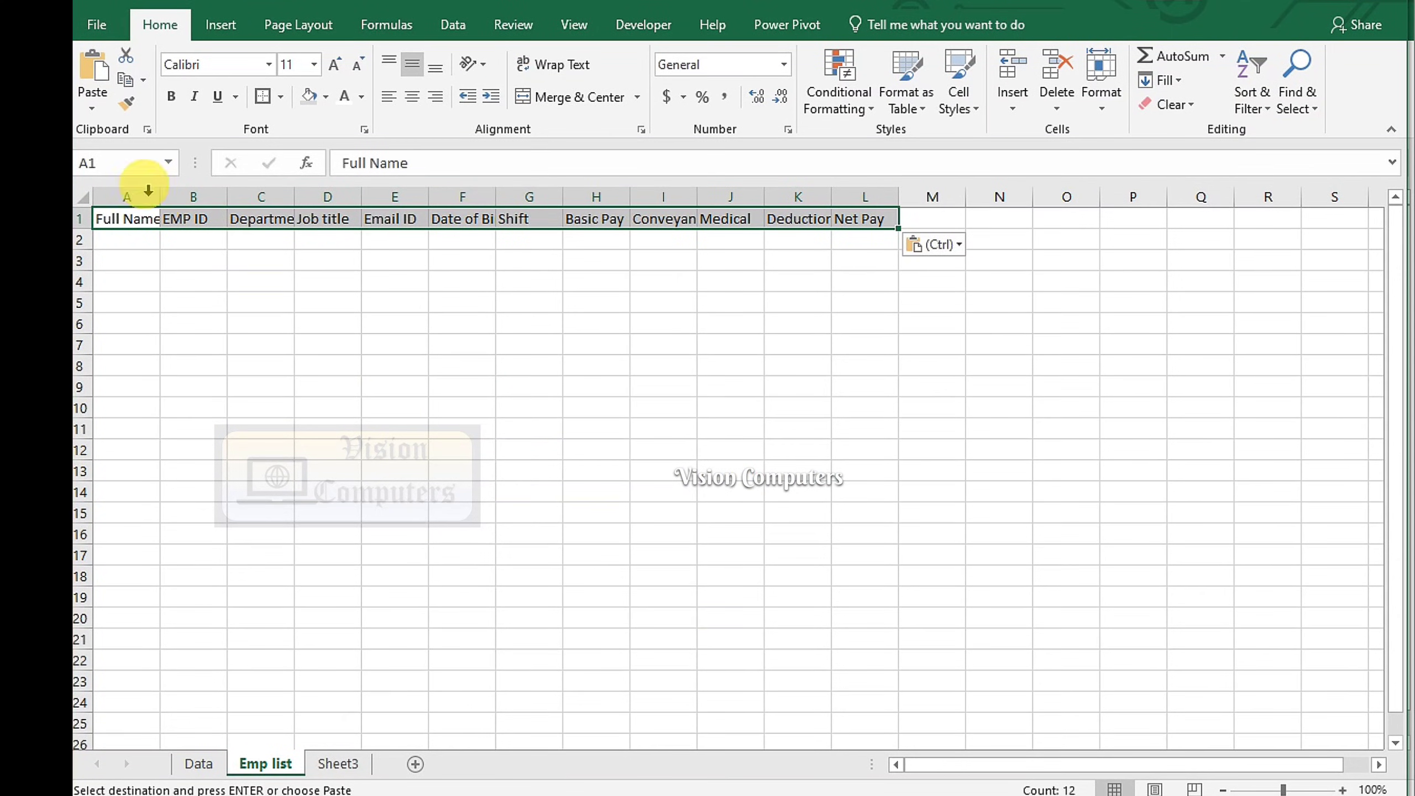
Autofit columns A–L, widen column F for Date of Birth, and make the header row taller
drag(146, 190, 843, 196)
double_click(831, 196)
click(580, 196)
drag(608, 196, 611, 196)
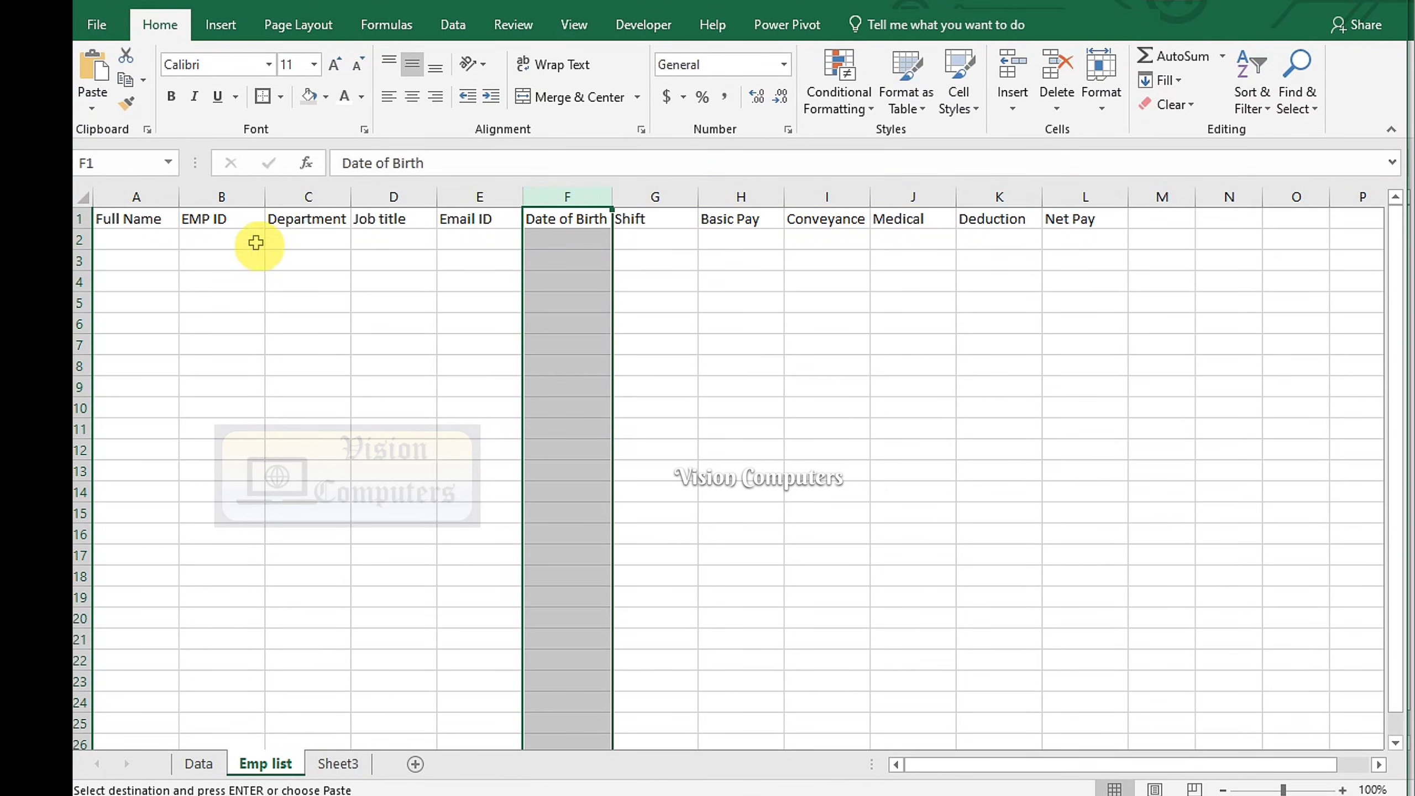
drag(82, 229, 1049, 234)
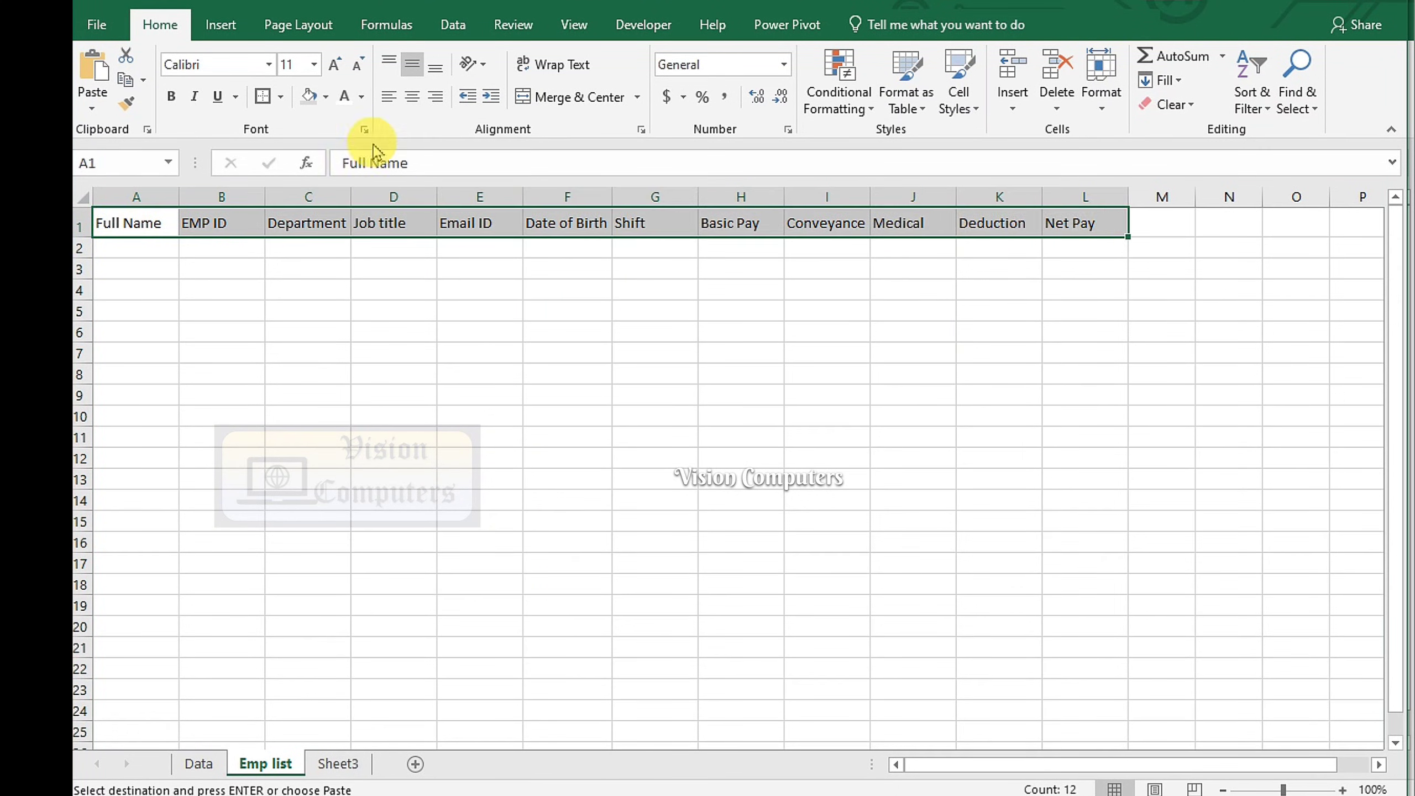
Format the header row with dark green fill and bold white text
click(326, 96)
click(306, 304)
click(361, 96)
click(347, 168)
click(171, 96)
click(629, 445)
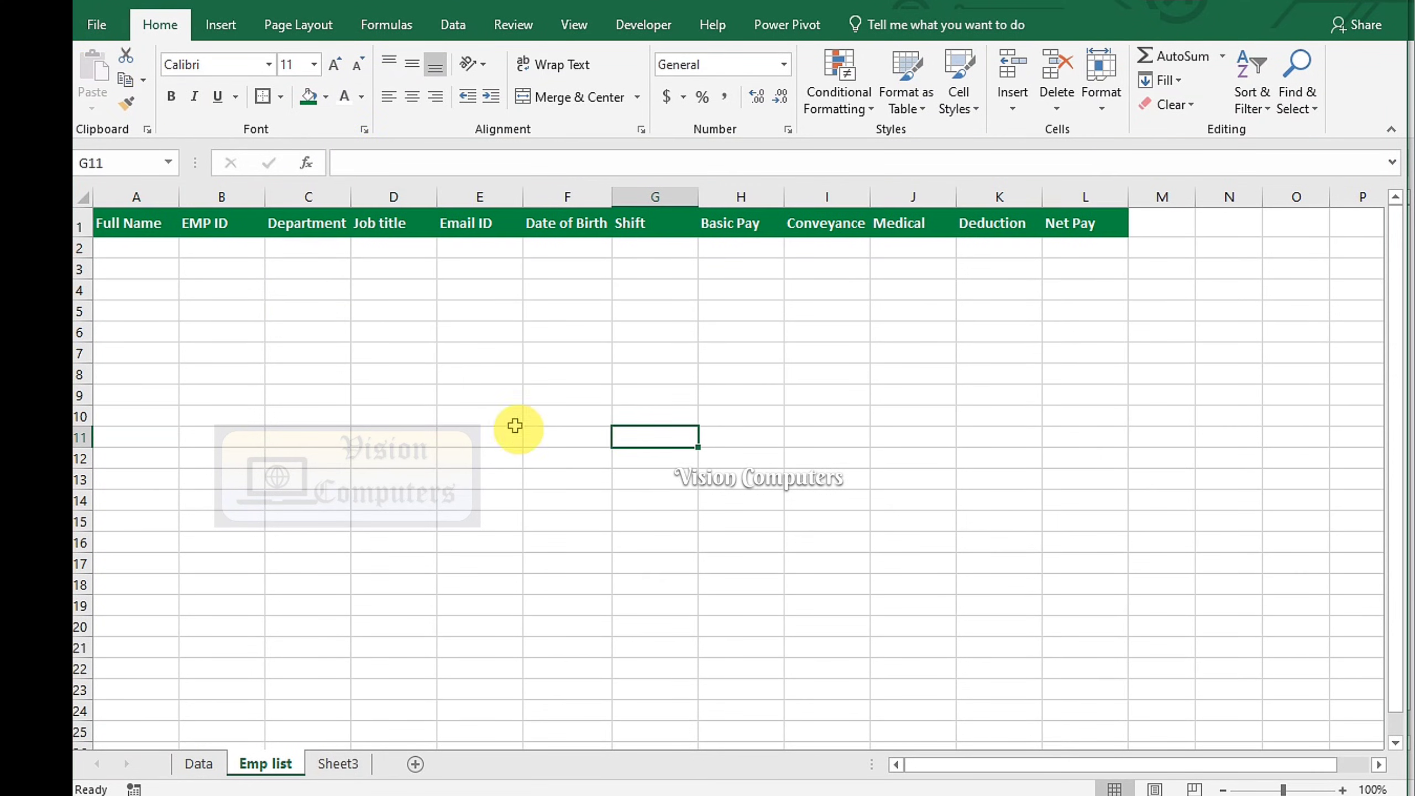
click(140, 250)
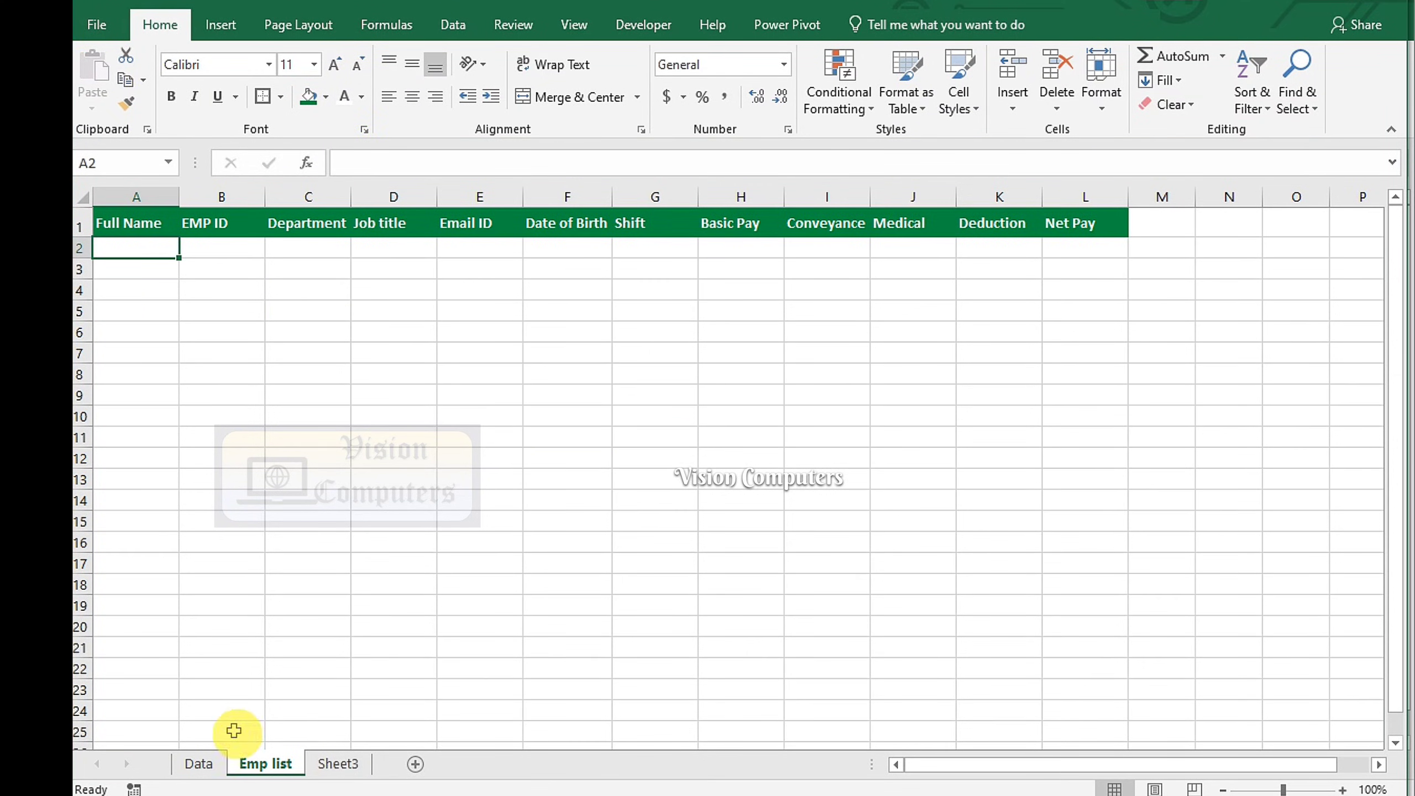
Apply Short Date to the Date of Birth value L8 on the Data sheet, showing 15/10/2000
click(207, 766)
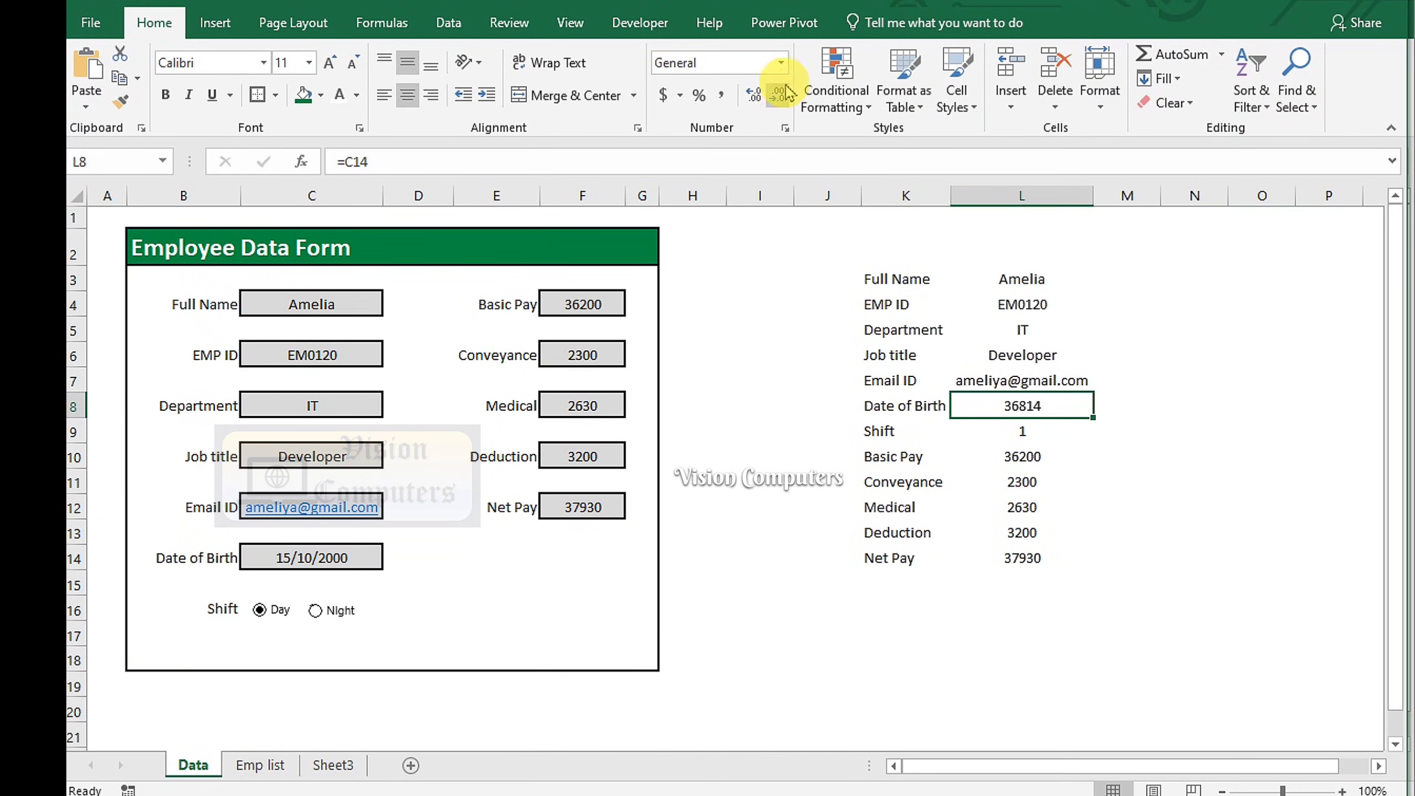
click(780, 62)
click(731, 292)
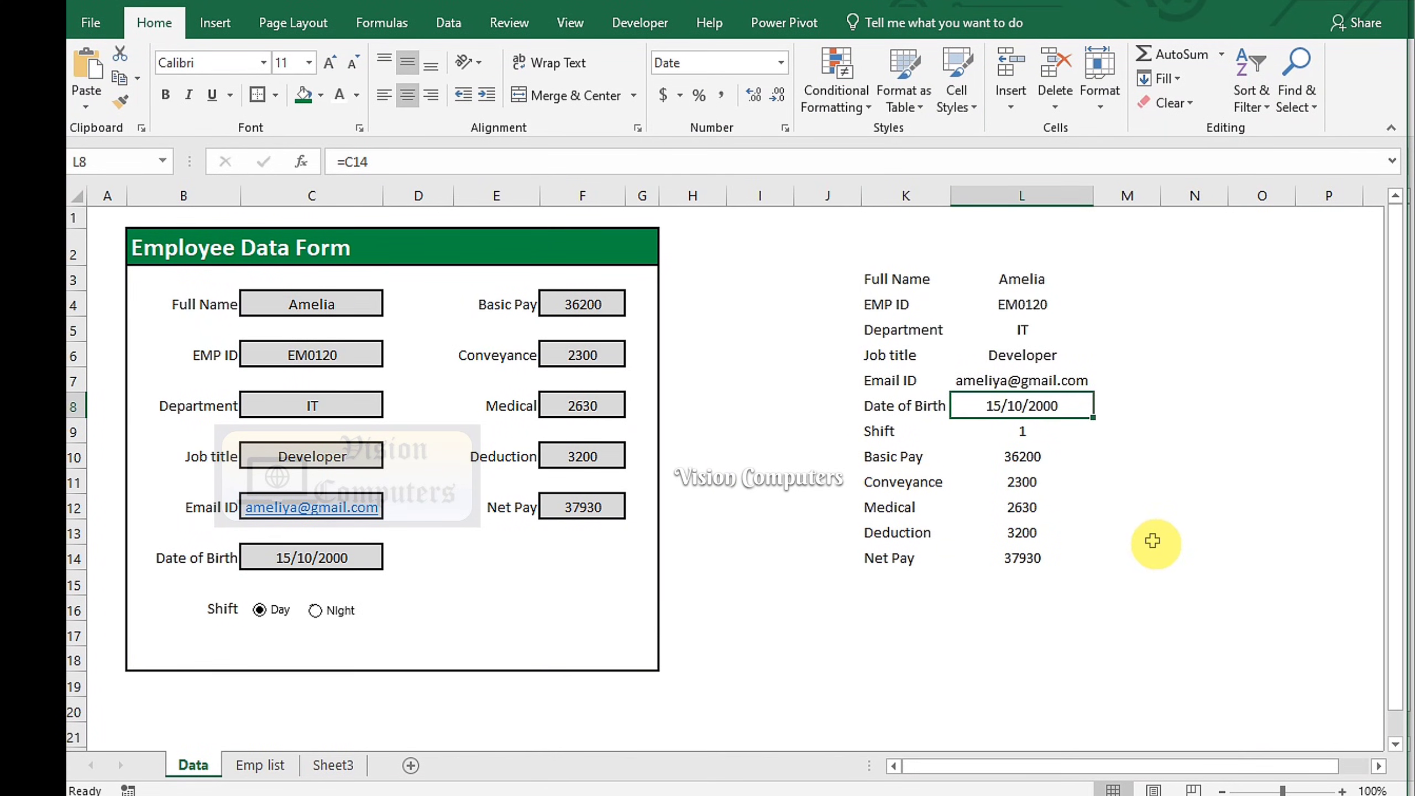
click(1157, 541)
drag(1021, 278, 1029, 530)
click(1023, 407)
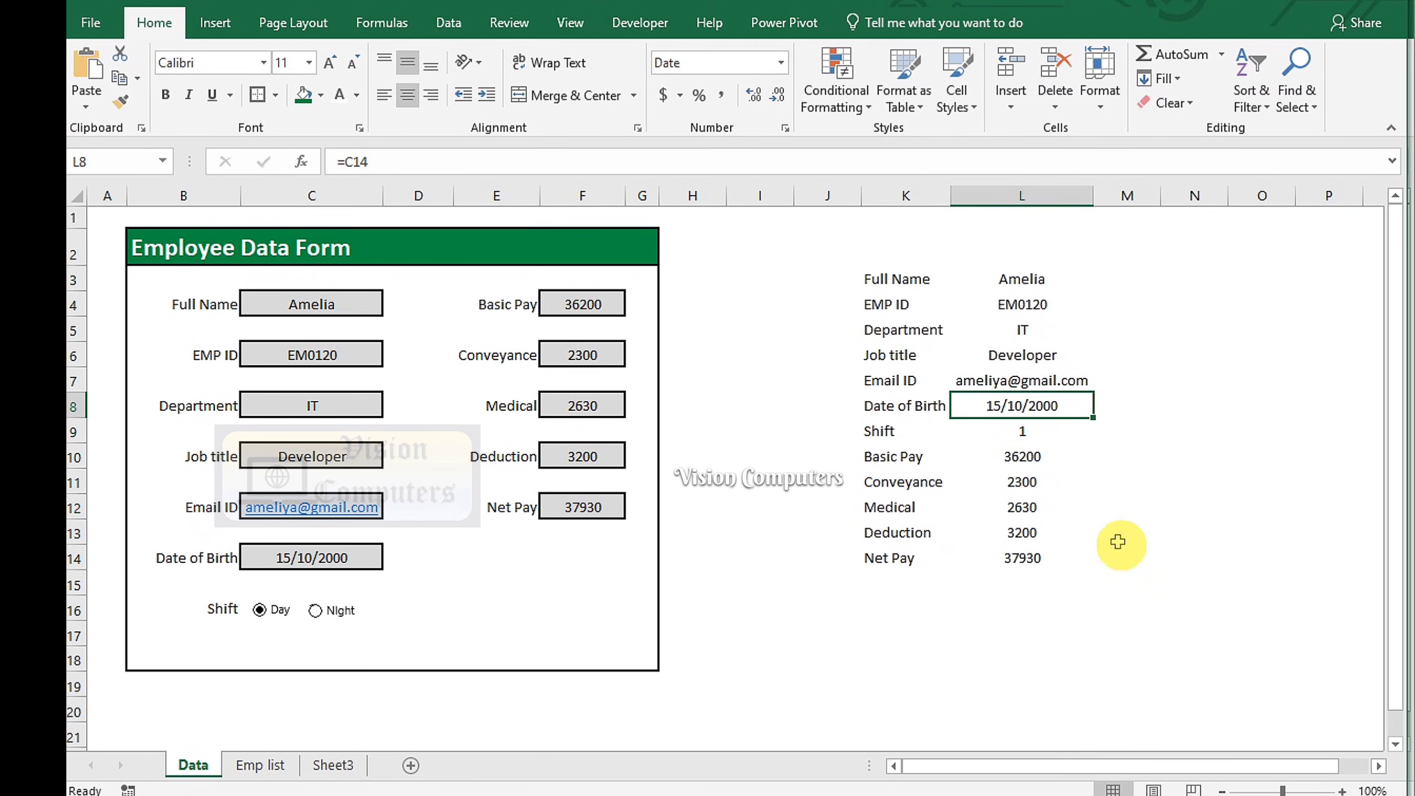
Start recording a macro with the default name Macro8 and copy the summary values L3:L14
click(641, 25)
click(221, 53)
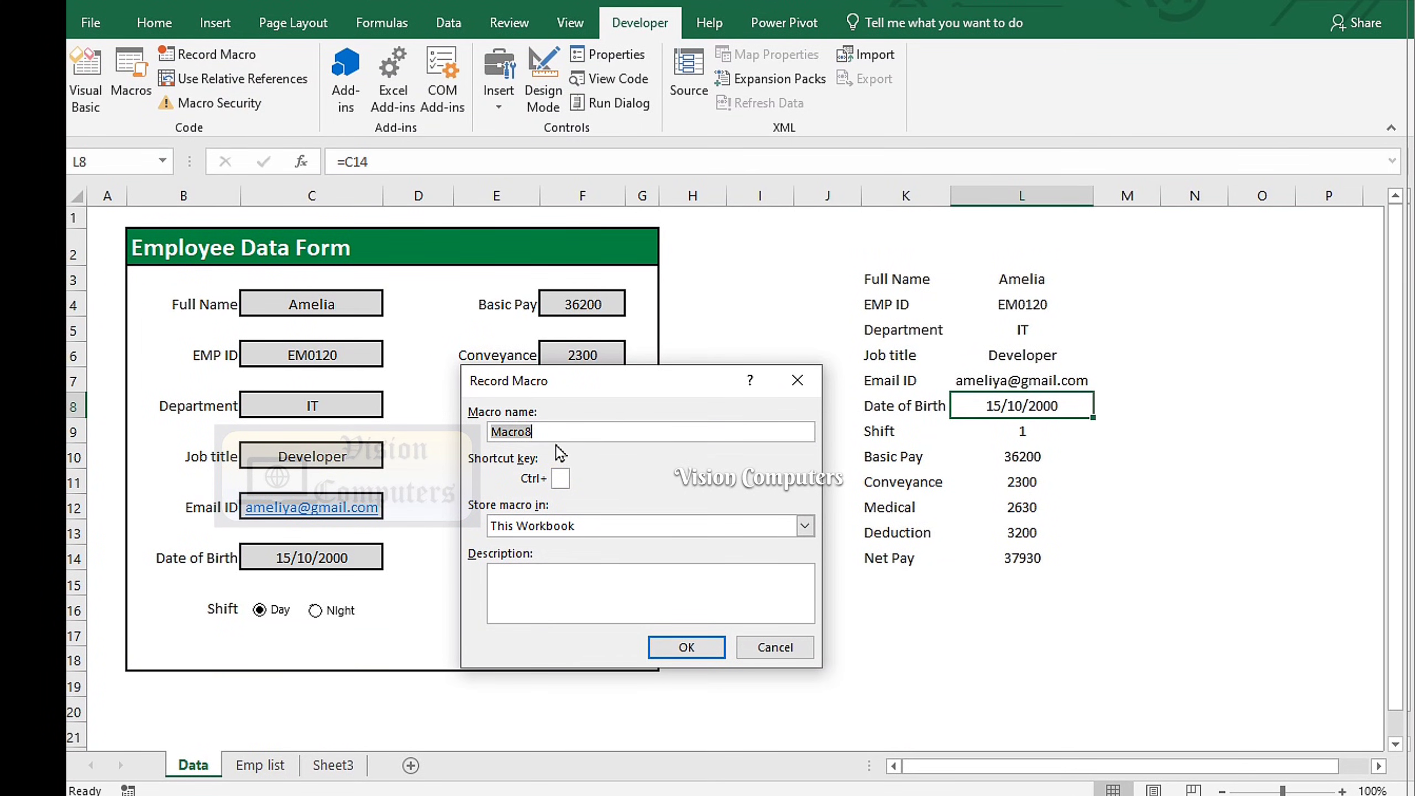
click(675, 648)
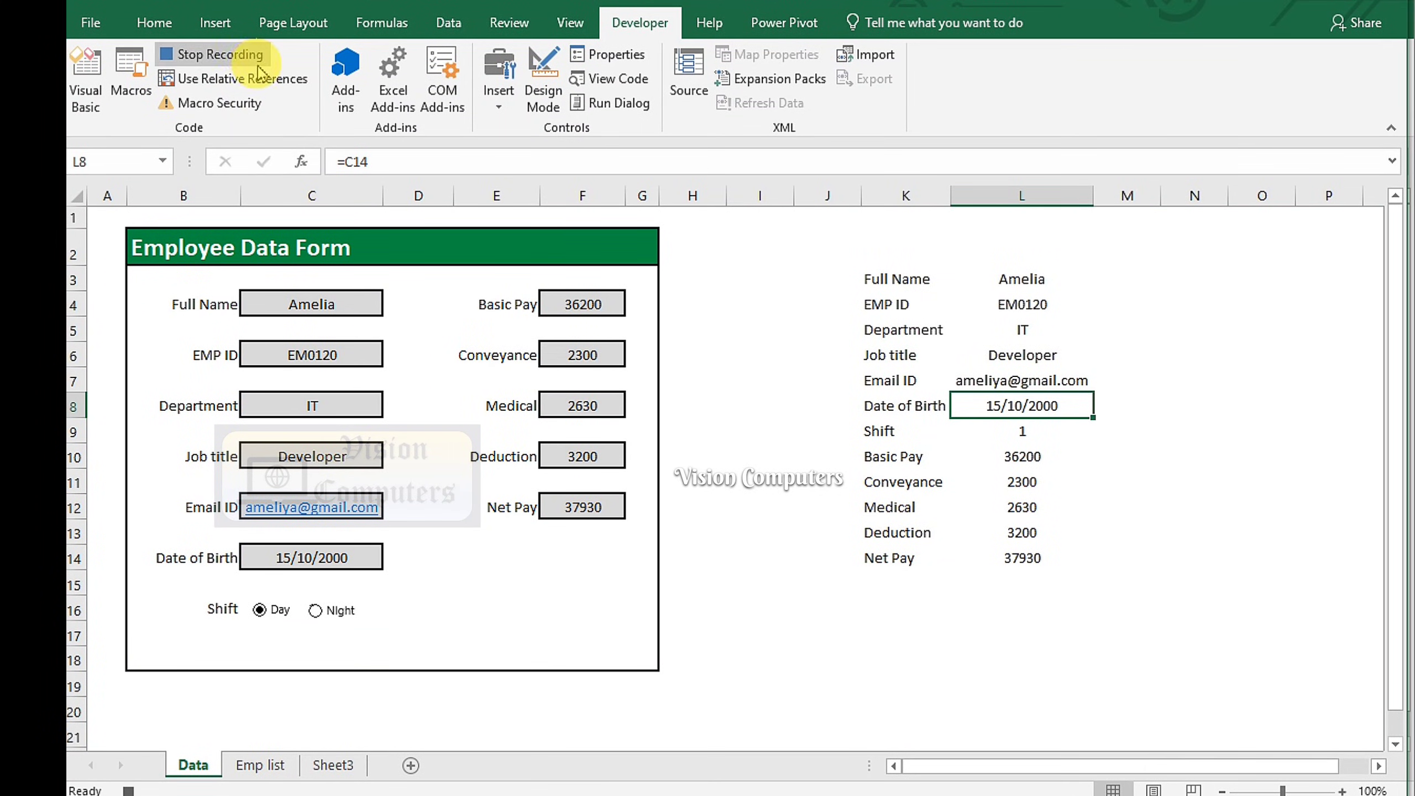
drag(1022, 279, 1027, 552)
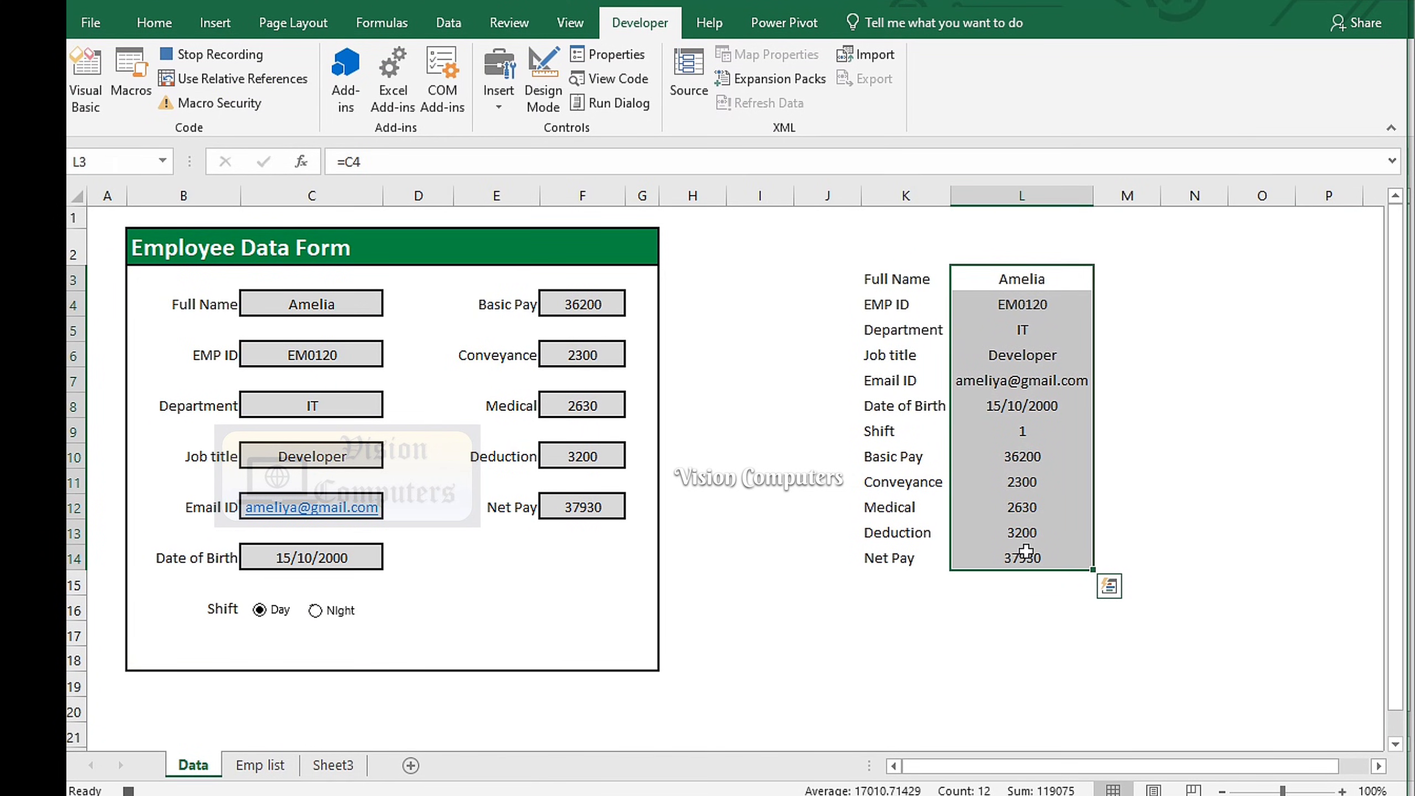
key(ctrl+c)
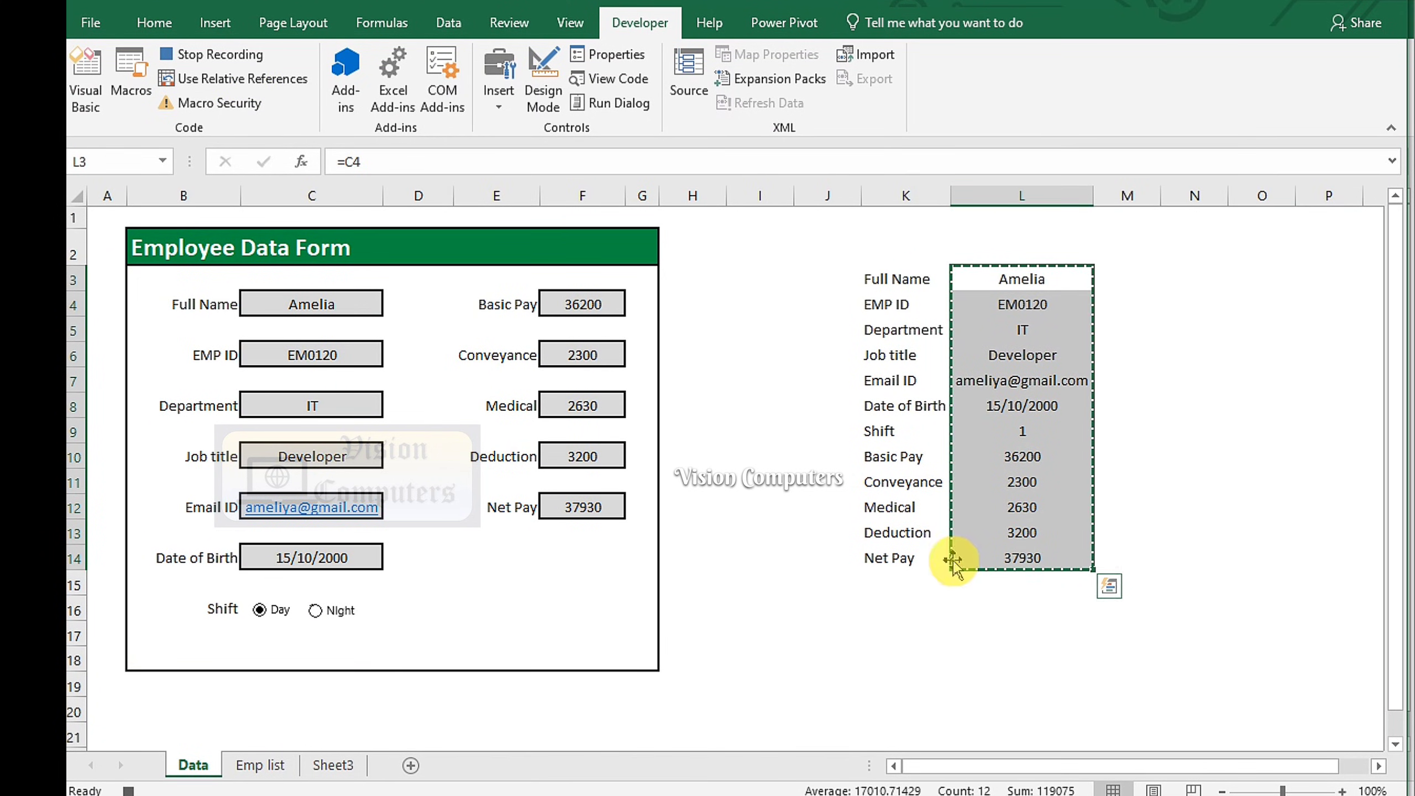
Paste the summary as values transposed into Sheet3 B2:M2 and copy that row
click(333, 766)
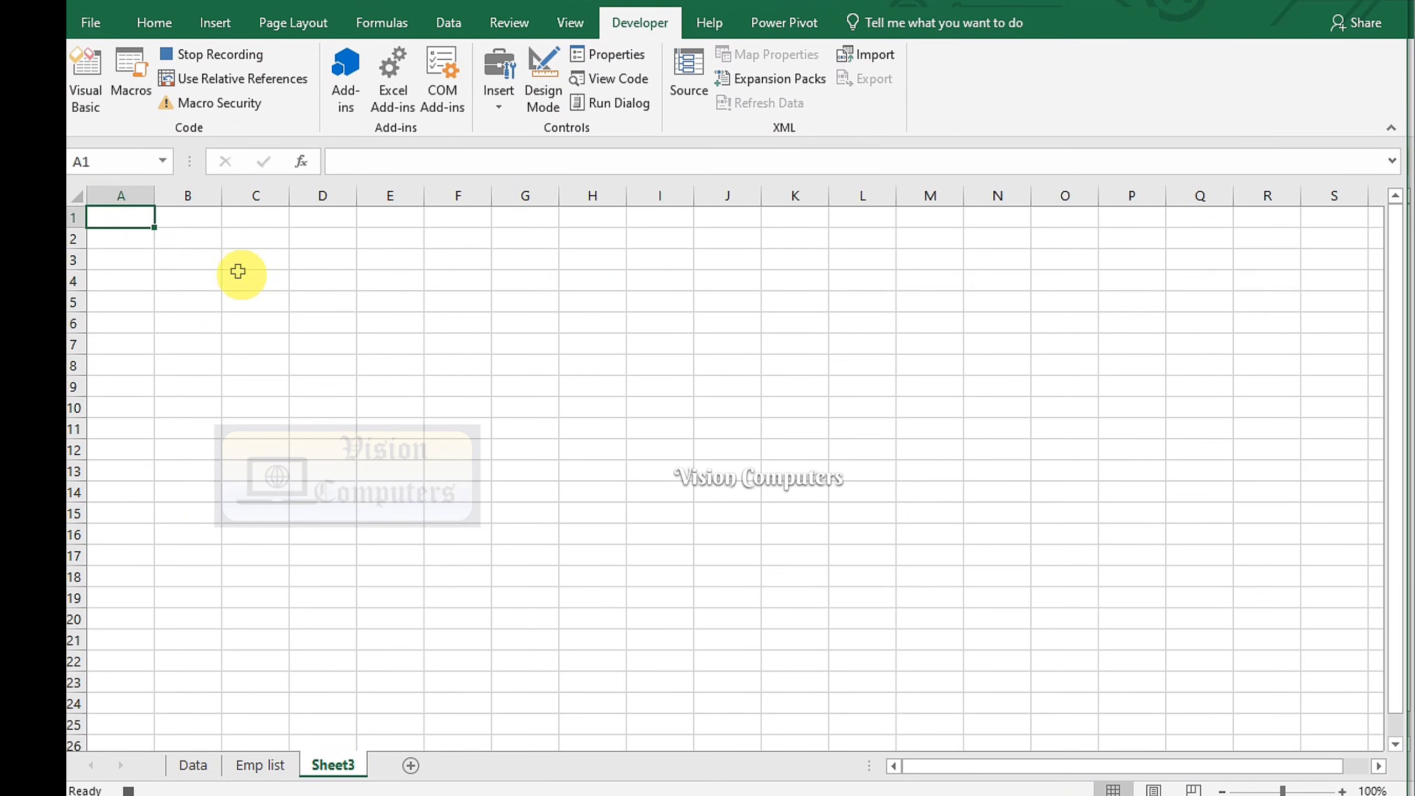
click(189, 239)
click(153, 22)
click(89, 106)
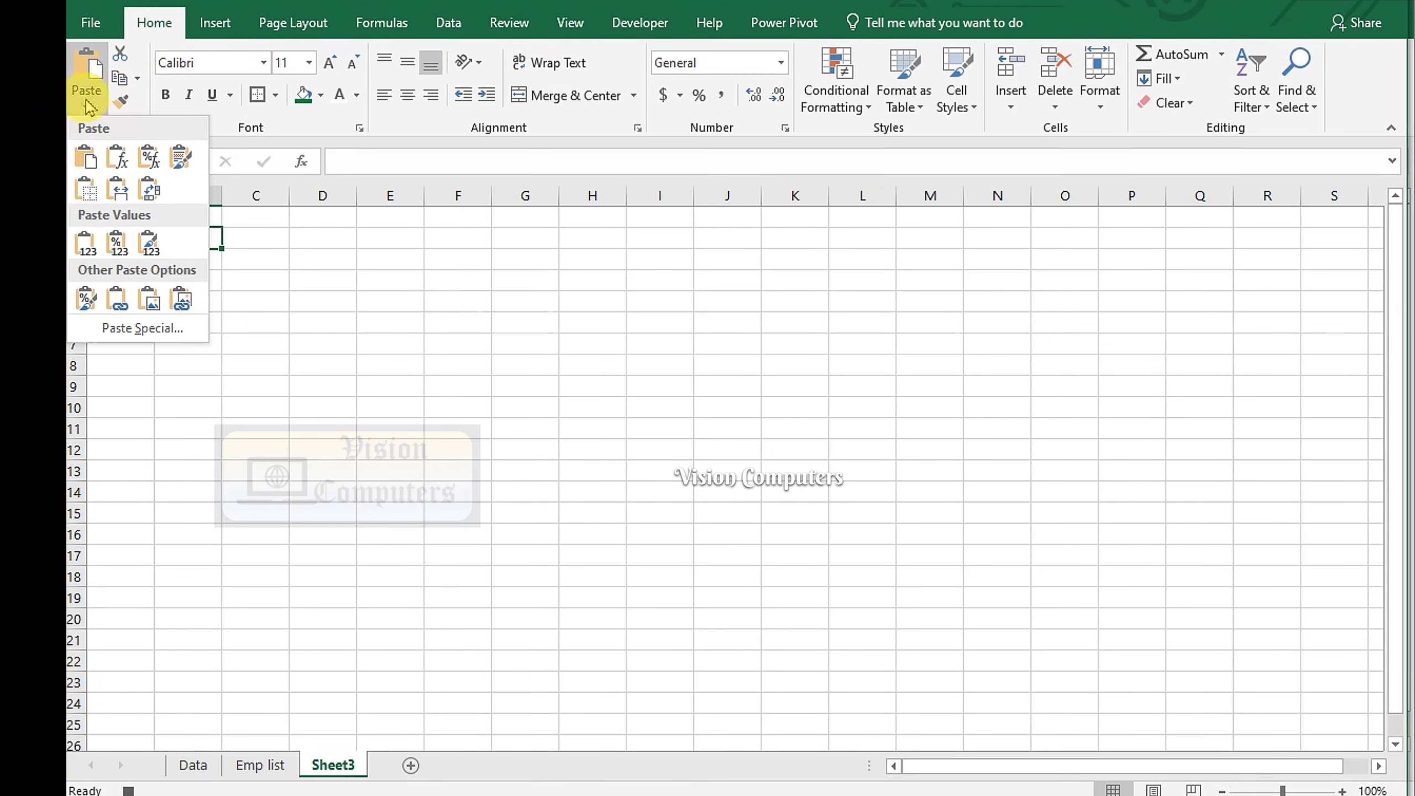
click(120, 328)
click(456, 452)
click(657, 632)
click(707, 670)
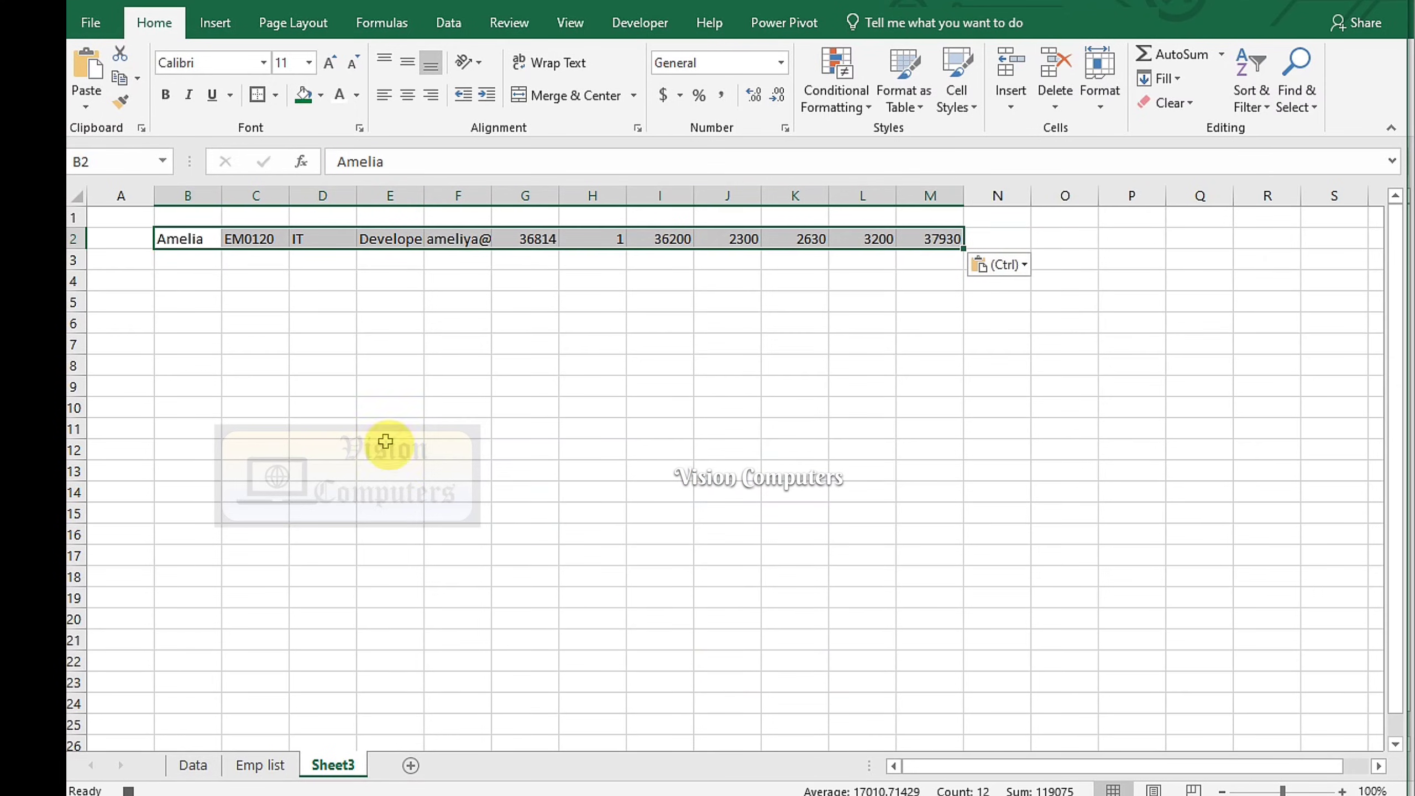
click(120, 78)
click(260, 765)
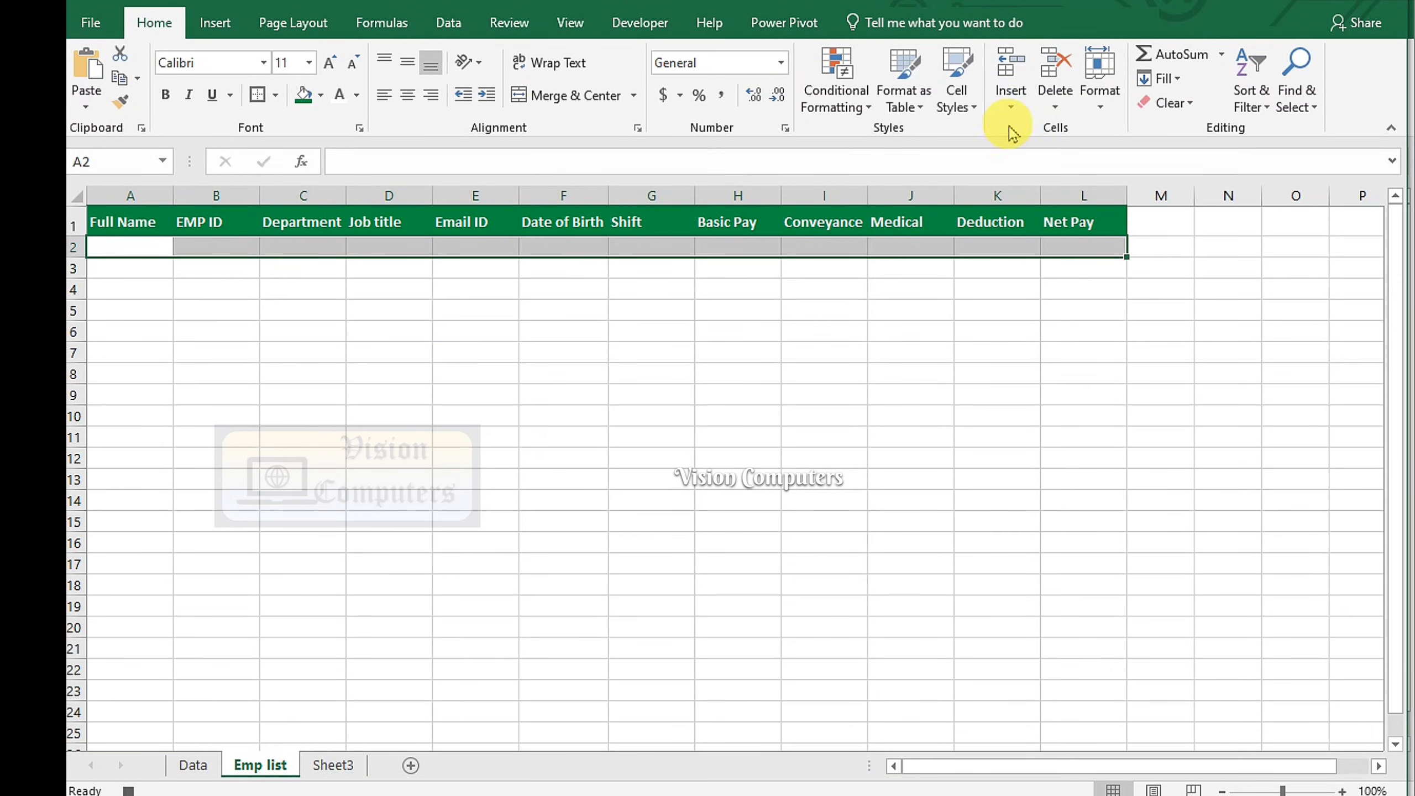
Insert the copied record at Emp list row 2, shifting cells down, and autofit the Email ID column
click(1010, 104)
click(1031, 131)
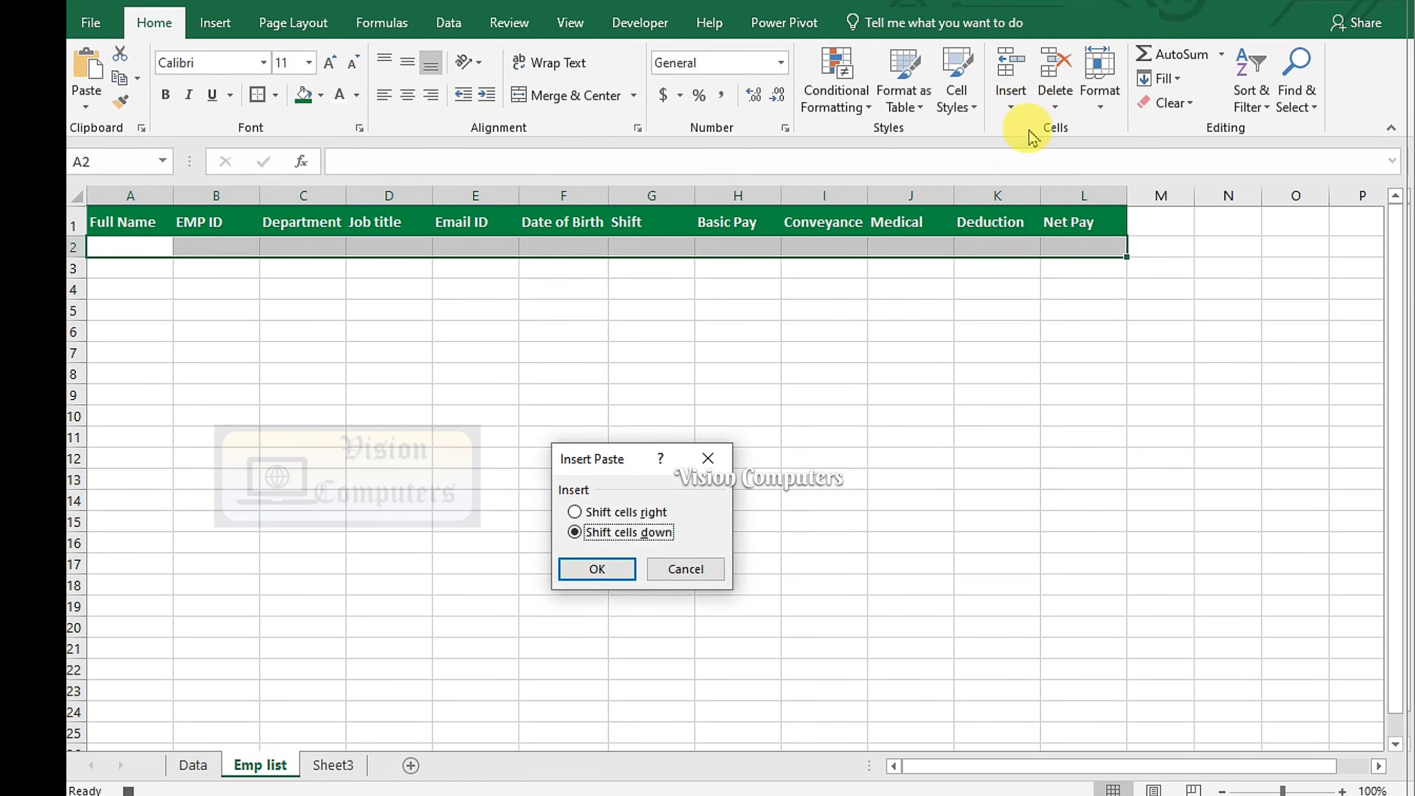
click(593, 568)
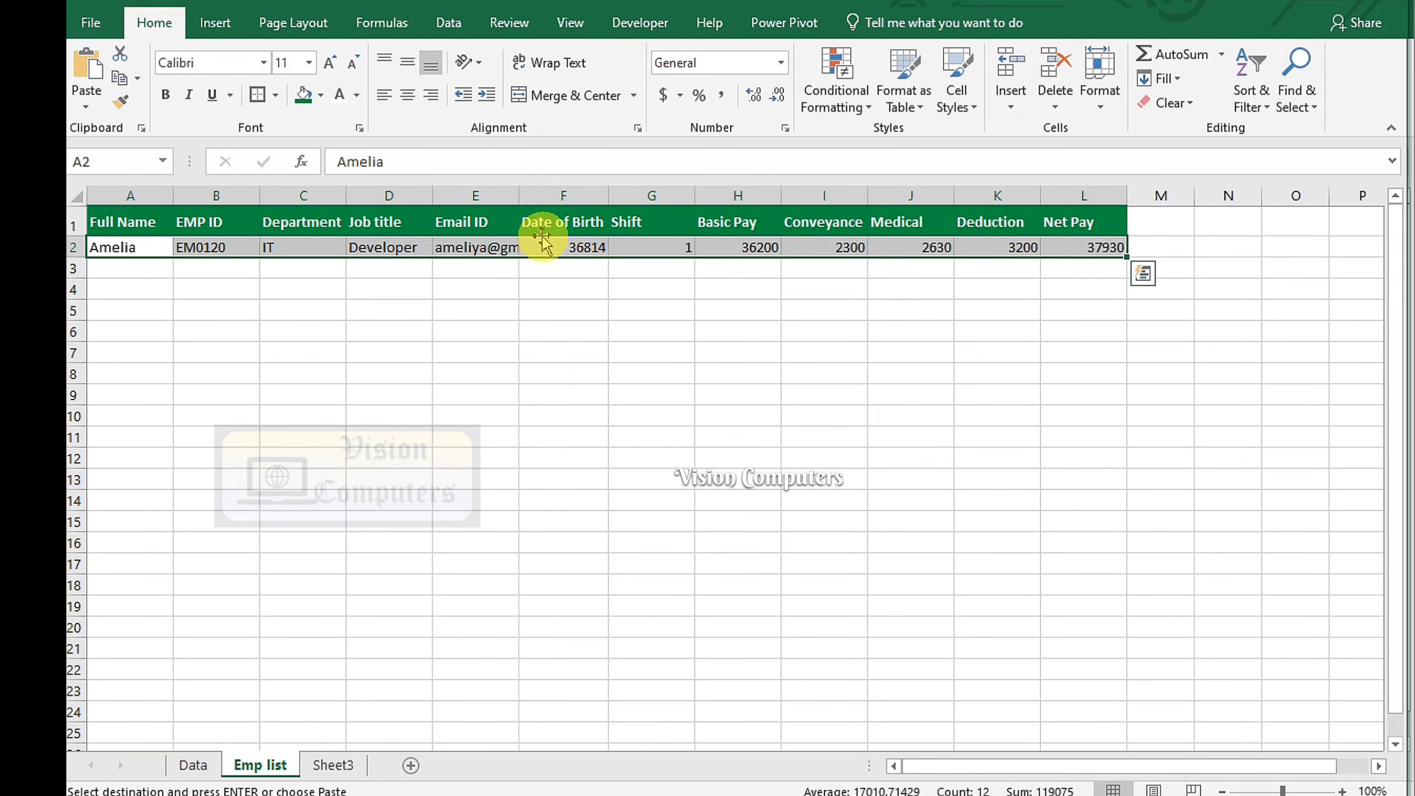
double_click(519, 193)
click(563, 397)
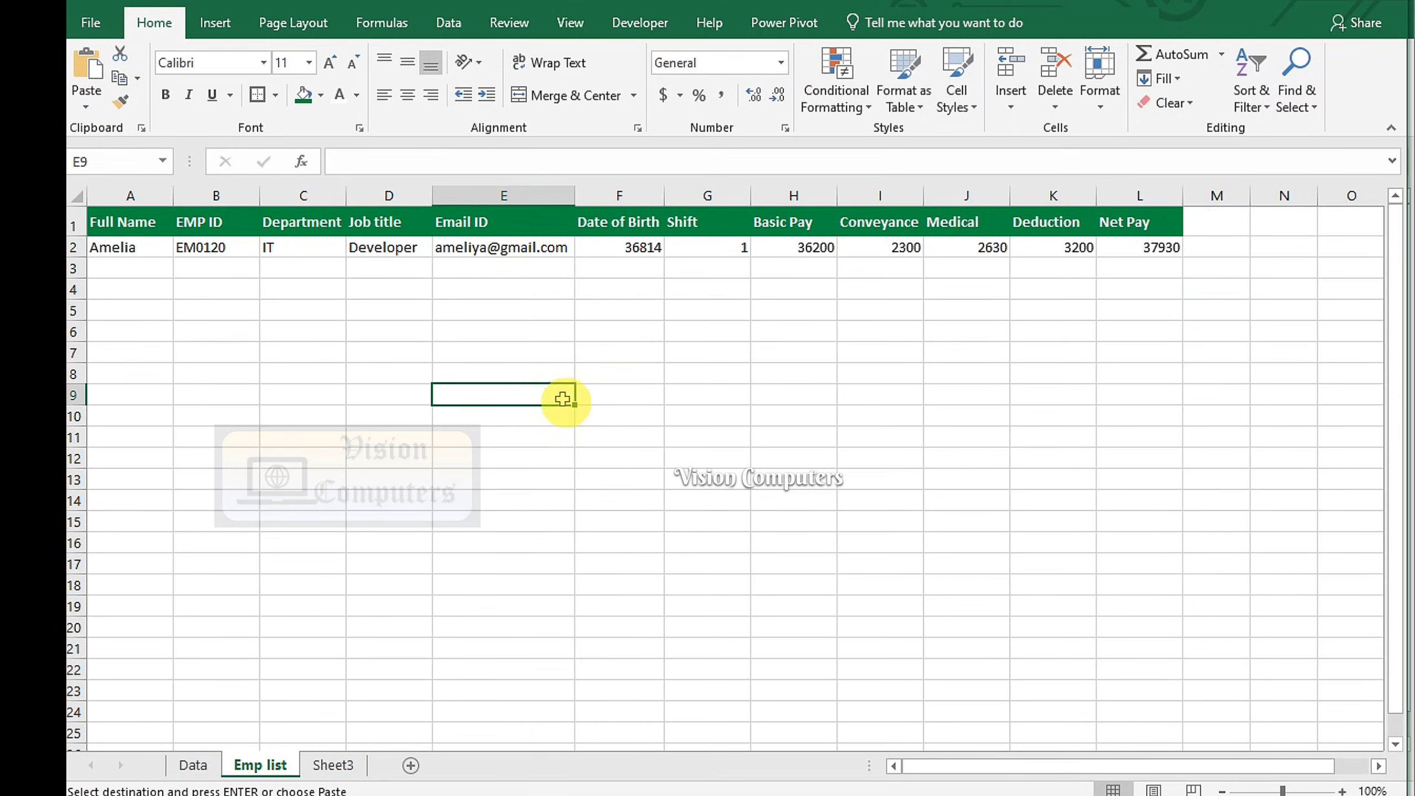
click(193, 765)
Clear the Full Name, EMP ID, Department, Job title, Email ID and Date of Birth entries
click(334, 309)
key(Delete)
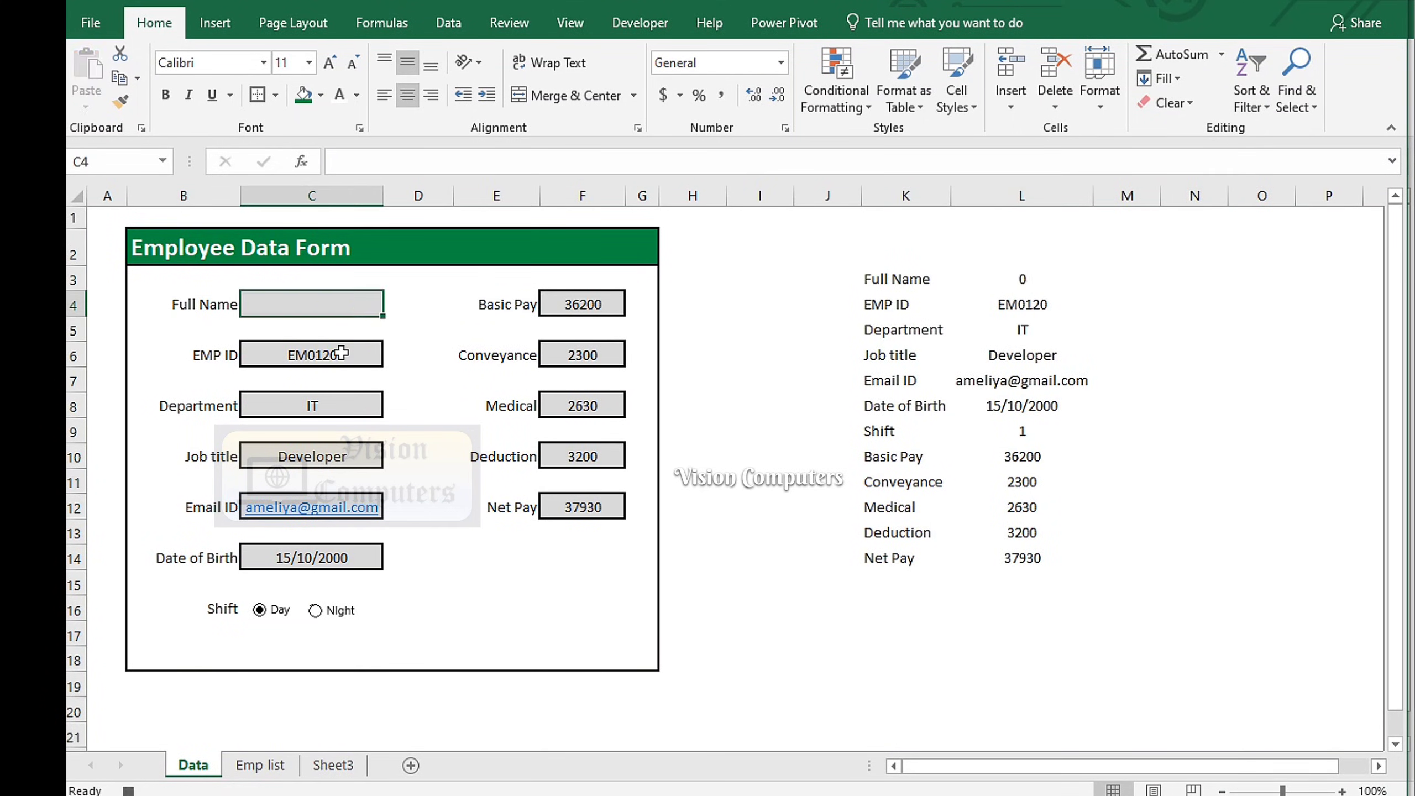
click(341, 353)
key(Delete)
click(335, 403)
key(Delete)
click(355, 457)
key(Delete)
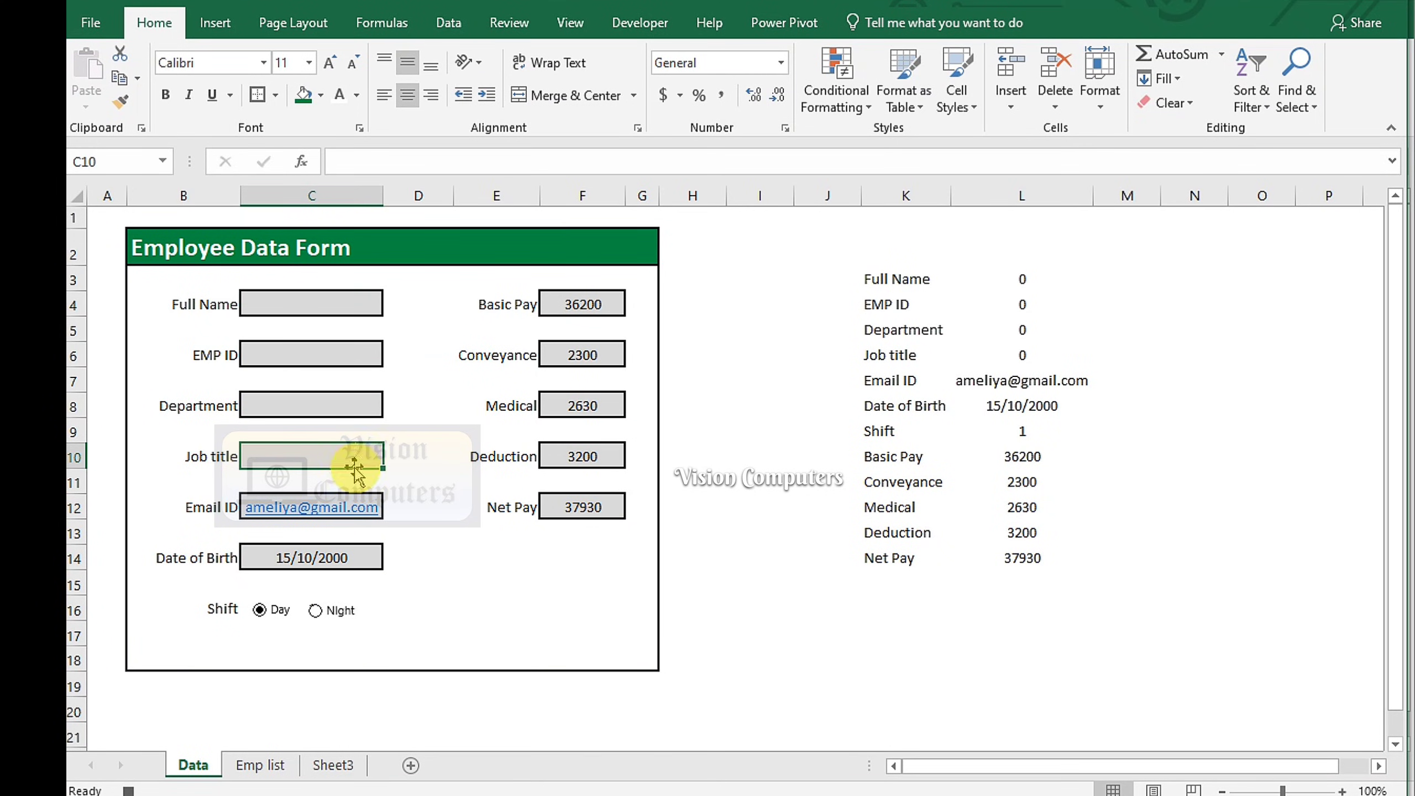
click(359, 505)
key(Delete)
click(356, 556)
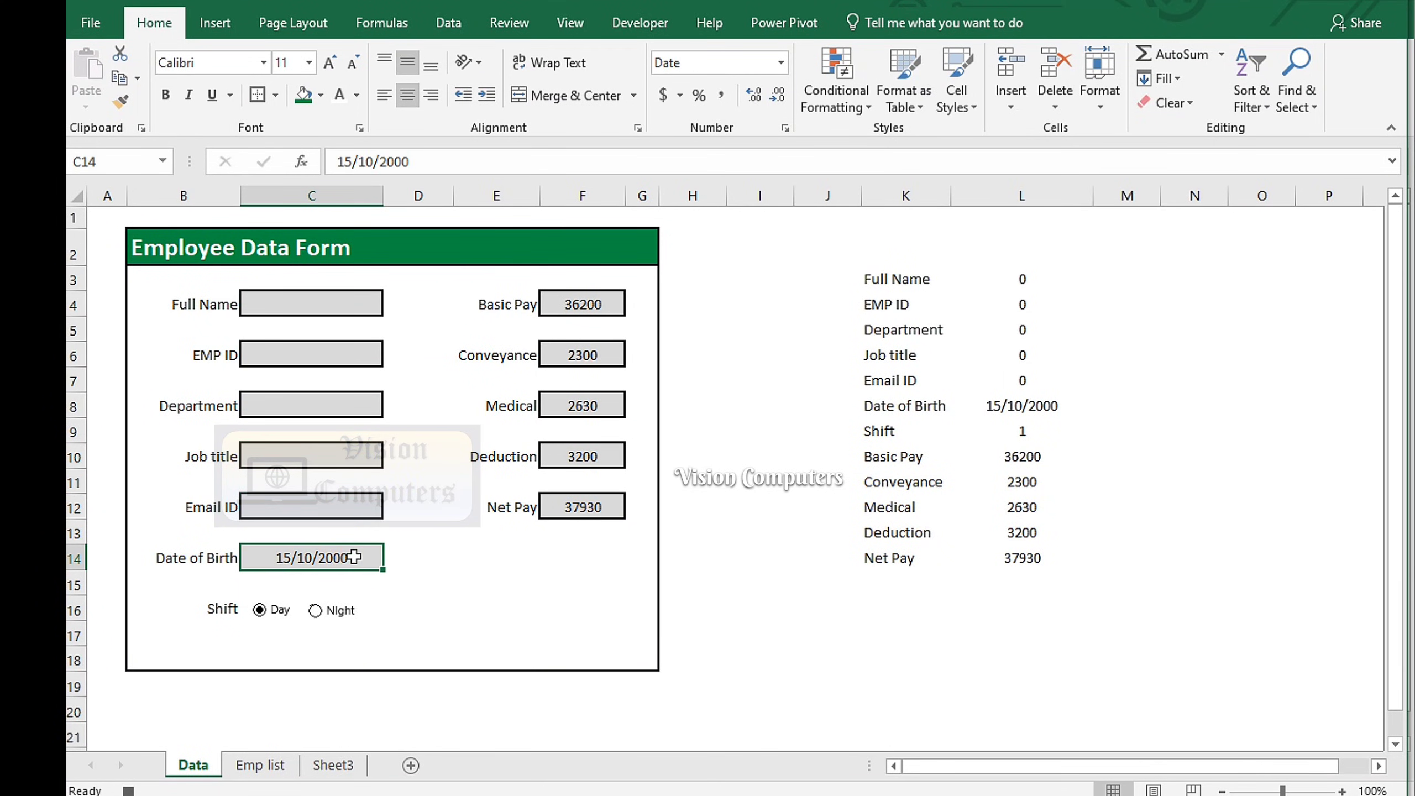
key(Delete)
Clear Basic Pay, Conveyance, Medical and Deduction so Net Pay reads 0
click(600, 304)
key(Delete)
click(600, 360)
key(Delete)
click(600, 405)
key(Delete)
click(584, 456)
key(Delete)
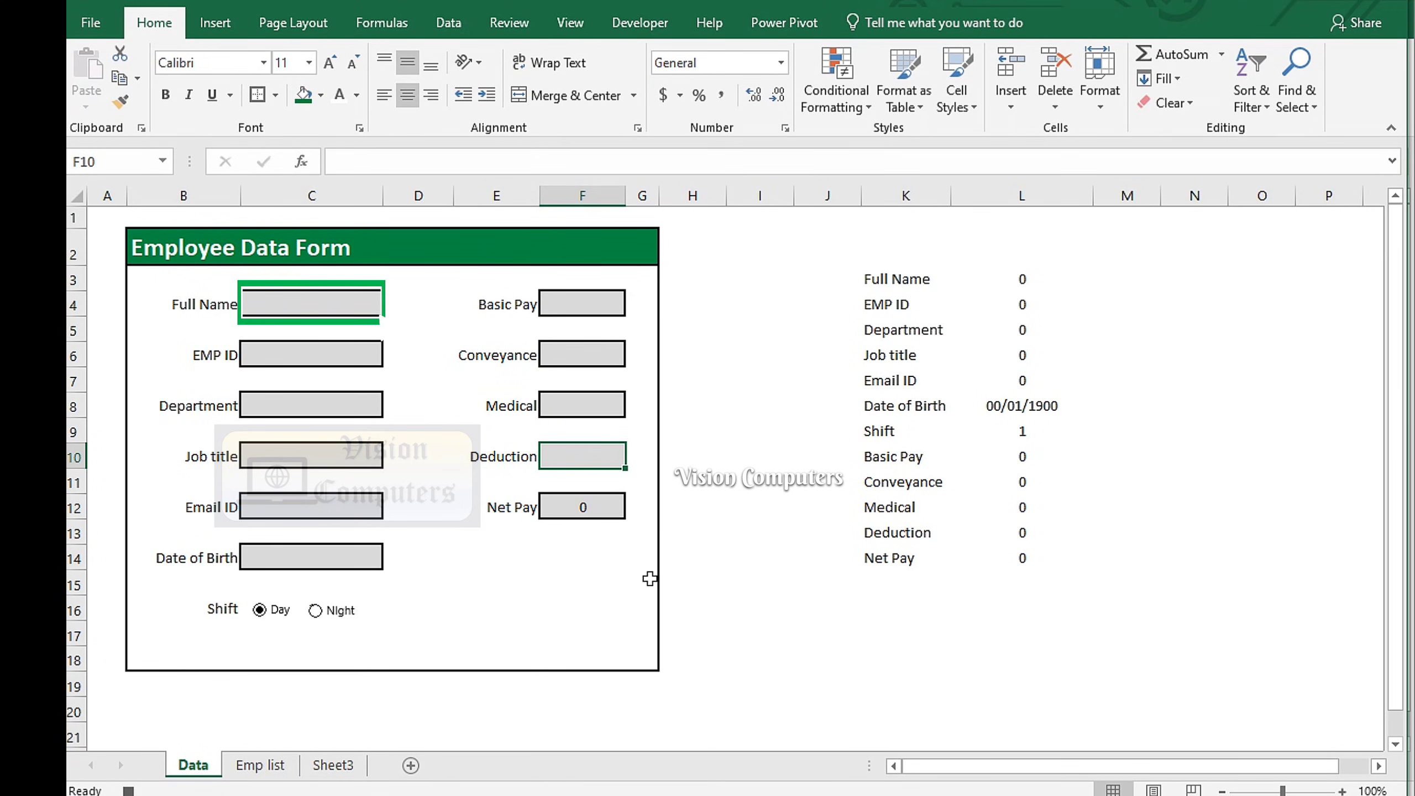
Select cell H16 and stop the macro recording
click(693, 610)
click(640, 22)
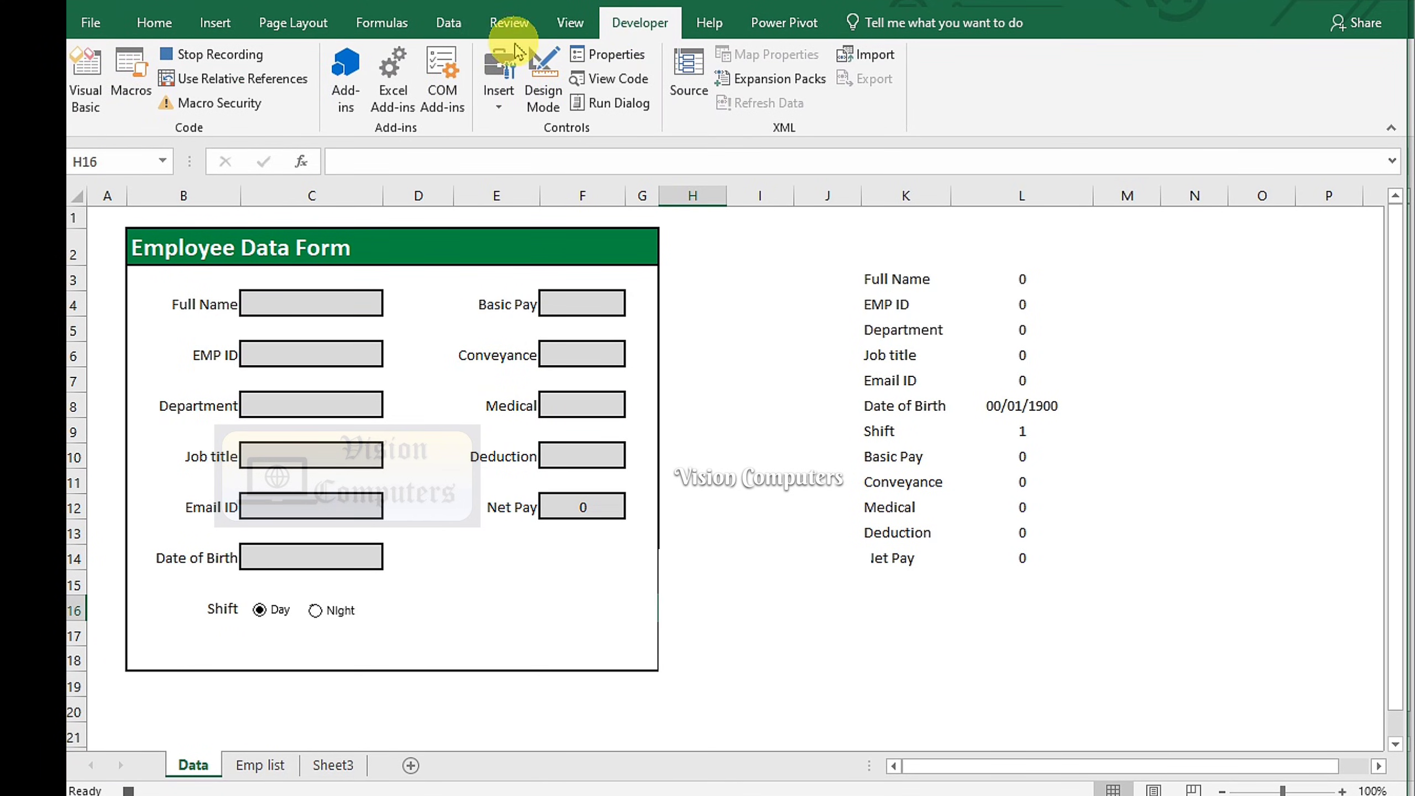
click(226, 54)
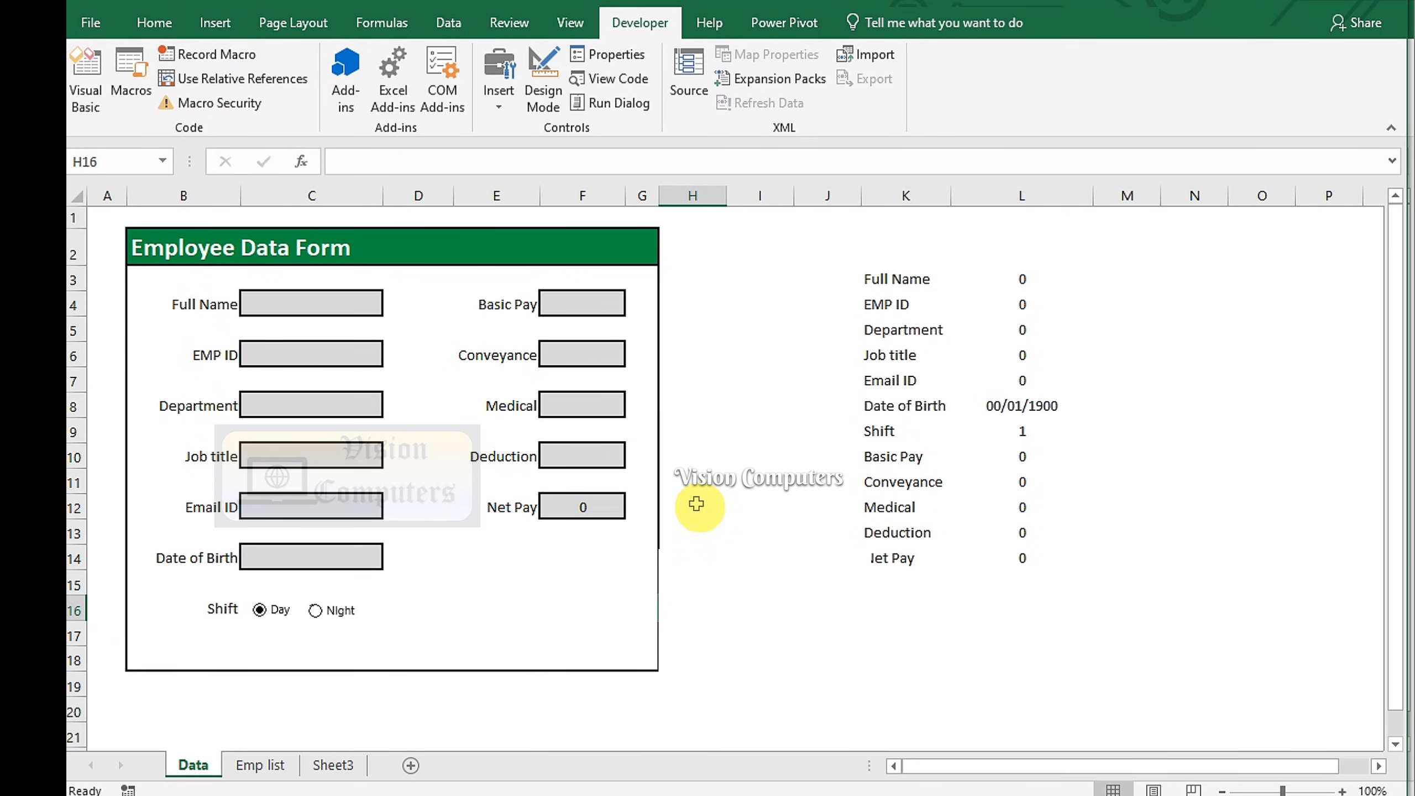
Draw a Form Control button under the pay fields, assign it the Data macro, and caption it Submit
click(498, 83)
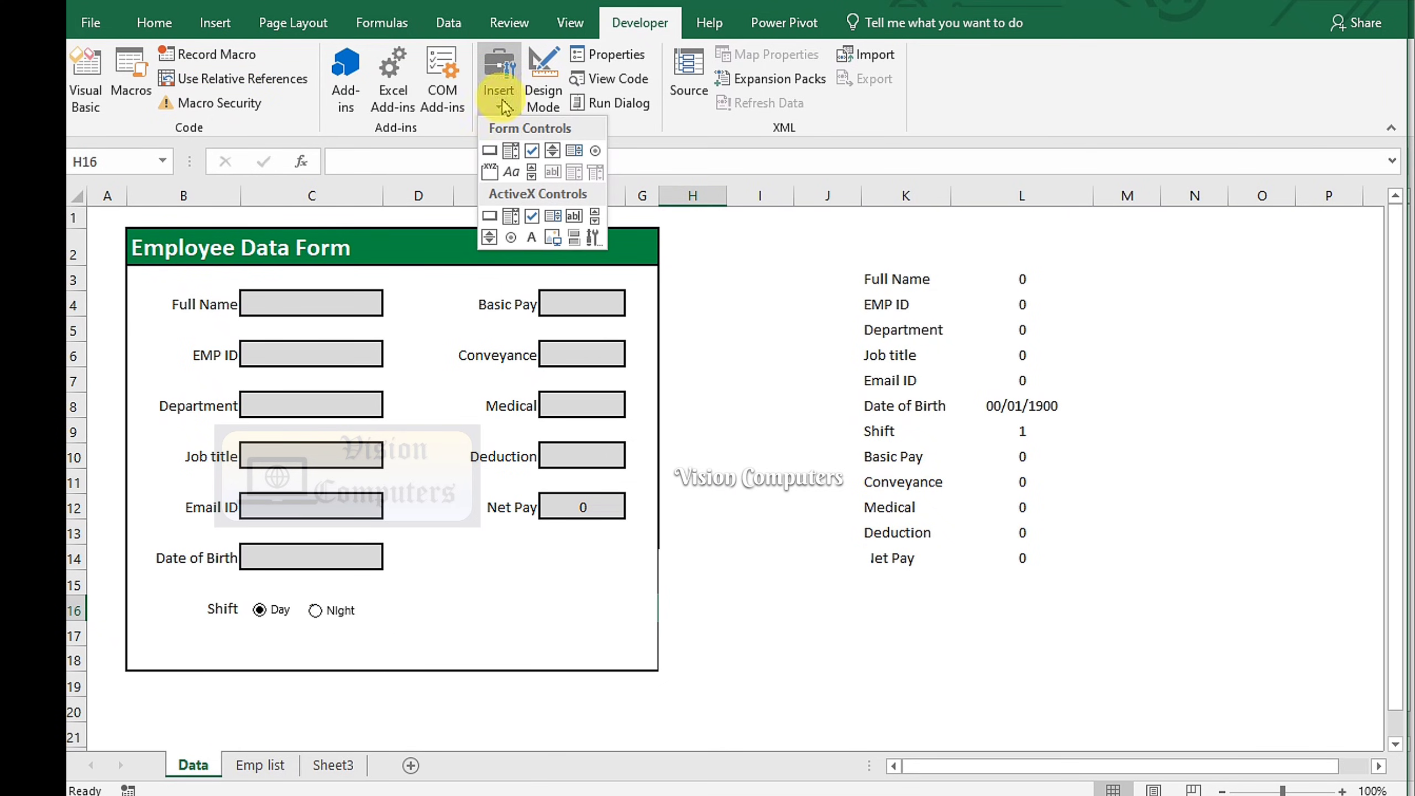
click(489, 152)
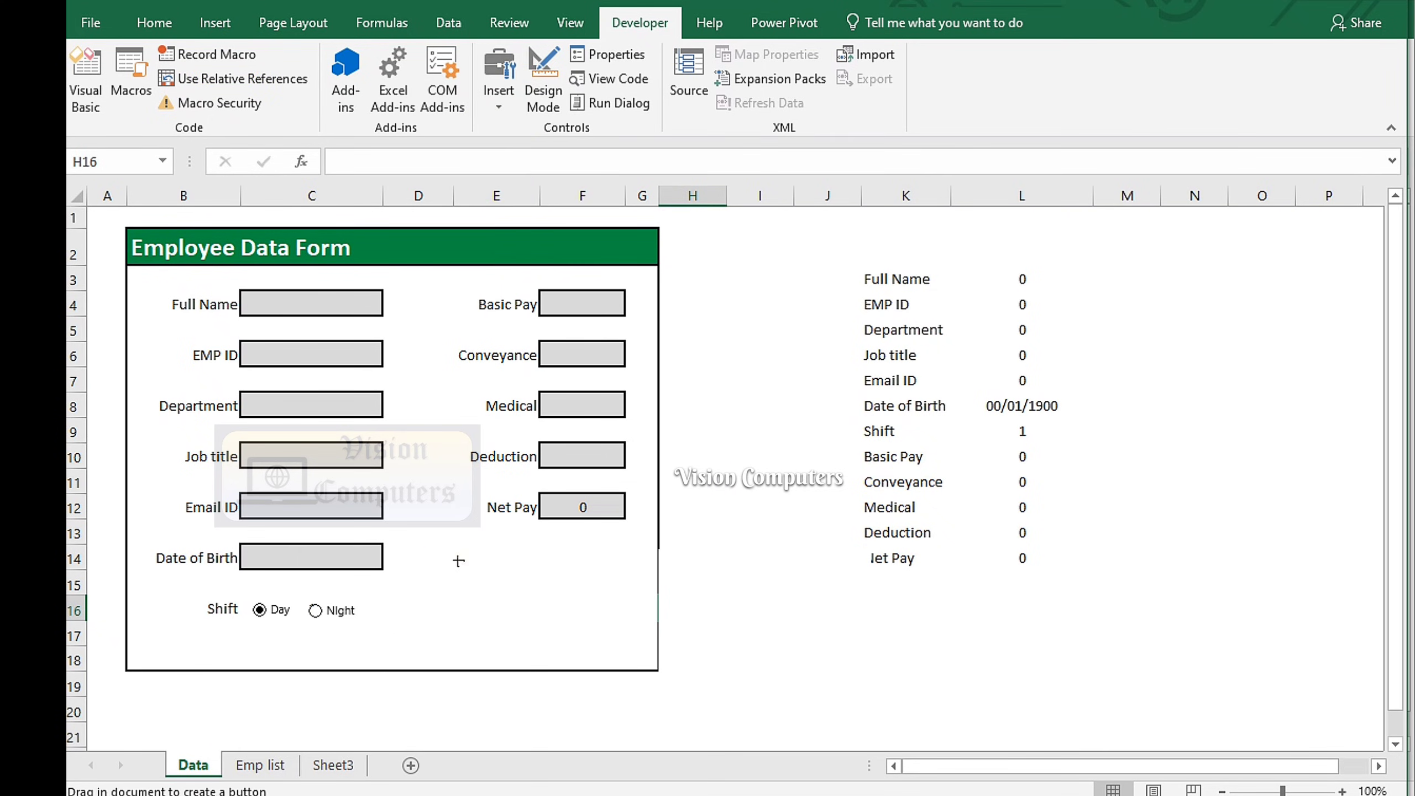
drag(458, 560, 599, 599)
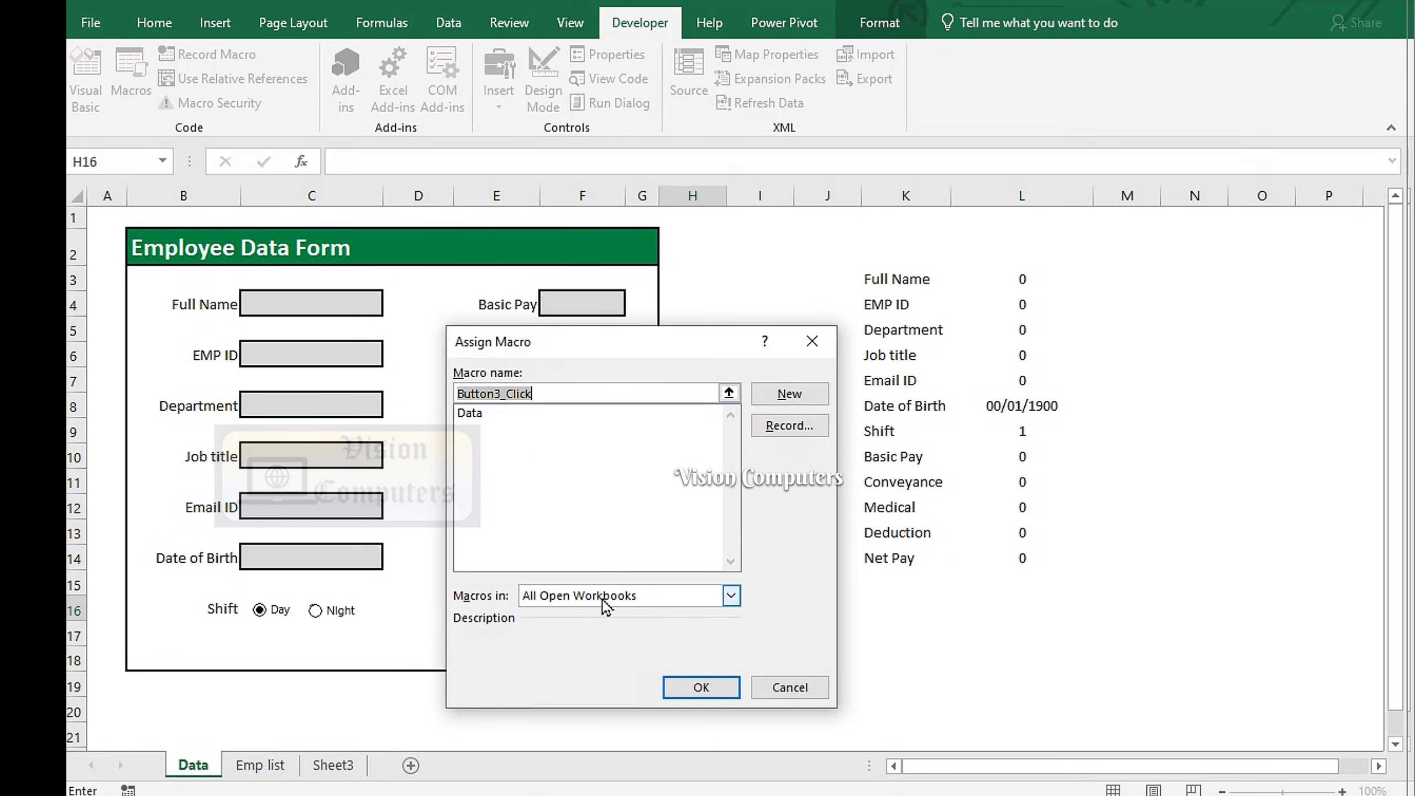
click(472, 412)
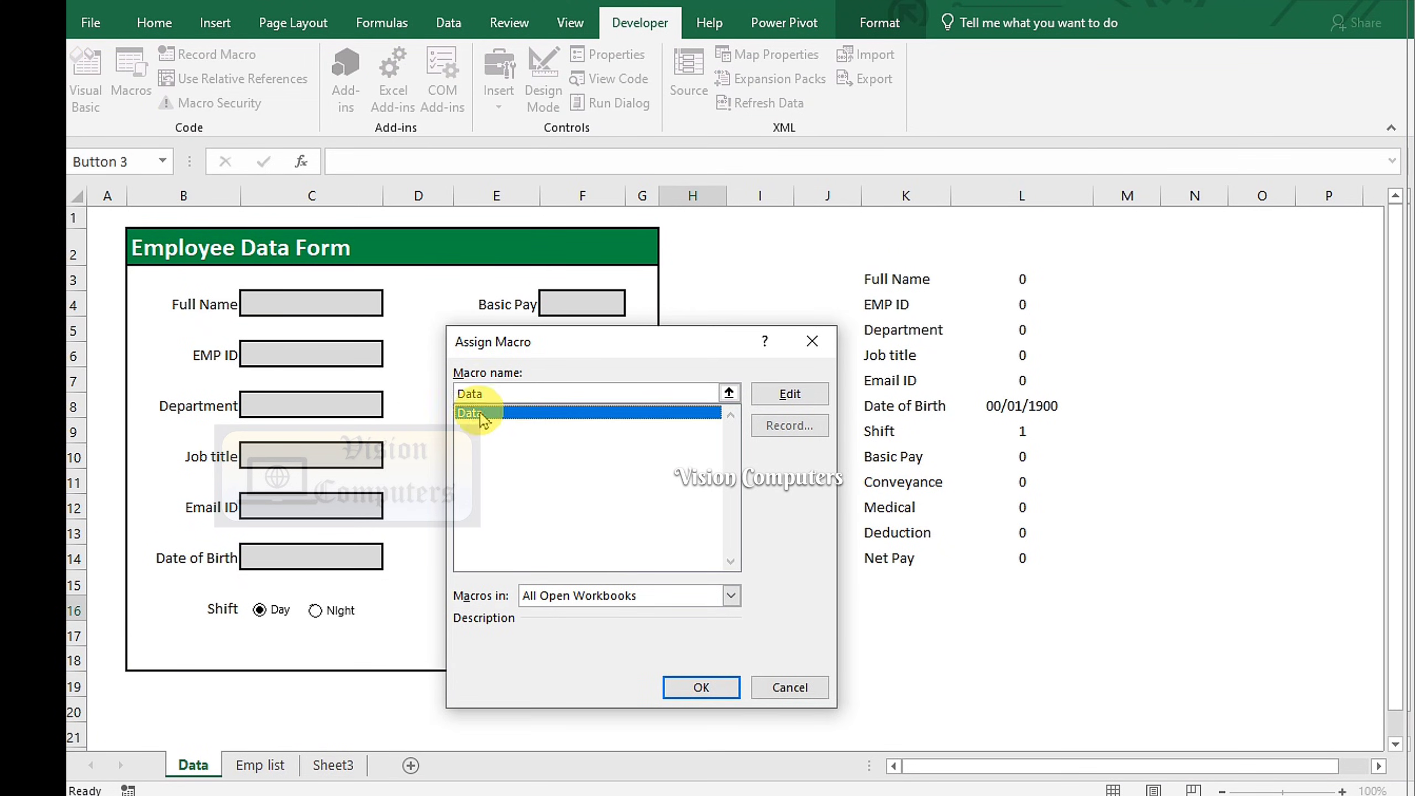
click(700, 686)
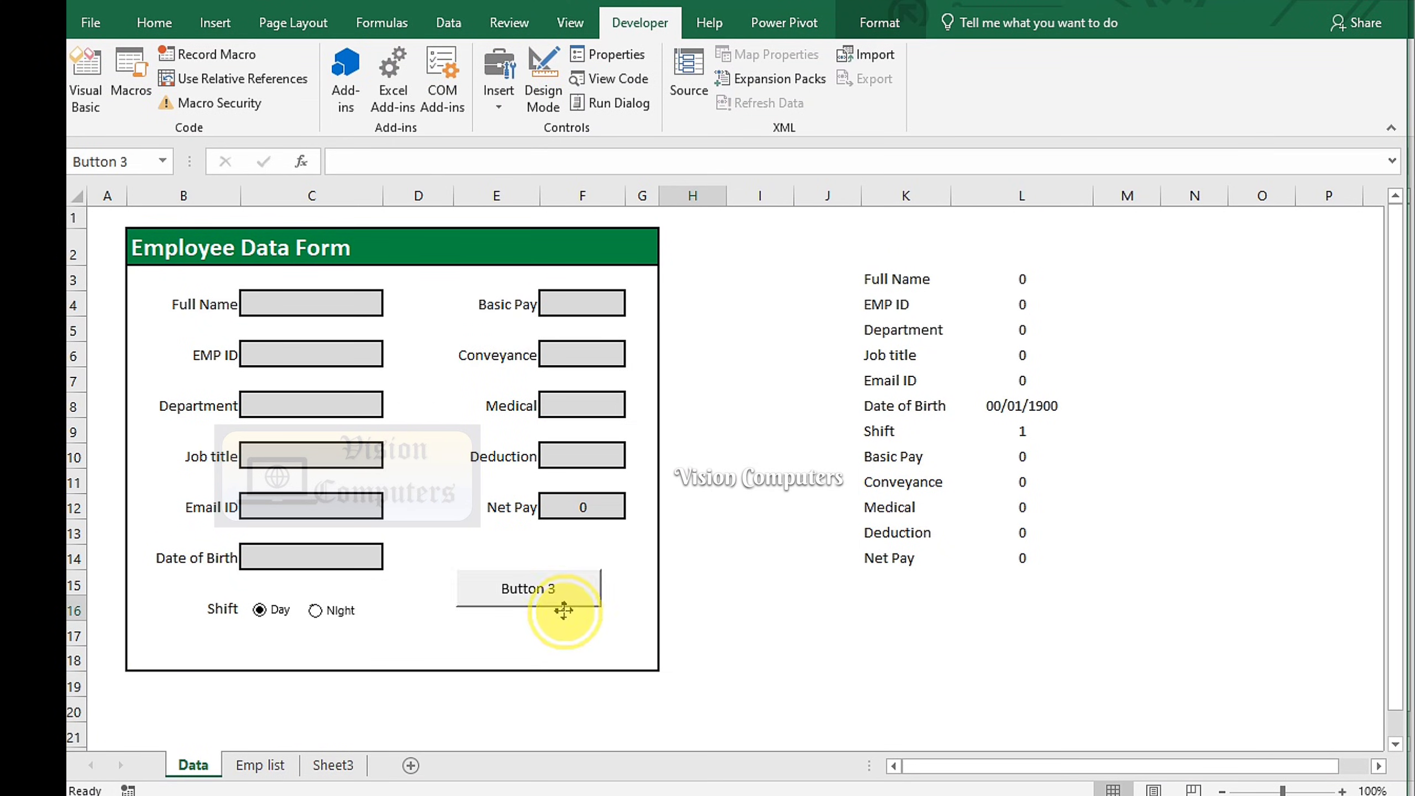
ctrl+click(561, 611)
click(511, 592)
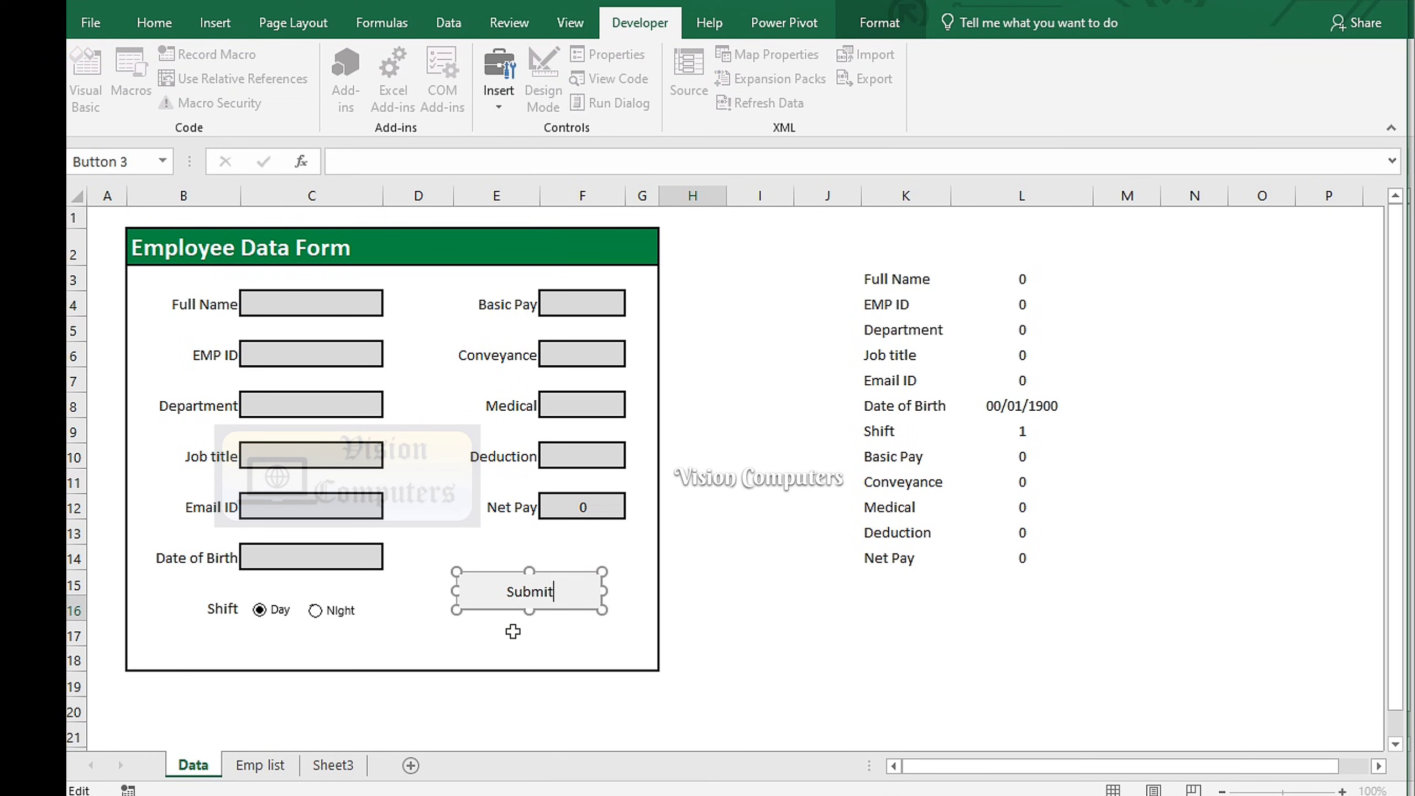
click(728, 631)
Enter the new employee's name, ID, department, HR job title, email address and date of birth
click(323, 305)
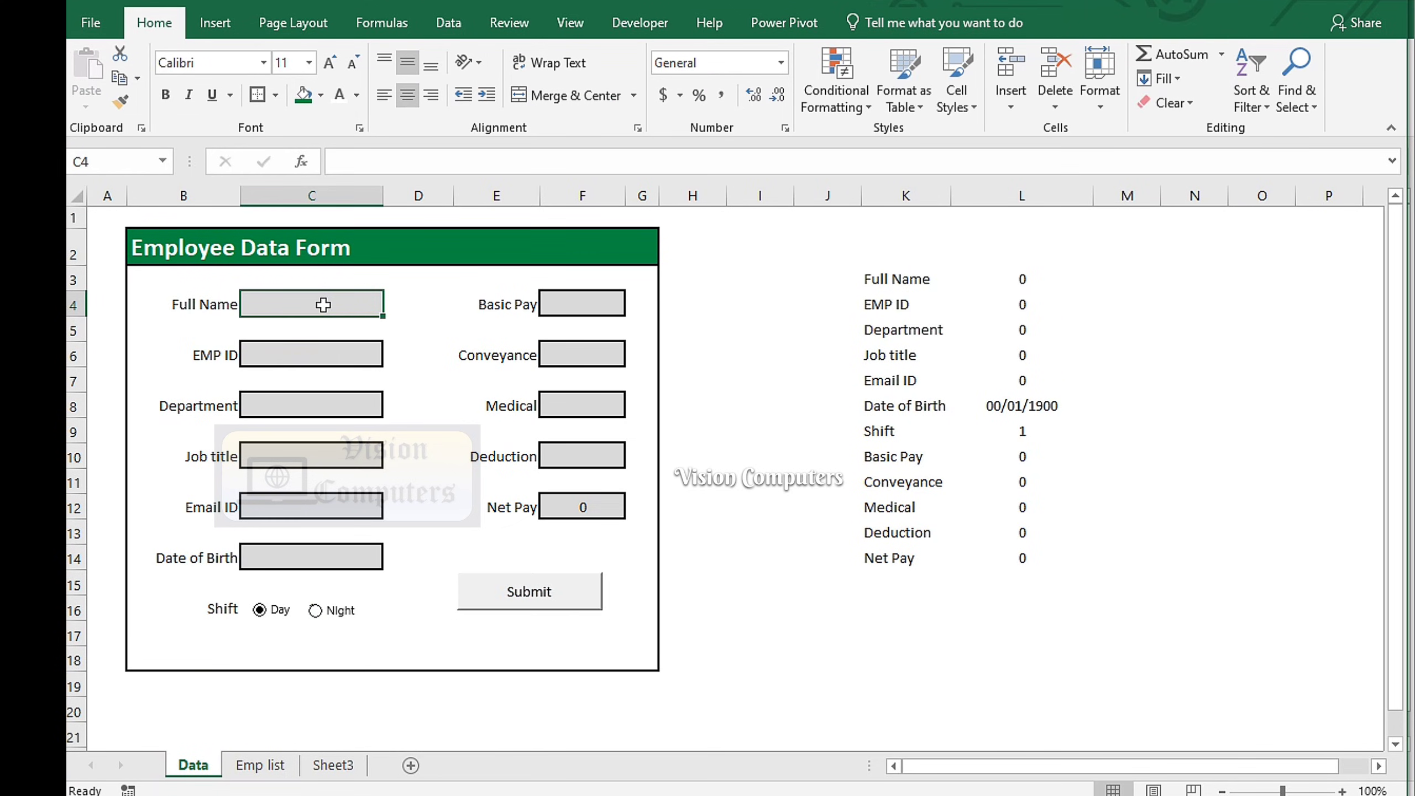
click(783, 583)
text(Emma)
key(Return)
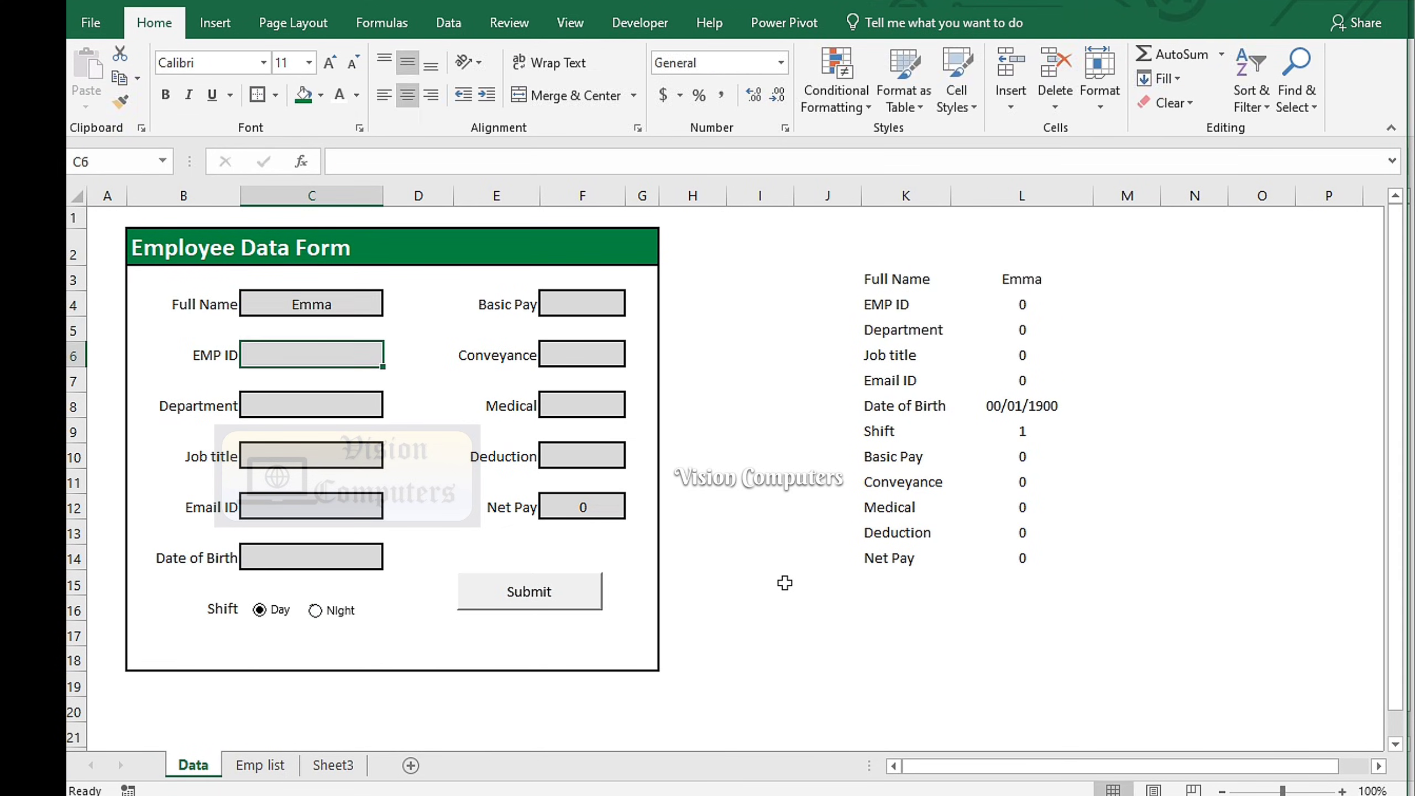
text(IM0125)
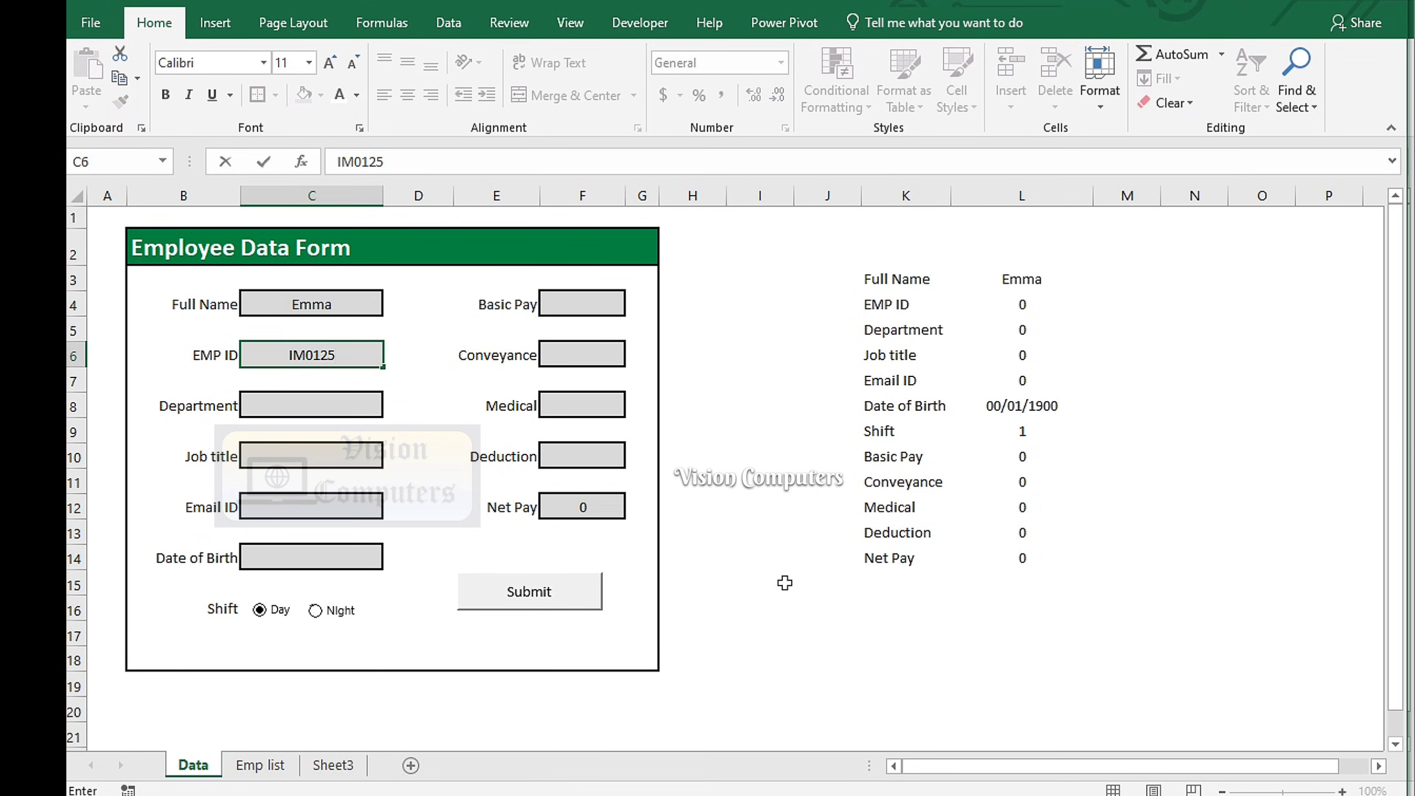
key(Return)
text(Finance)
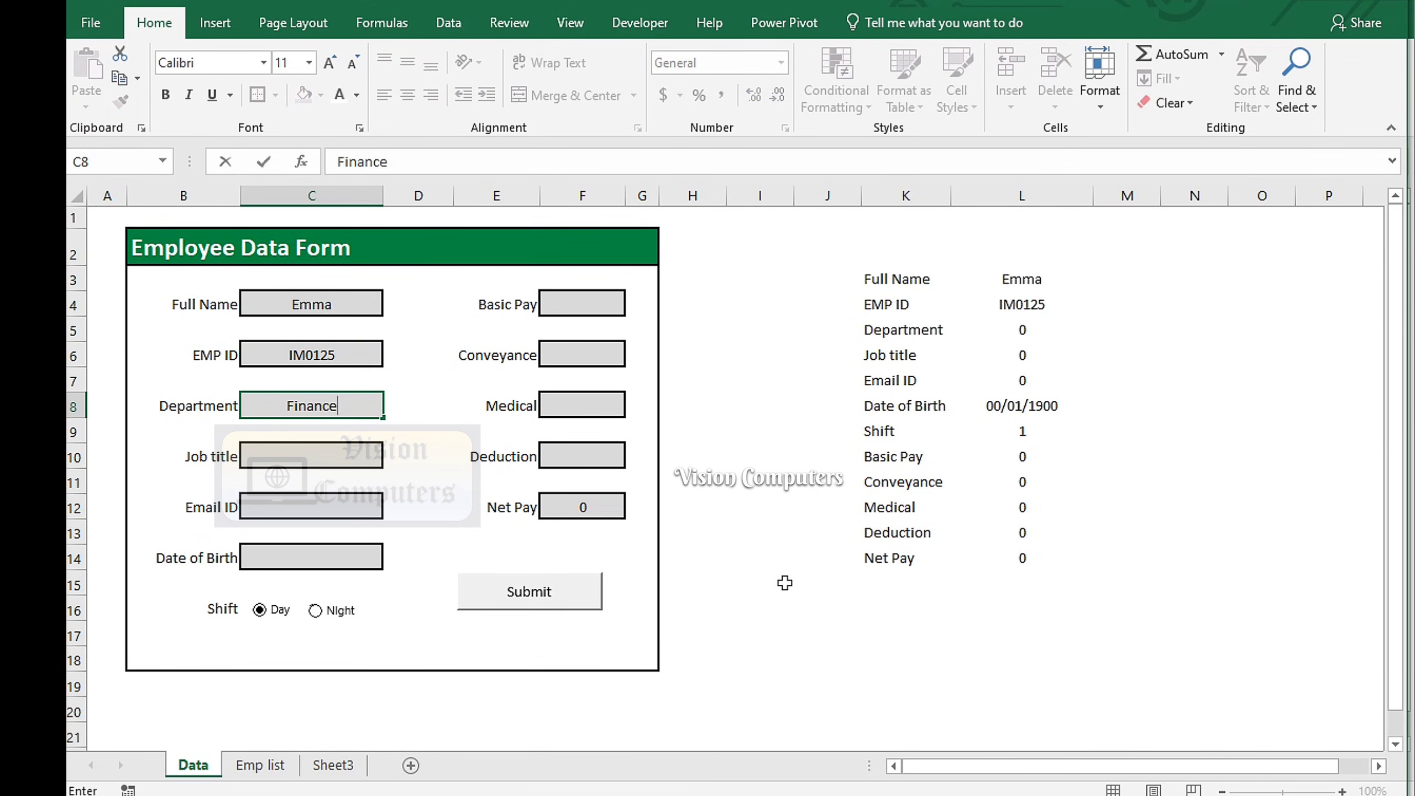
key(Return)
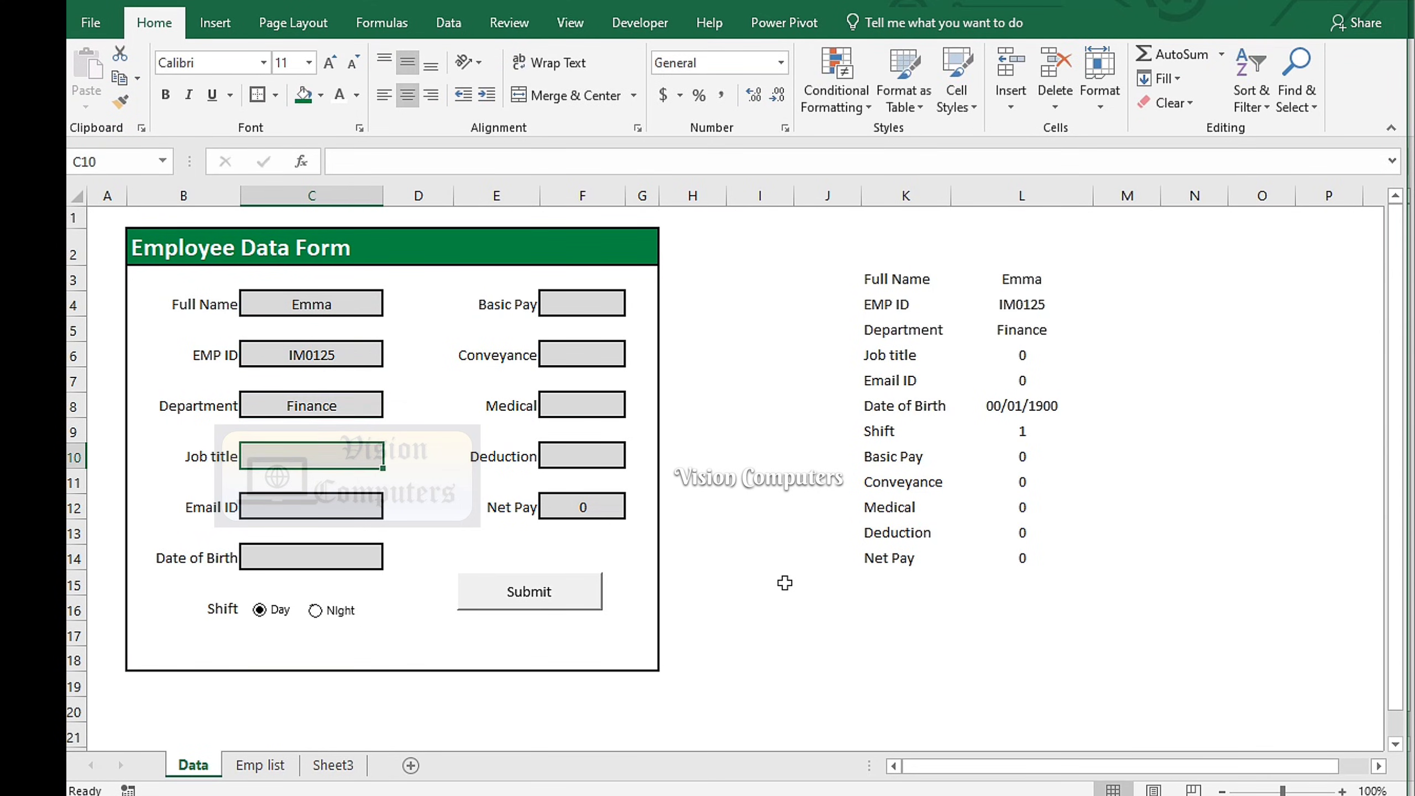
text(HR)
key(Return)
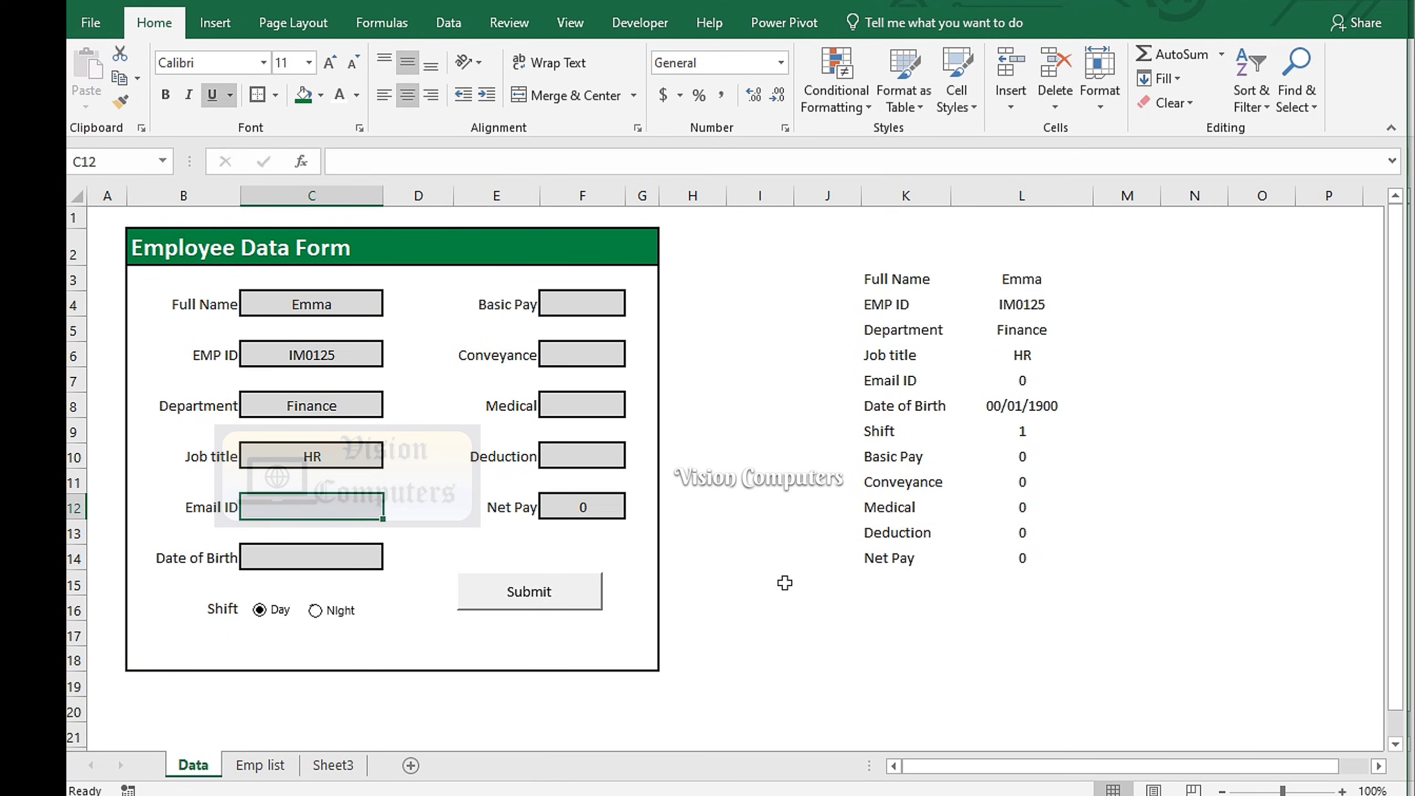
key(Return)
text(14/05/2000)
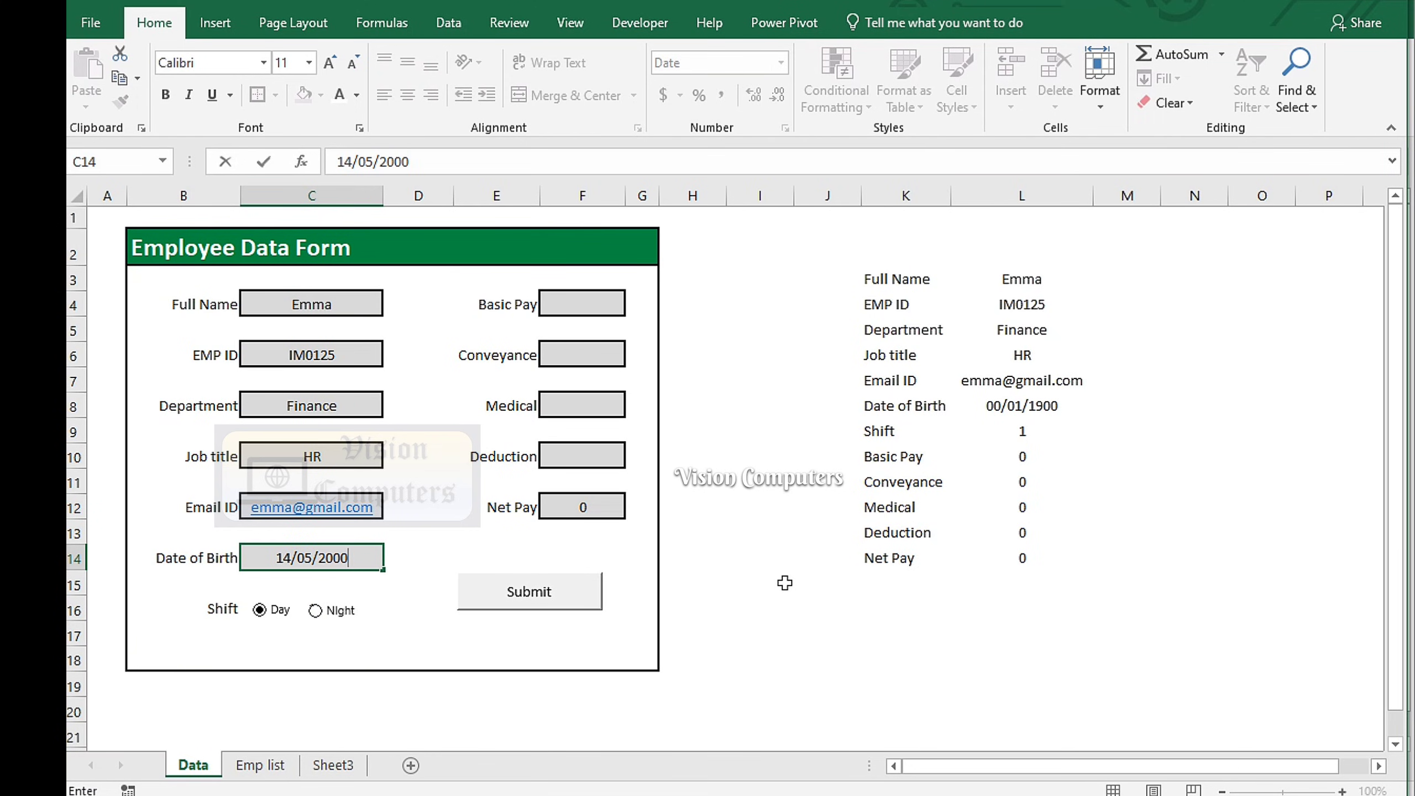
Choose Night shift, enter the pay figures (54032, 1452, 25) for Net Pay 56112, and submit
click(315, 610)
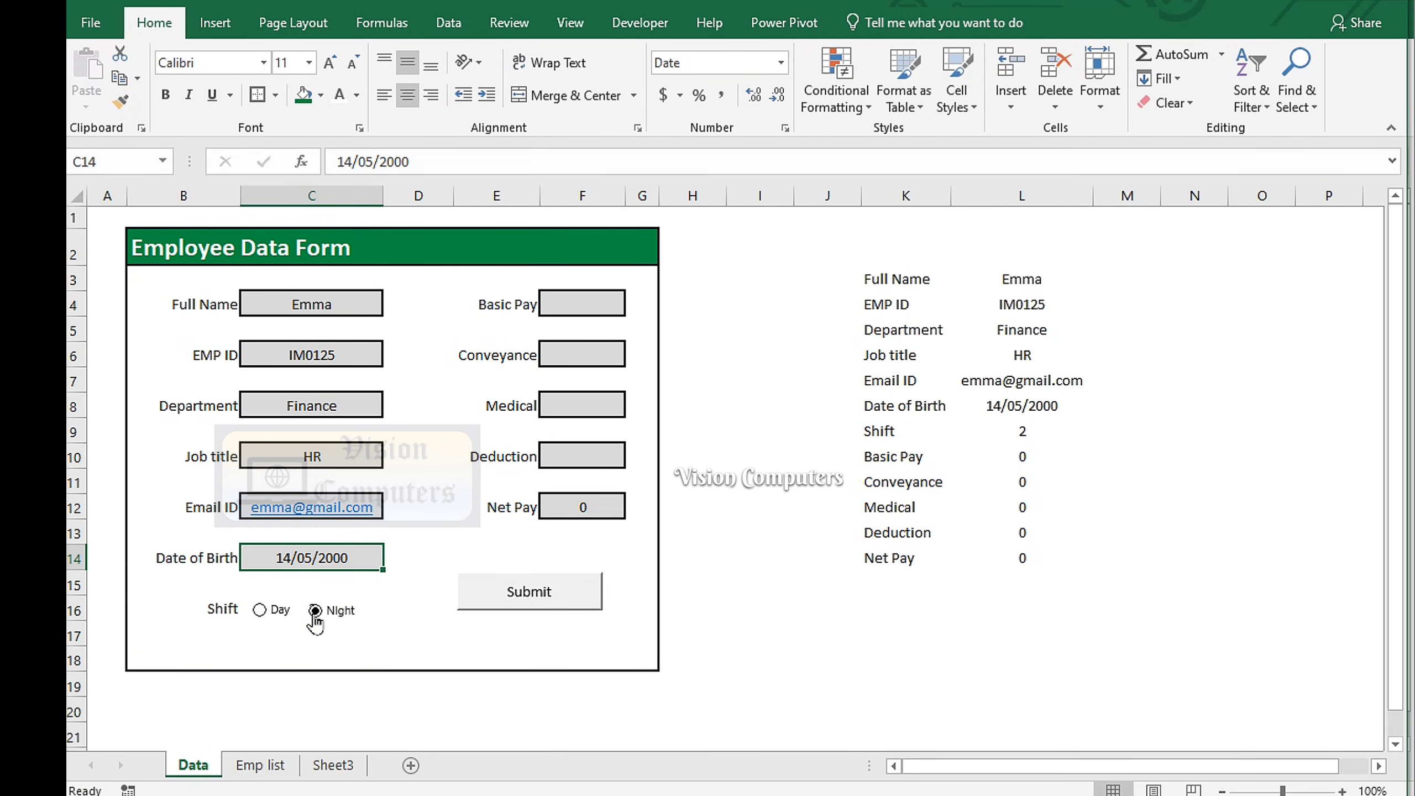
click(595, 314)
text(540)
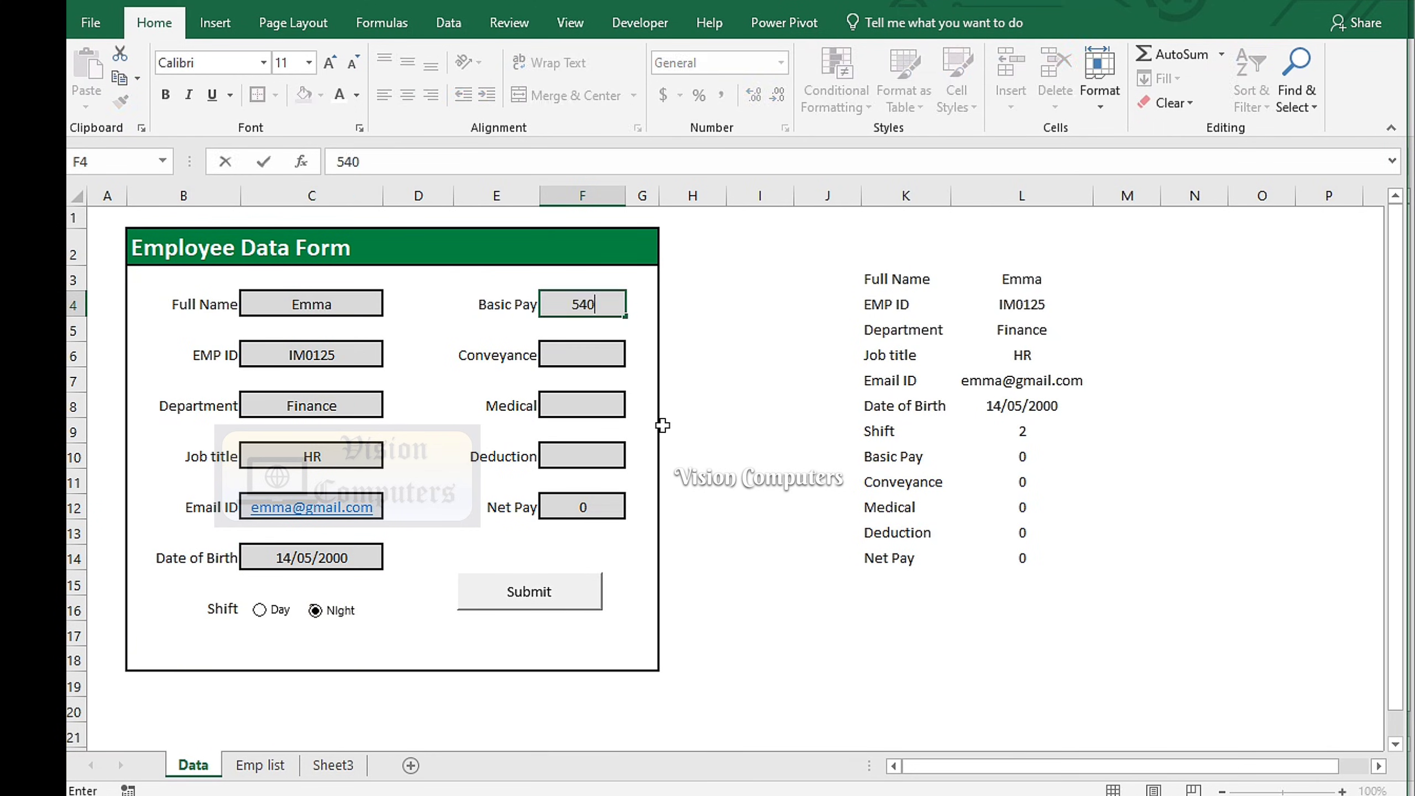
text(3200)
key(Return)
text(1452)
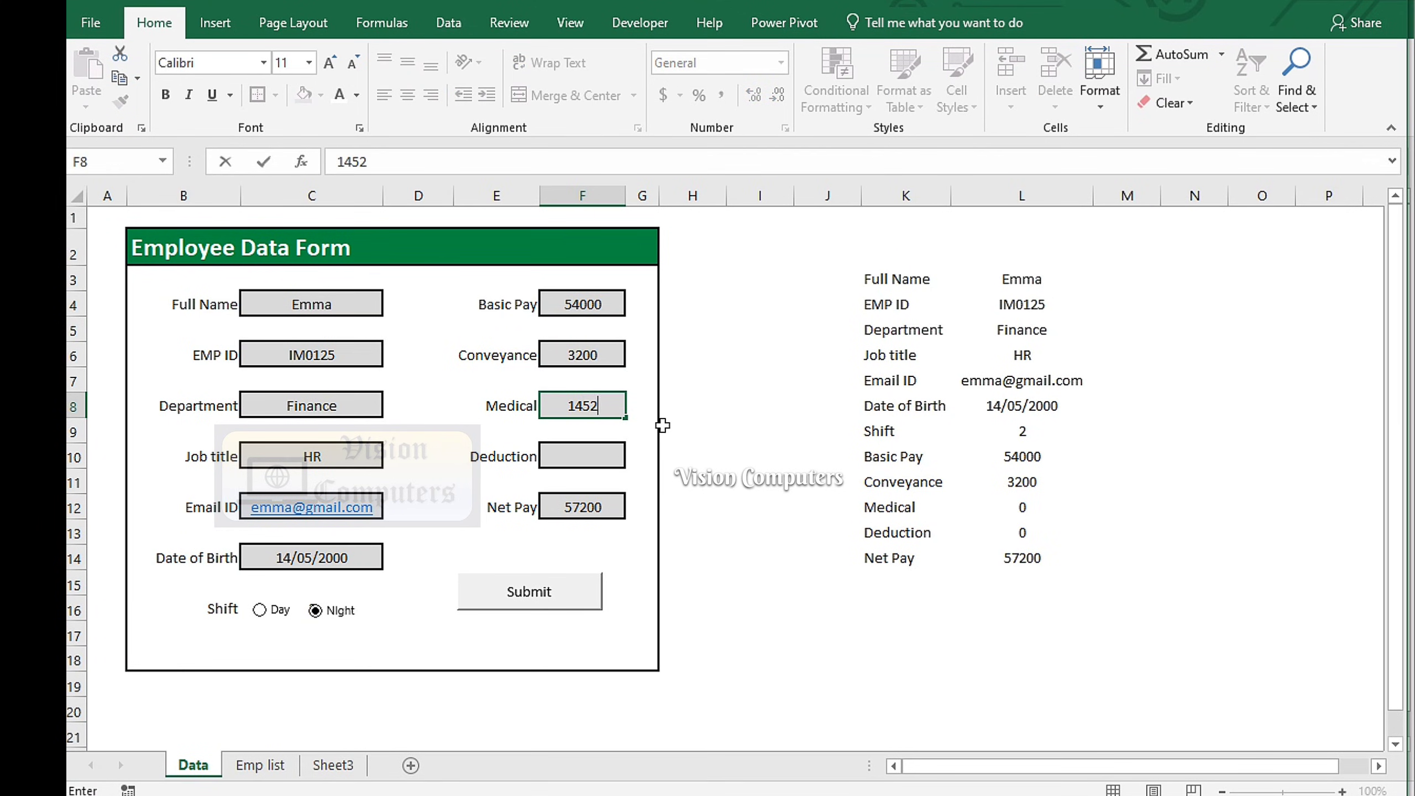
key(Return)
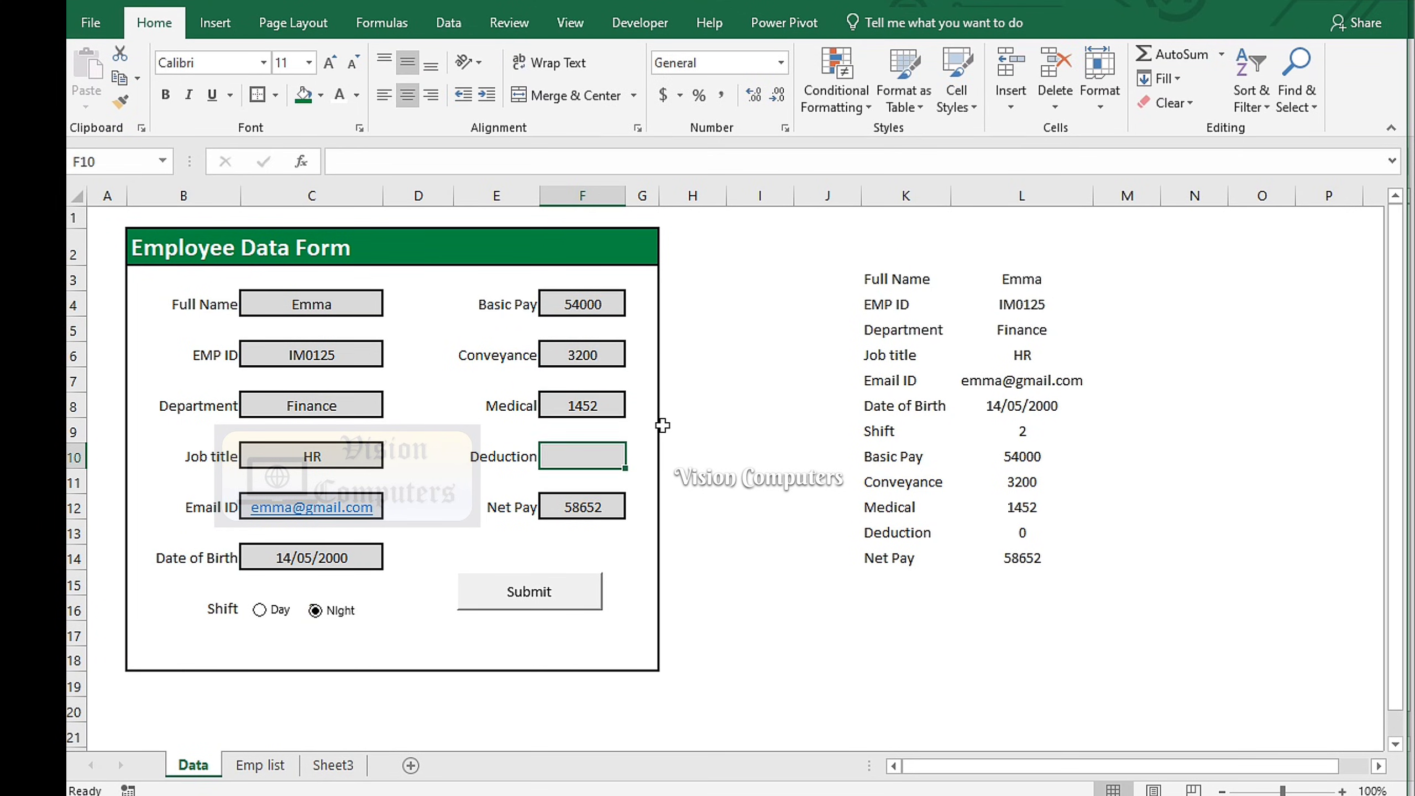
text(2540)
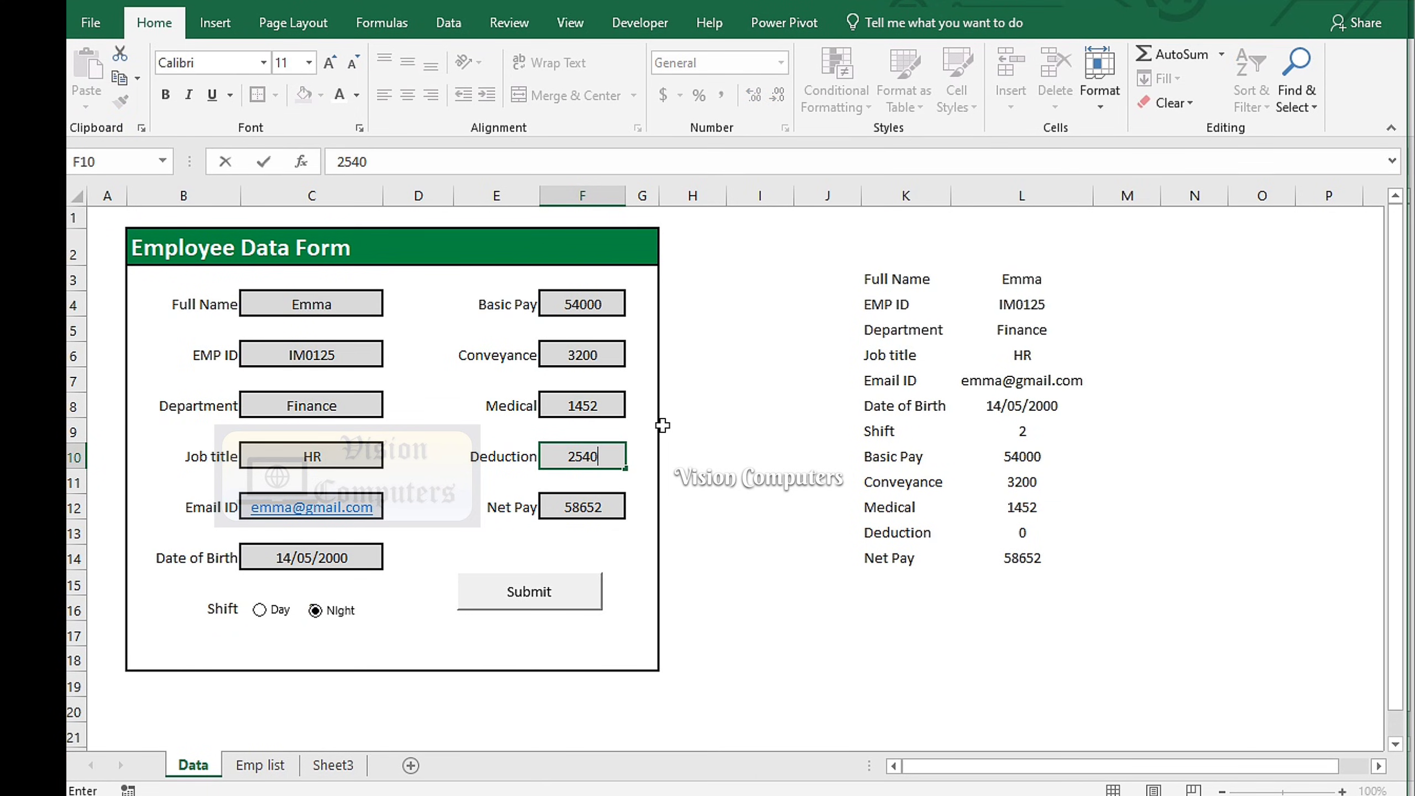
key(Return)
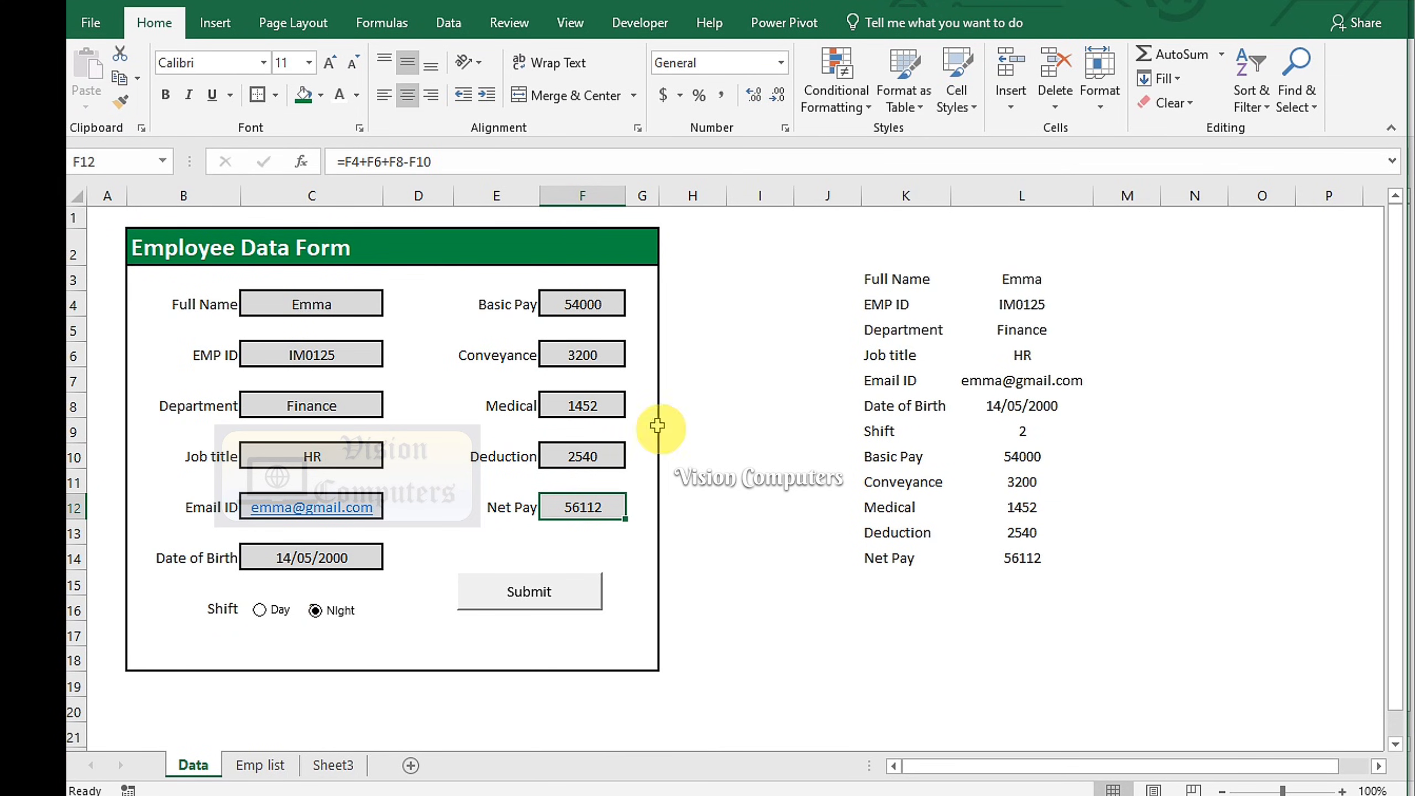
click(527, 596)
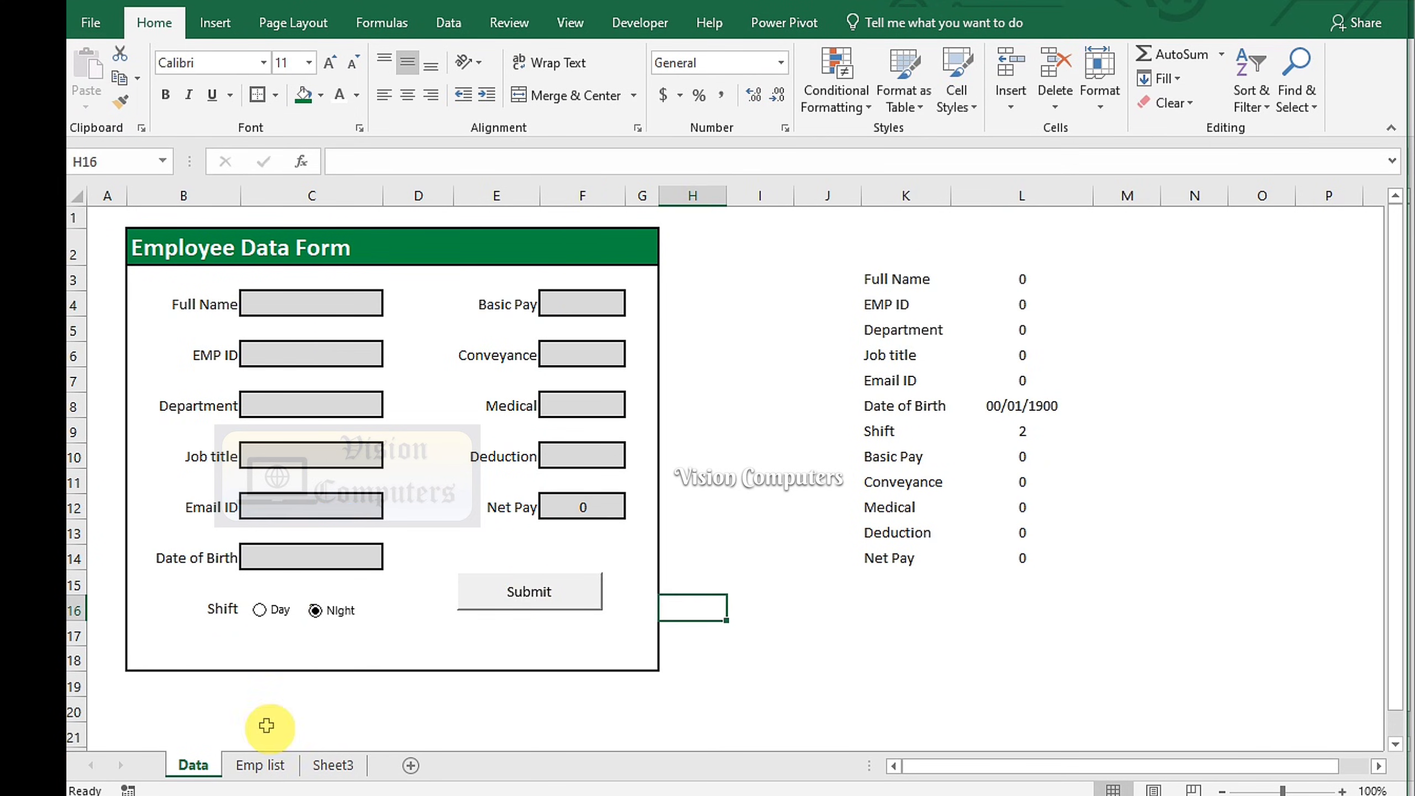
Check the new row in Emp list, then turn the Data sheet's K2:L14 summary text white
click(261, 764)
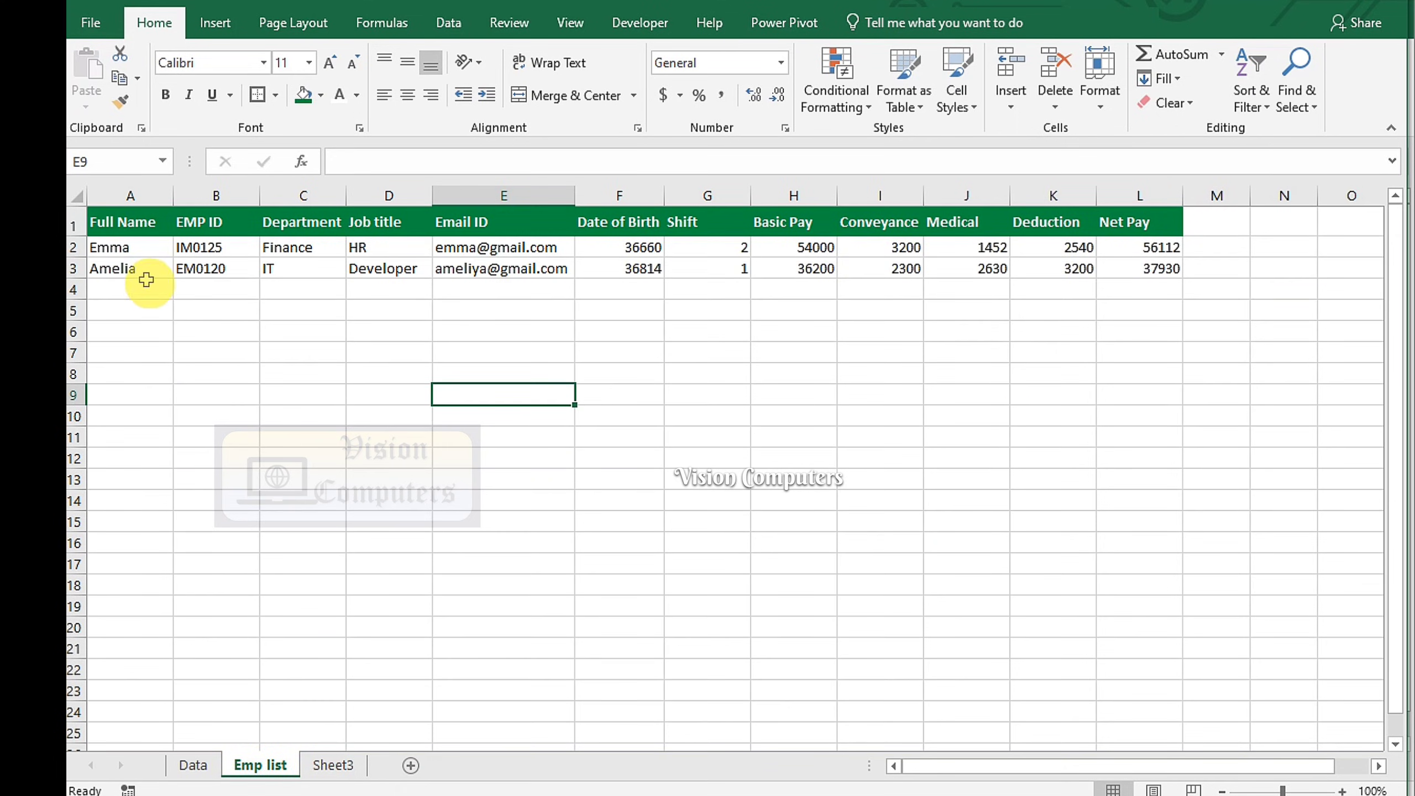
click(143, 250)
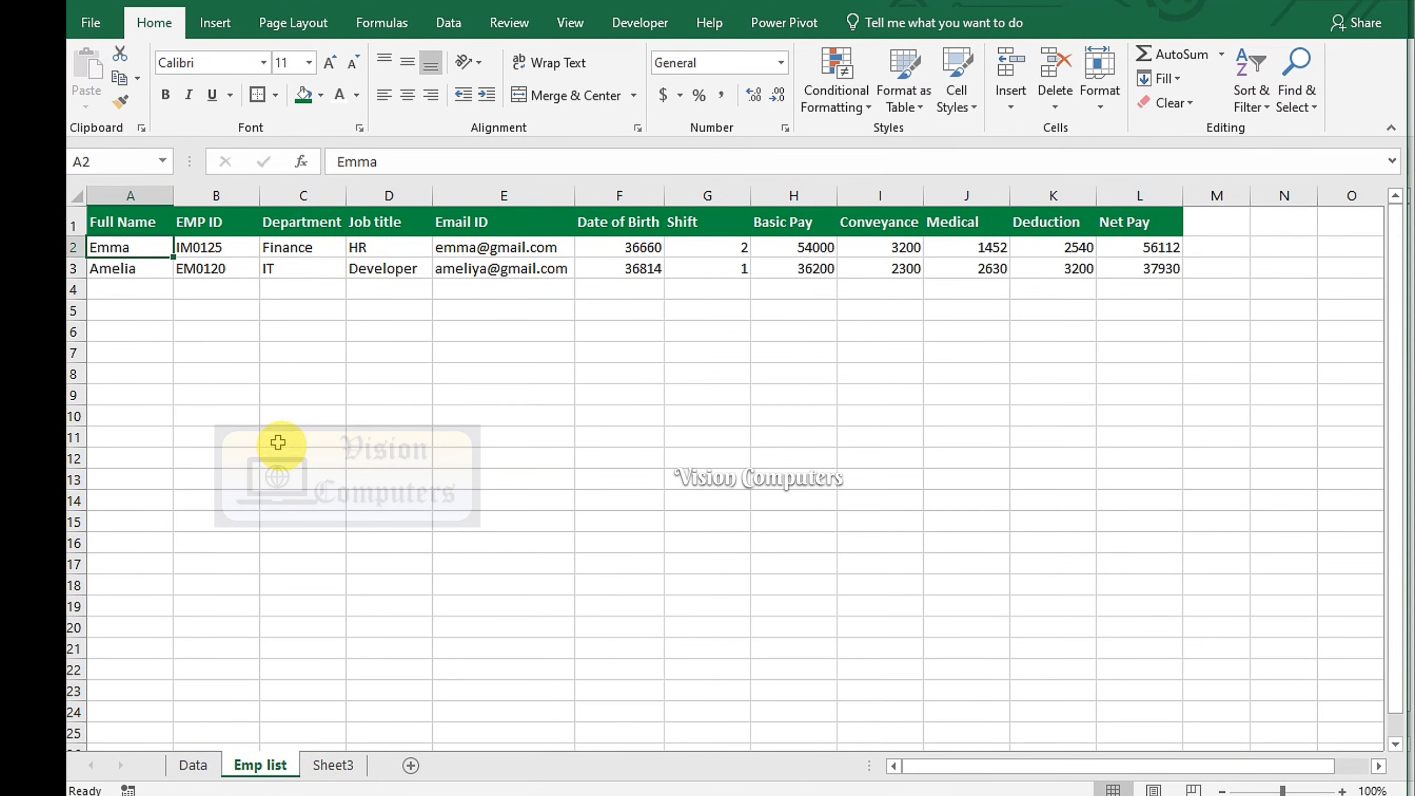
click(193, 765)
drag(908, 249, 1022, 557)
click(339, 96)
click(1217, 602)
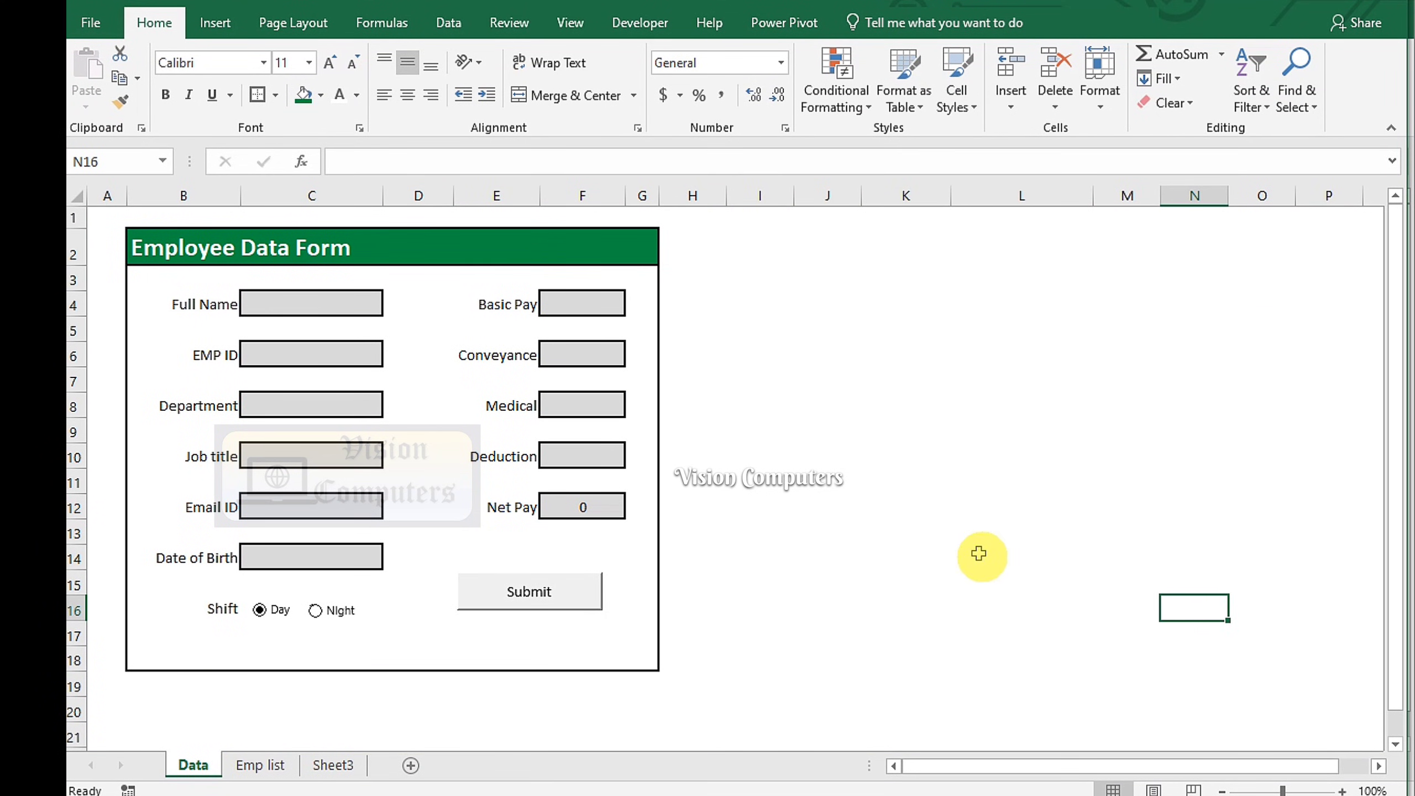